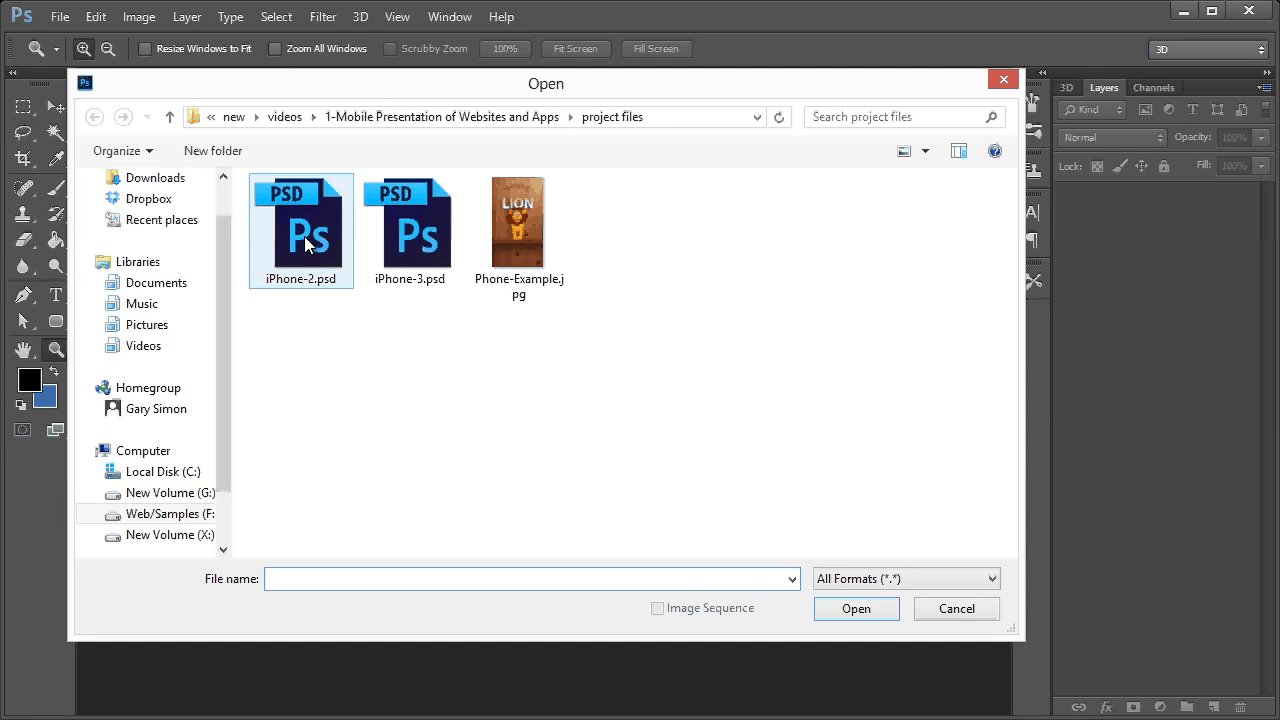
# Open iPhone-2.psd, iPhone-3.psd and Phone-Example.jpg together from the project files folder and look through the two iPhone documents
pyautogui.click(303, 235)
pyautogui.keyDown('shift'); pyautogui.click(518, 230); pyautogui.keyUp('shift')
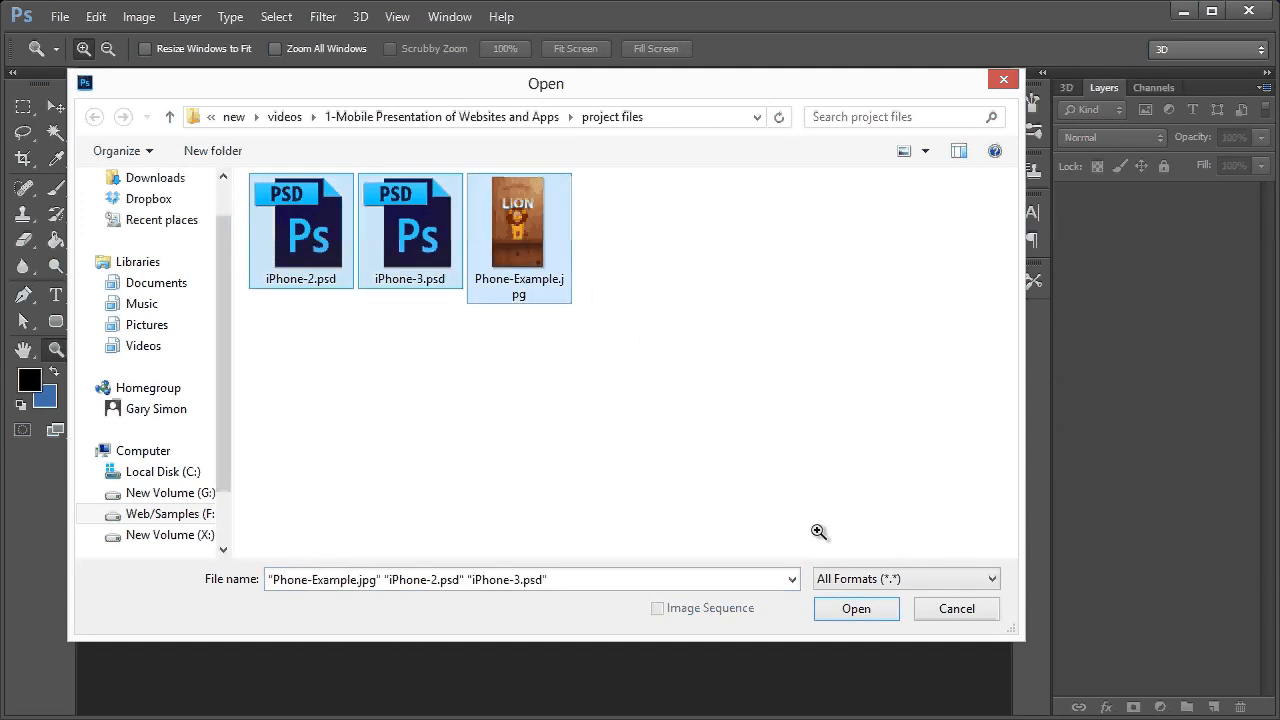
pyautogui.click(855, 607)
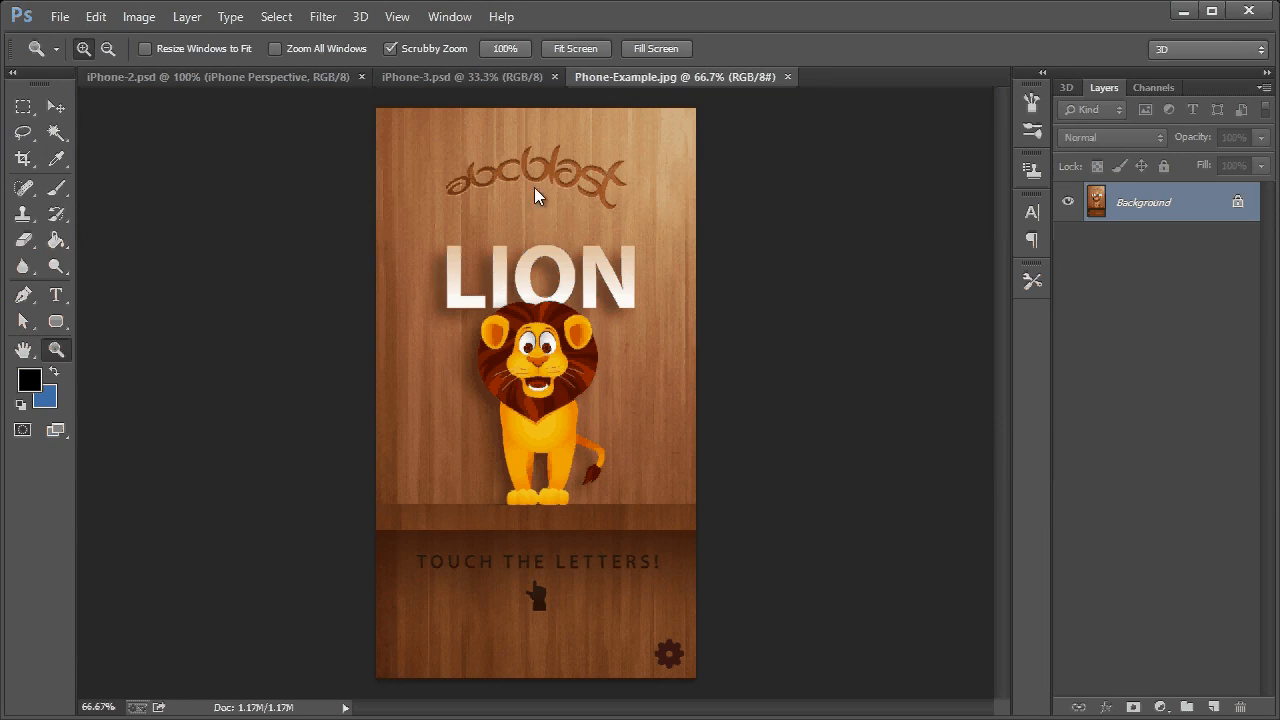
pyautogui.click(496, 77)
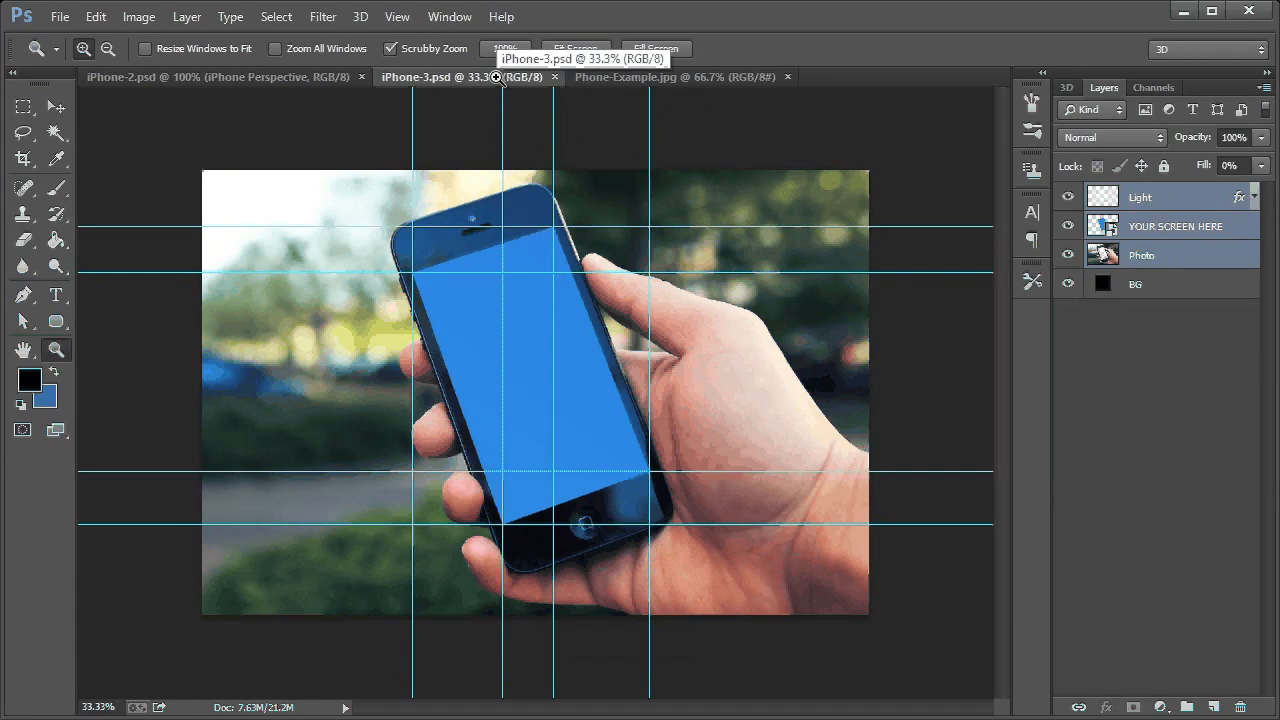
pyautogui.click(341, 76)
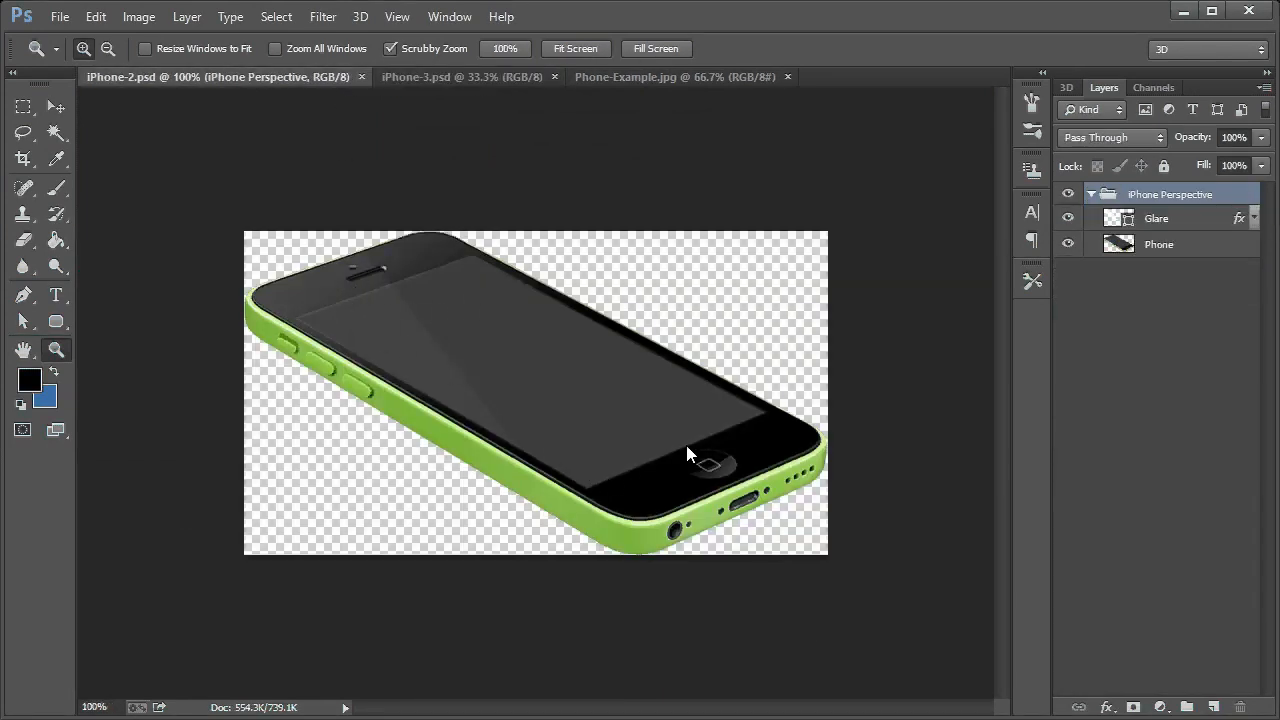
# Create a new document named Mobile Presentation, 800 pixels wide and 2000 pixels high
pyautogui.click(59, 16)
pyautogui.click(70, 33)
pyautogui.moveTo(712, 318); pyautogui.dragTo(448, 200)
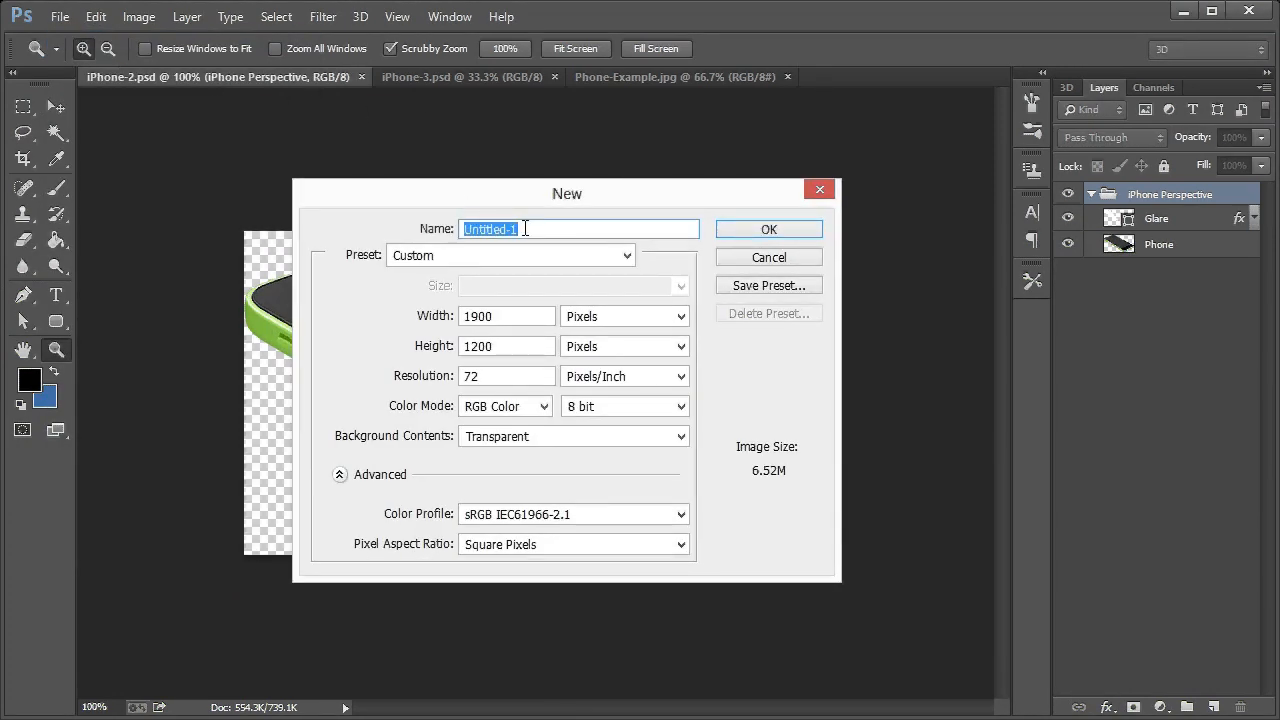
pyautogui.write('Mobile Presentation')
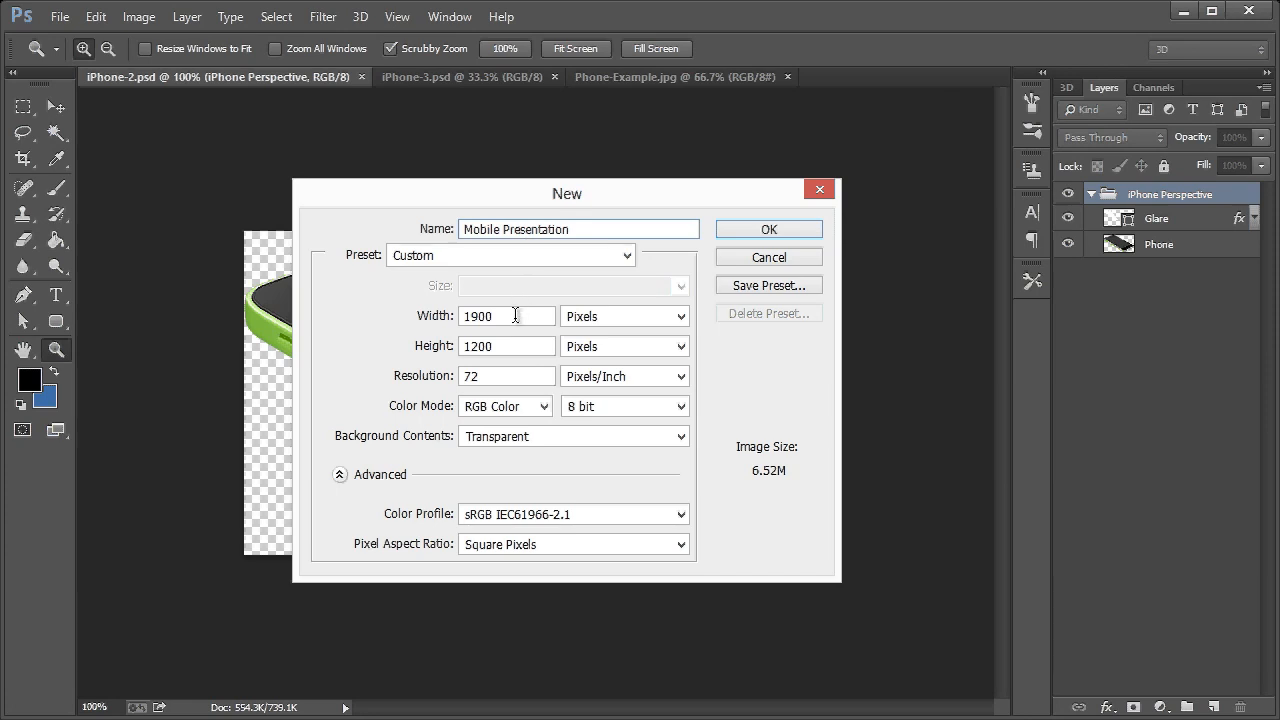
pyautogui.doubleClick(463, 317)
pyautogui.write('800')
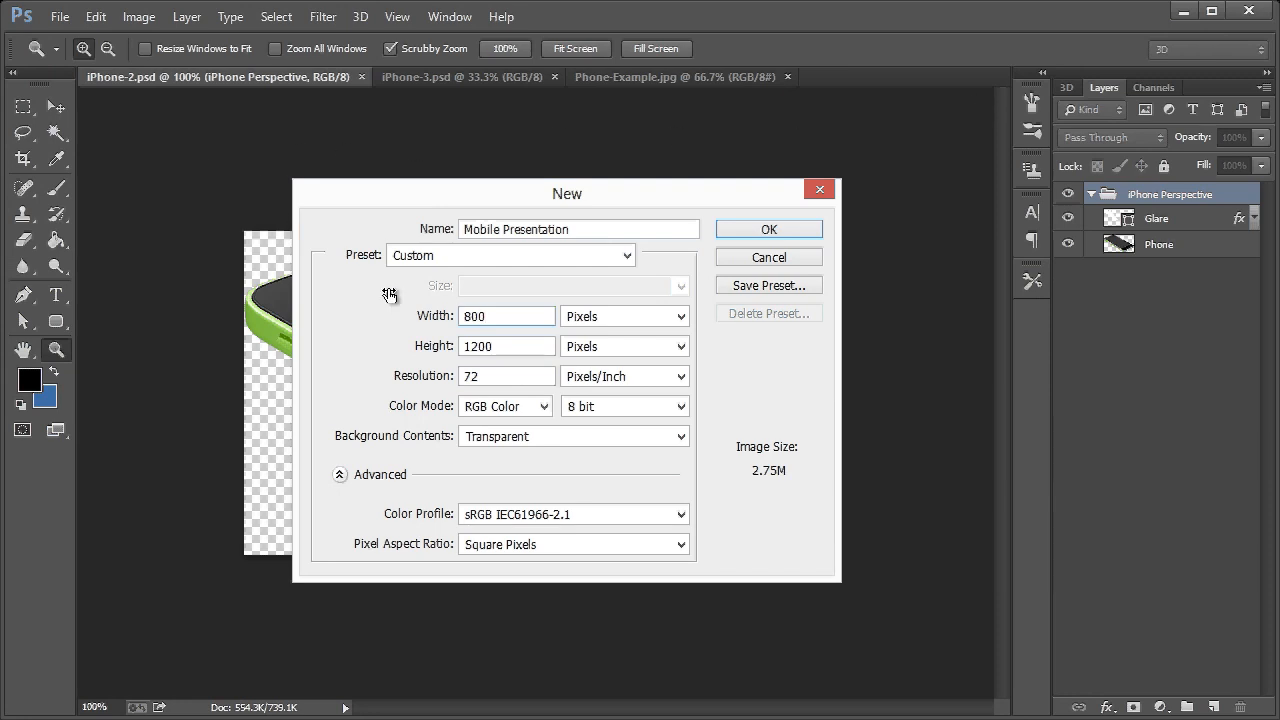
pyautogui.click(434, 349)
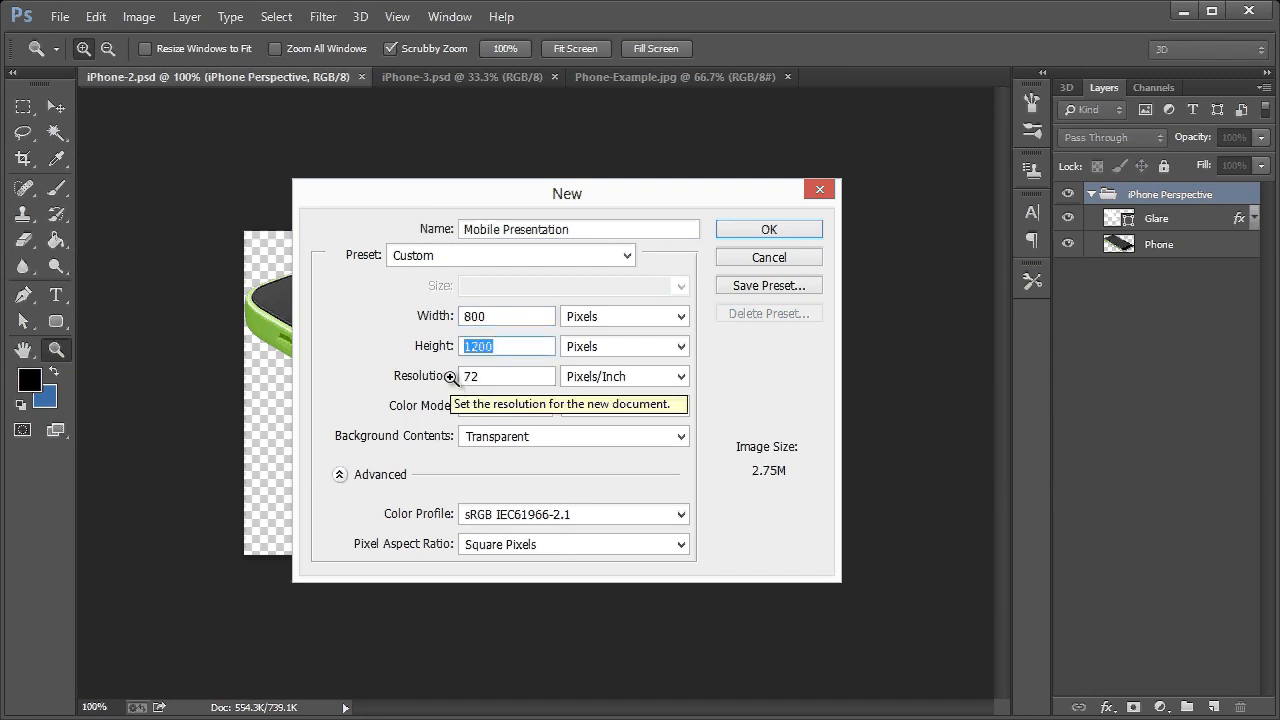
pyautogui.write('2000')
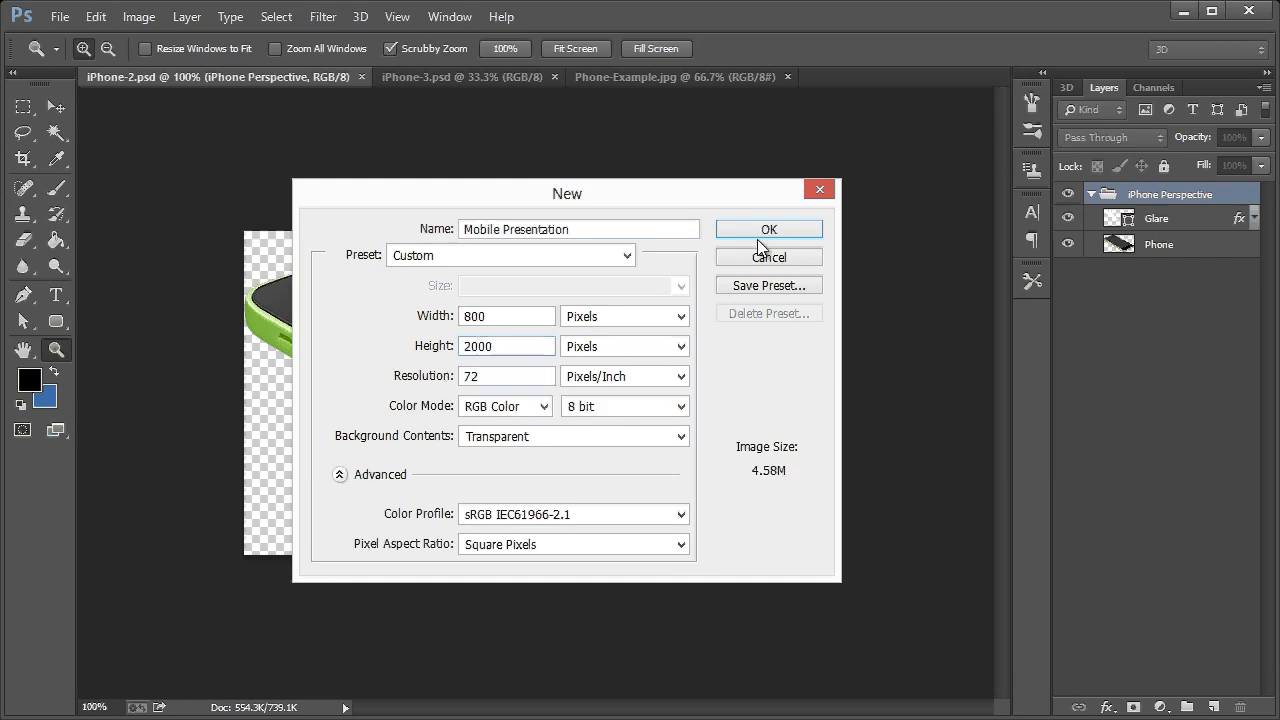
pyautogui.click(766, 232)
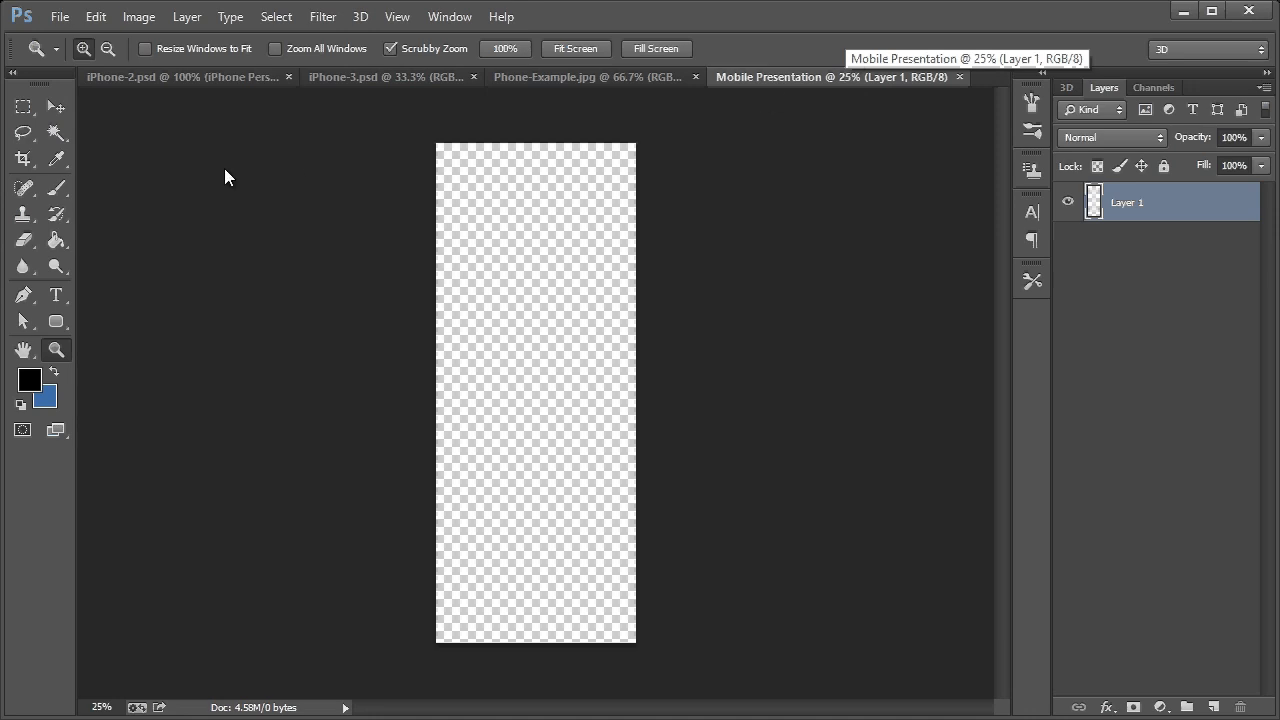
# Set the foreground color to white (ffffff) and fill the empty canvas with it using the Paint Bucket
pyautogui.click(60, 242)
pyautogui.click(29, 379)
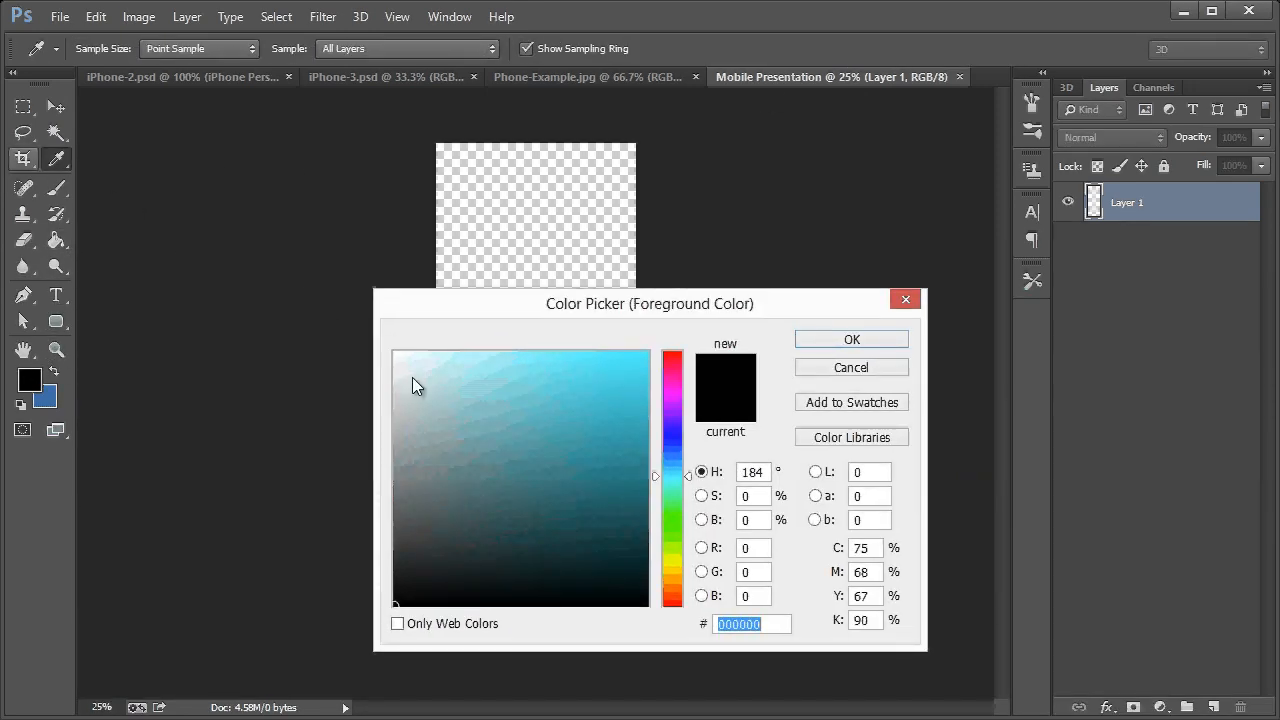
pyautogui.moveTo(412, 378); pyautogui.dragTo(396, 322)
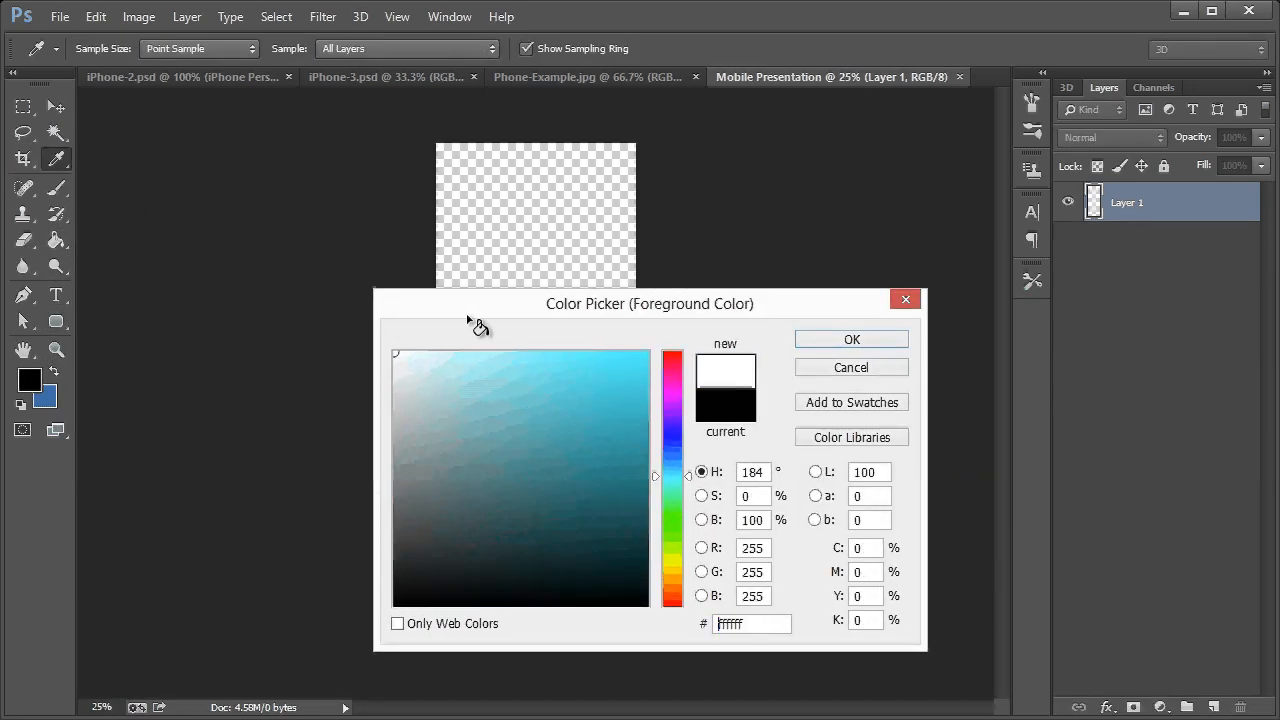
pyautogui.click(845, 341)
pyautogui.click(471, 245)
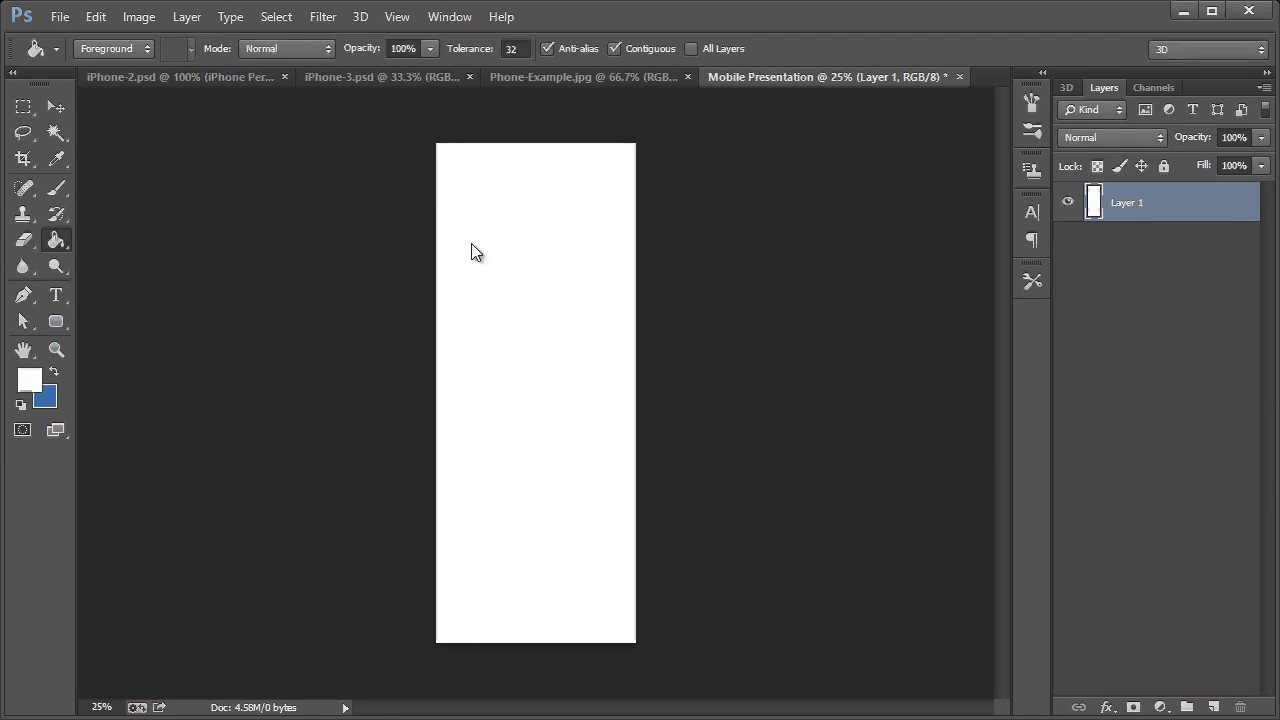
pyautogui.click(60, 16)
pyautogui.click(62, 37)
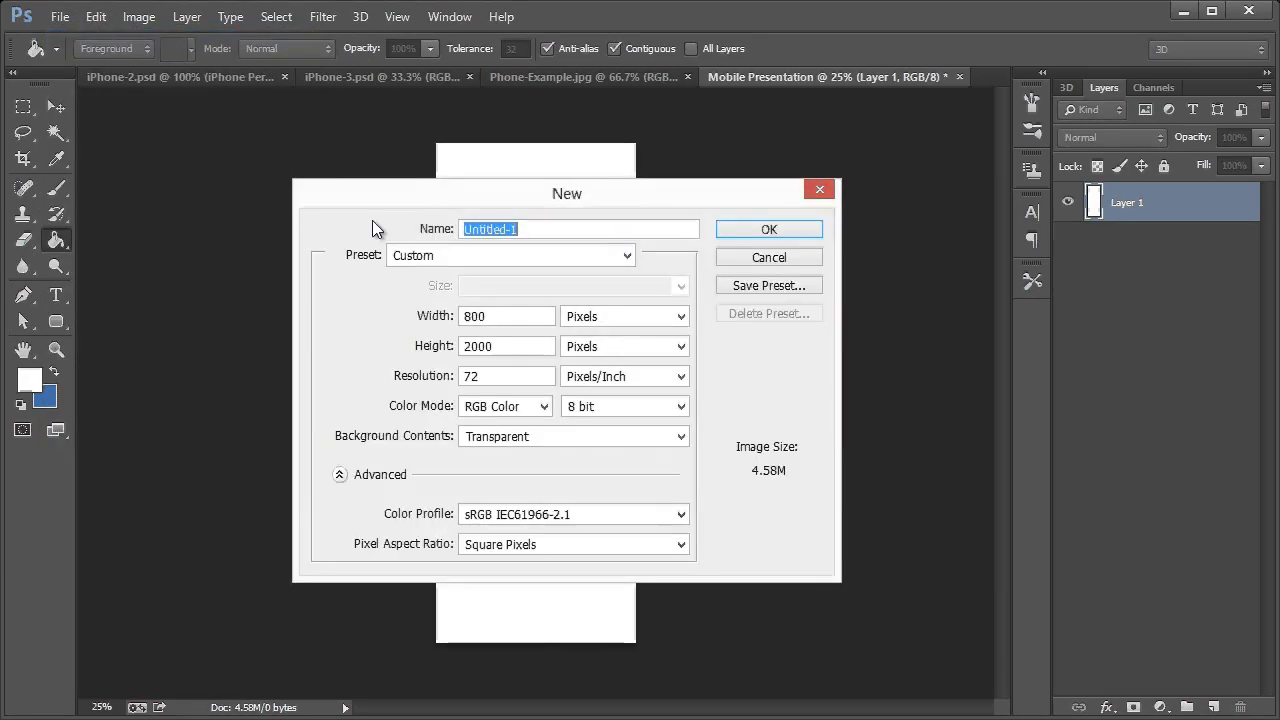
pyautogui.click(494, 438)
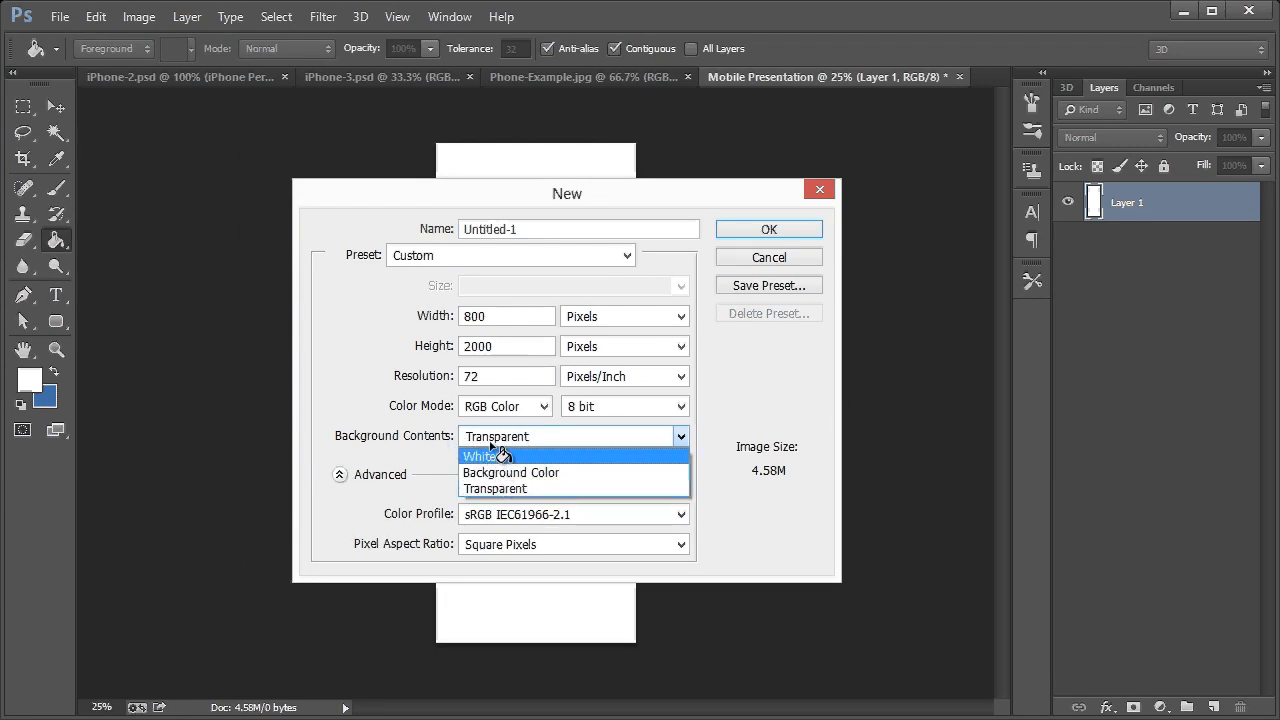
pyautogui.click(503, 438)
pyautogui.click(757, 256)
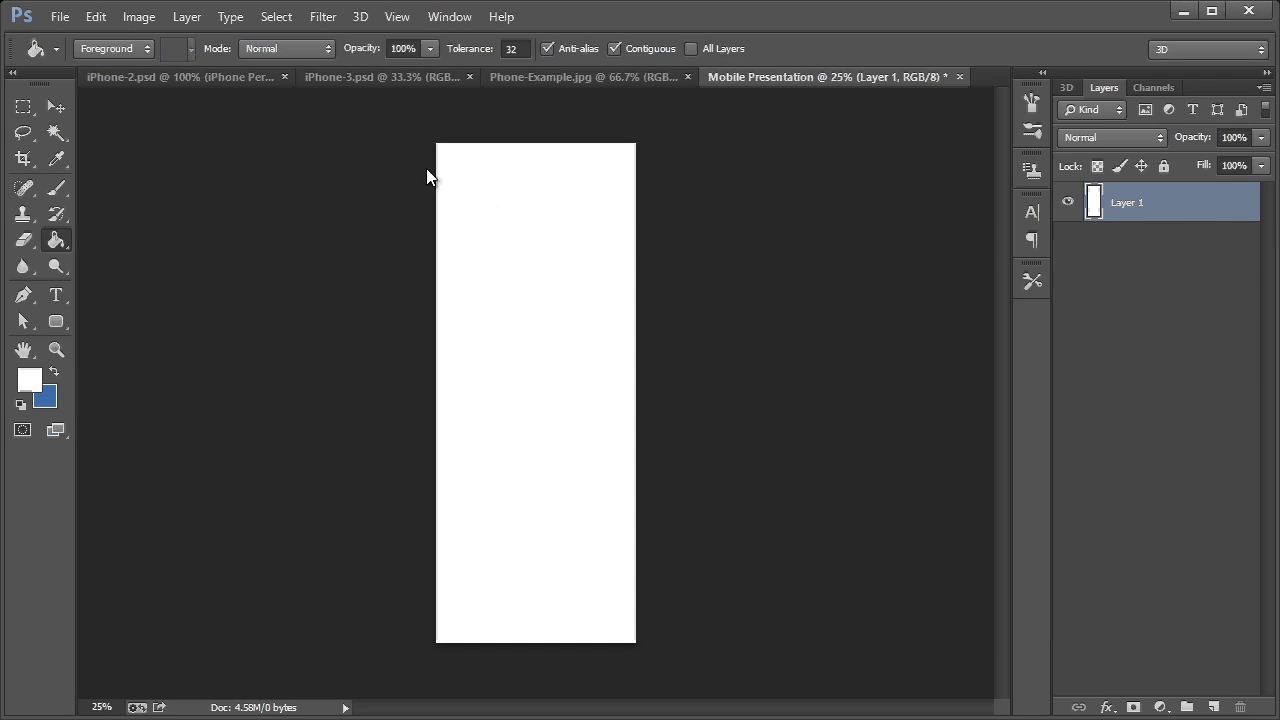
# Merge all layers of iPhone-3.psd, from Light down to BG, into a single layer
pyautogui.click(420, 77)
pyautogui.click(1148, 206)
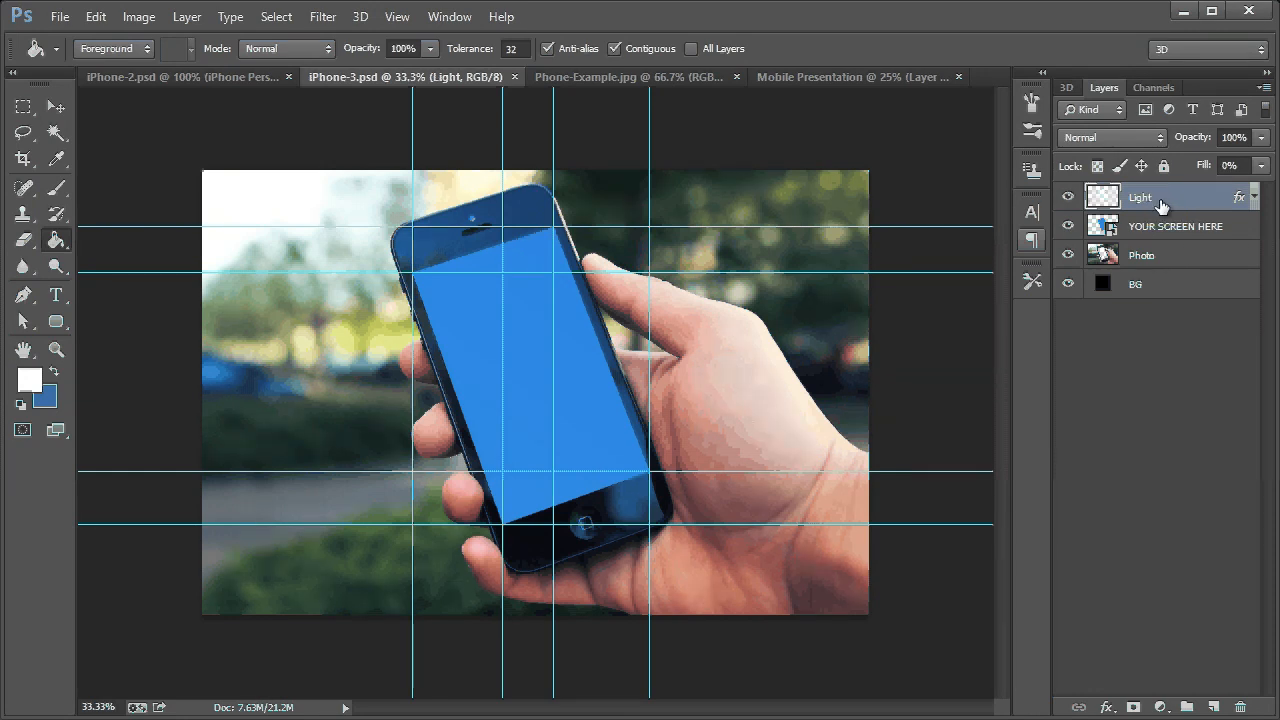
pyautogui.keyDown('shift'); pyautogui.click(1133, 287); pyautogui.keyUp('shift')
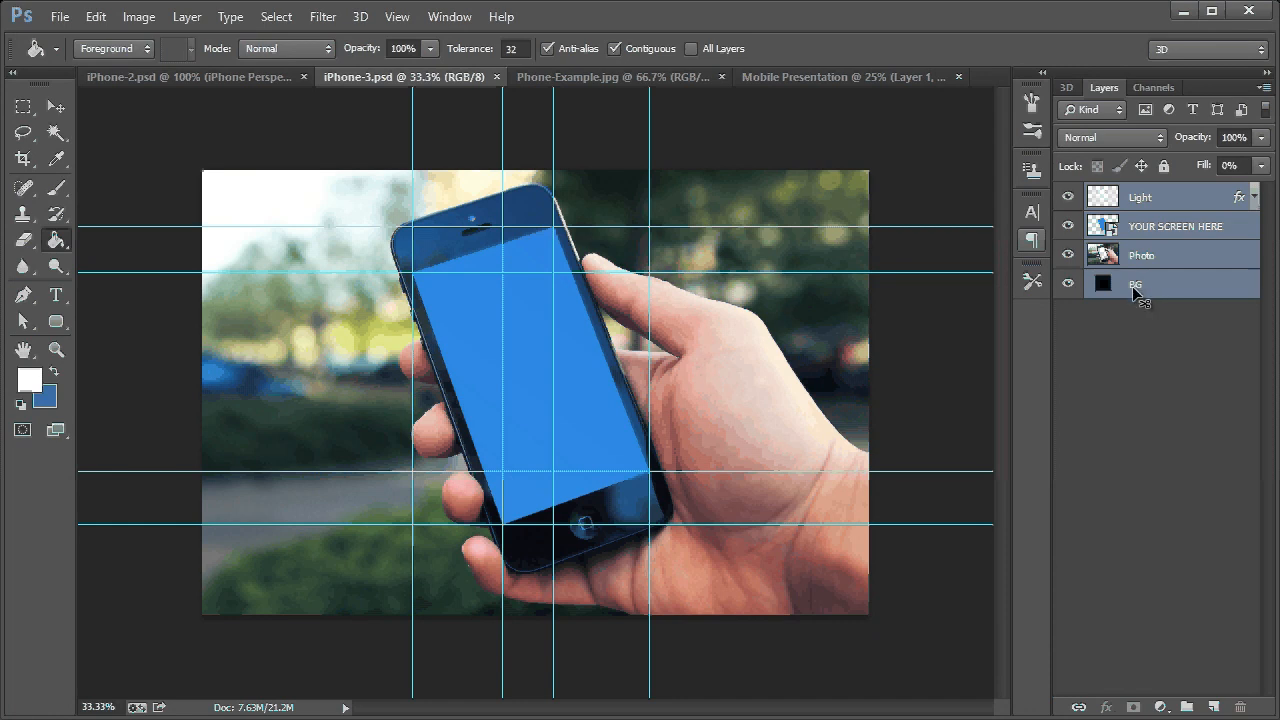
pyautogui.hotkey('ctrl', 'e')
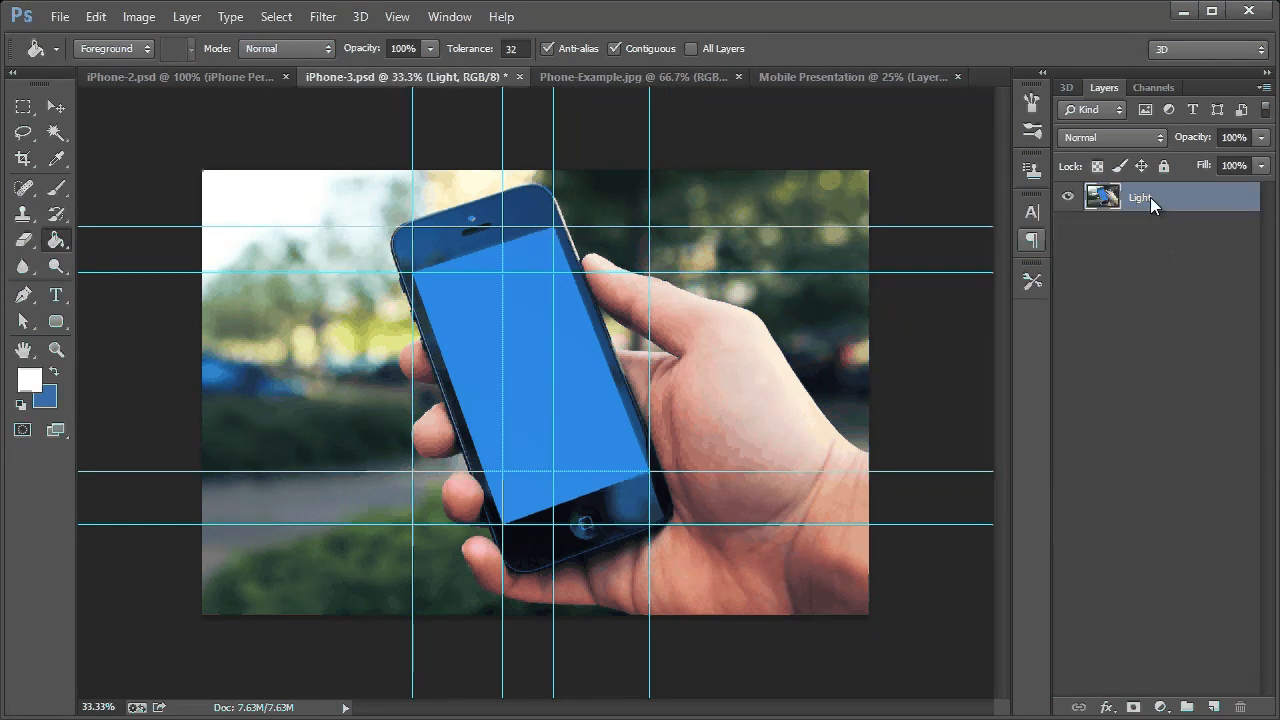
# Copy the whole merged hand photo into the Mobile Presentation document and reposition it so the phone shows on the canvas
pyautogui.hotkey('ctrl', 'a')
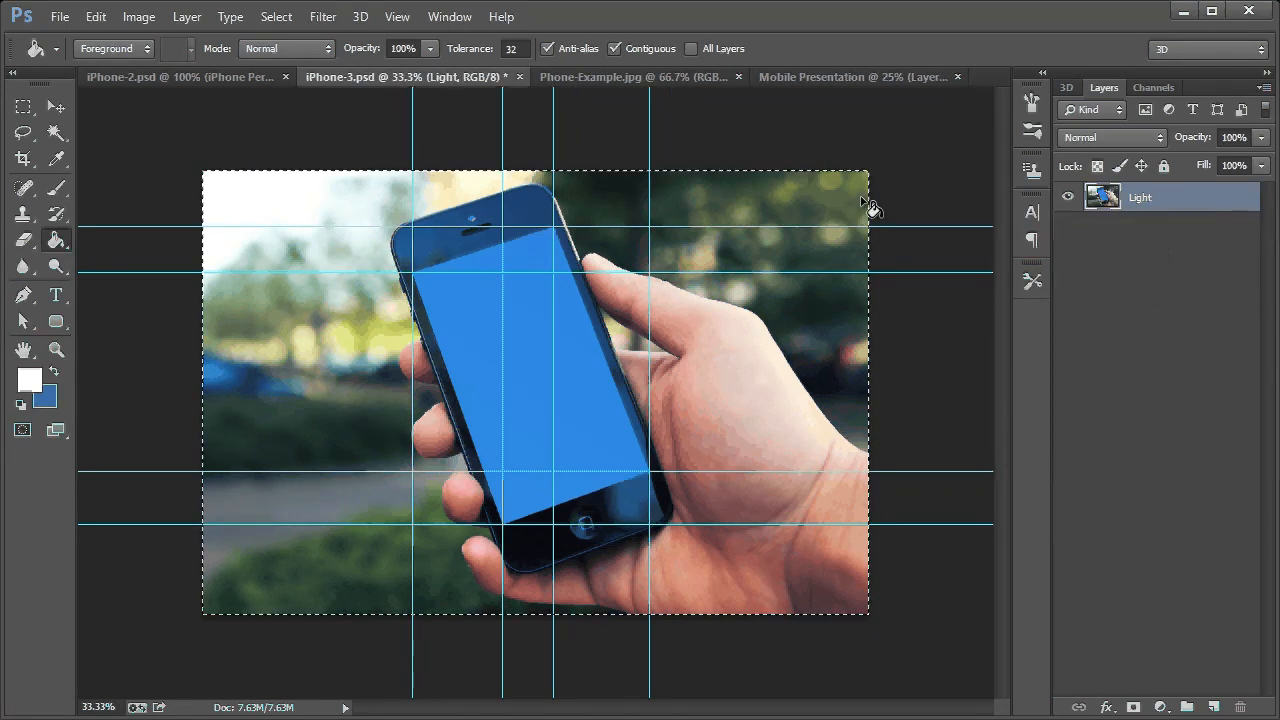
pyautogui.click(794, 80)
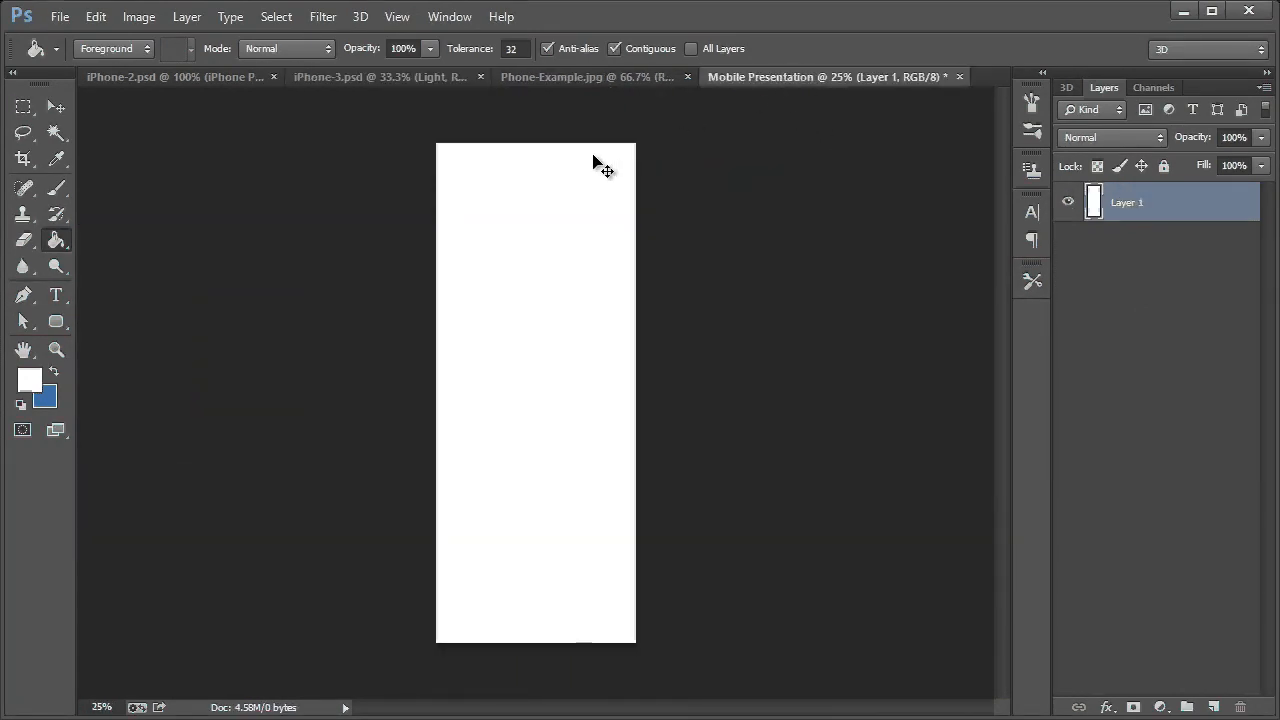
pyautogui.hotkey('ctrl', 'v')
pyautogui.click(56, 106)
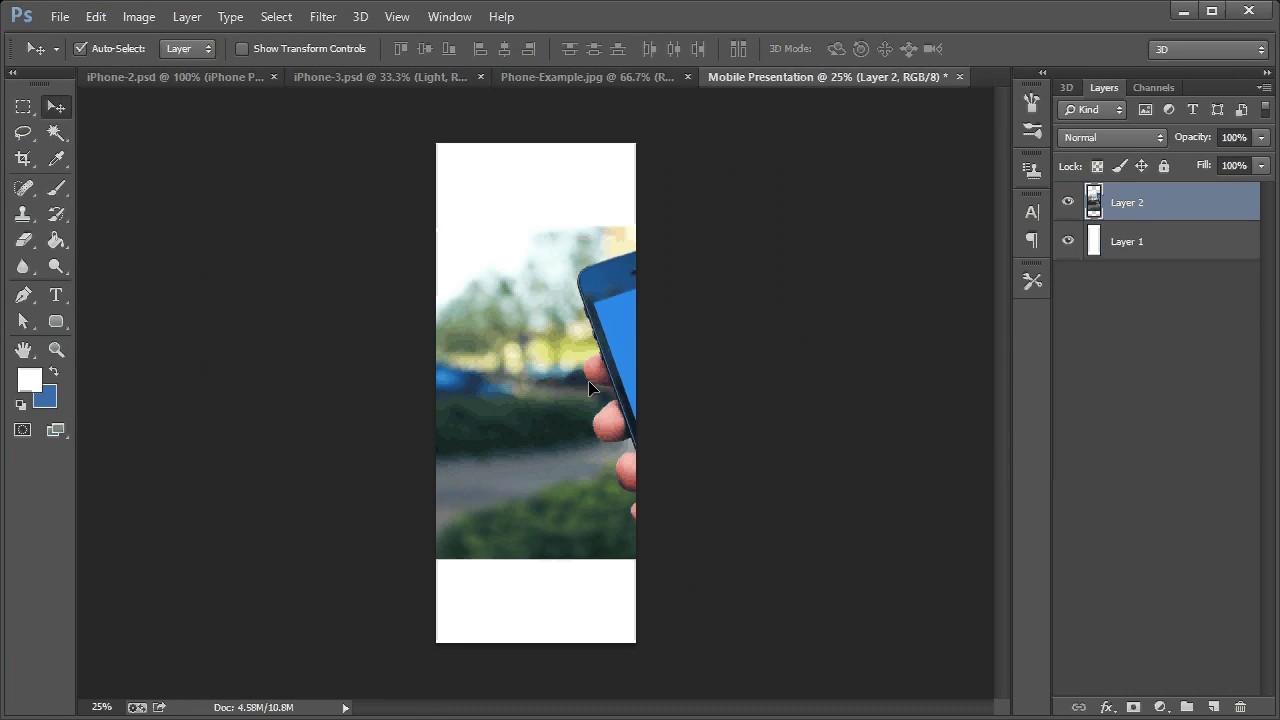
pyautogui.moveTo(563, 383); pyautogui.dragTo(446, 337)
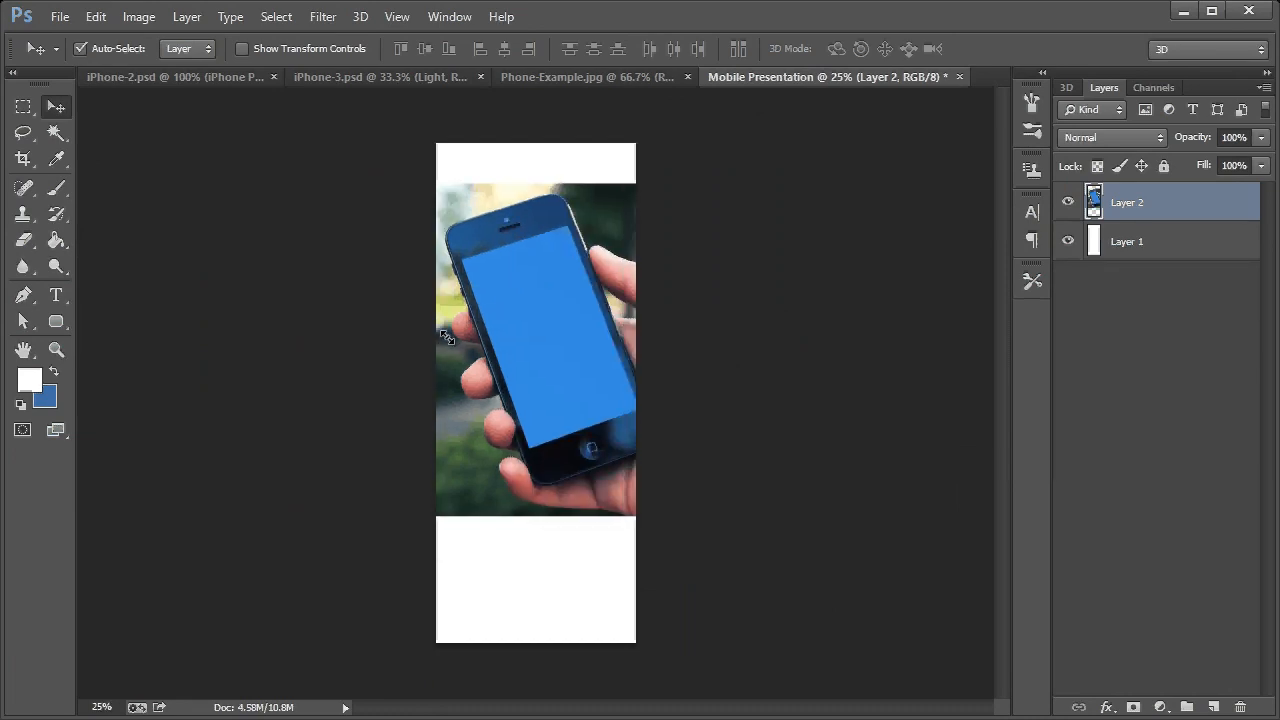
# Scale the hand photo to about 61% and move it down to just below the middle of the canvas
pyautogui.hotkey('ctrl', 't')
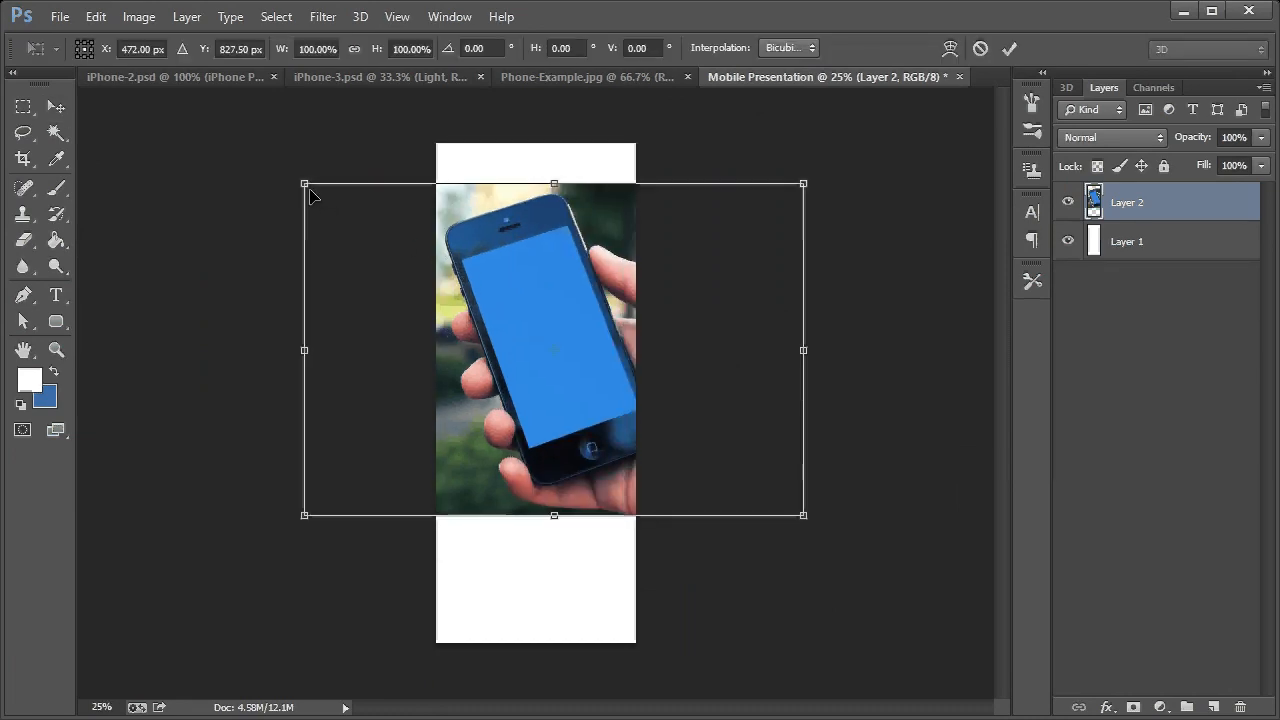
pyautogui.moveTo(308, 190); pyautogui.dragTo(419, 262)
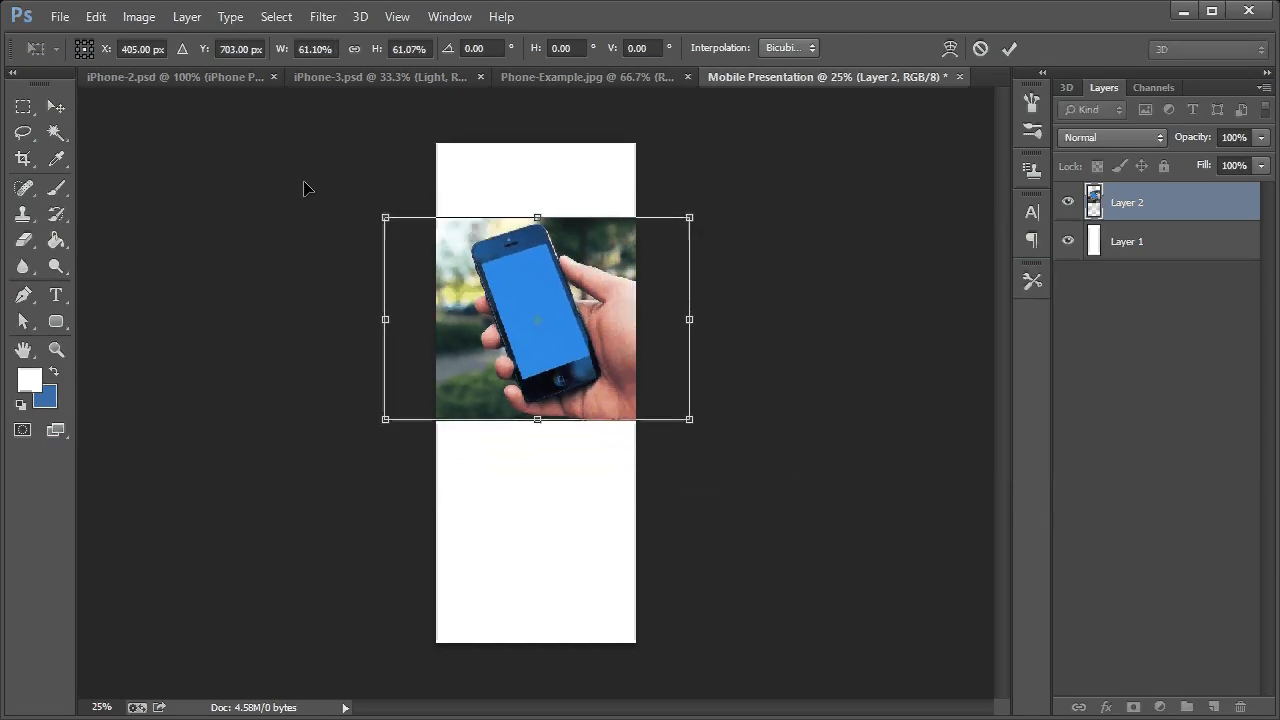
pyautogui.click(55, 105)
pyautogui.click(531, 160)
pyautogui.moveTo(566, 334); pyautogui.dragTo(567, 410)
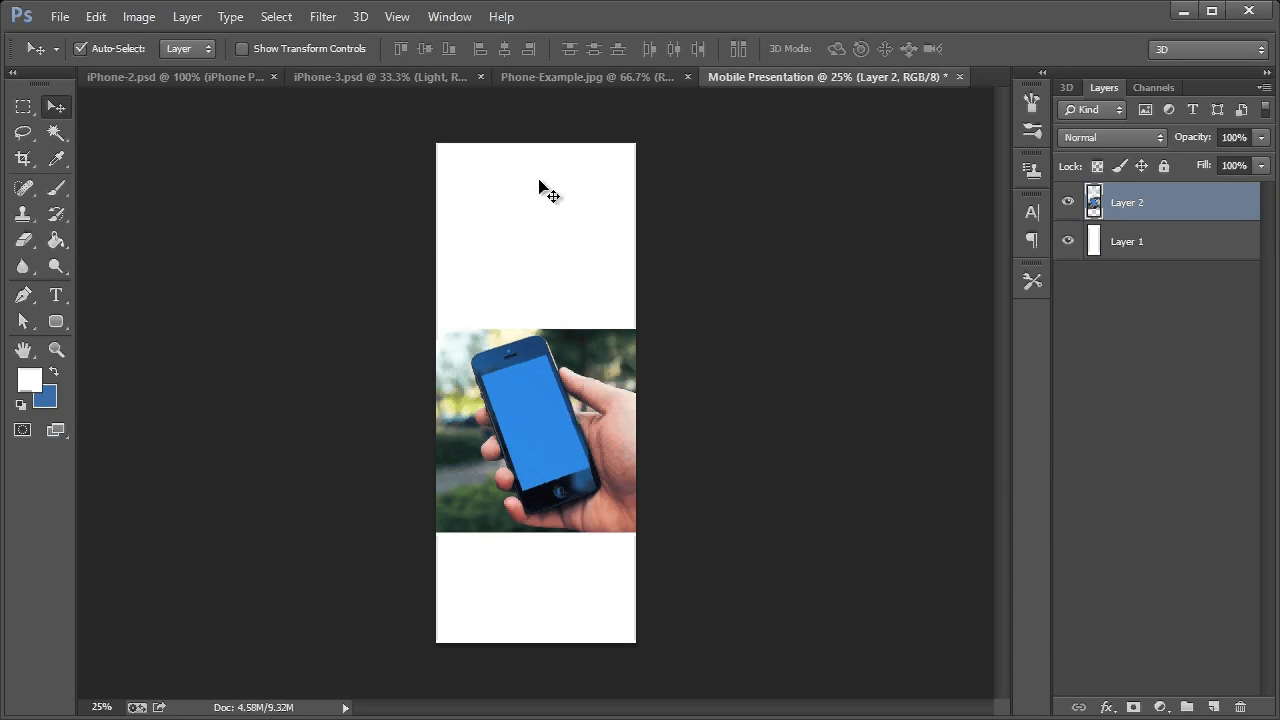
# Close iPhone-3.psd without saving its changes
pyautogui.click(479, 77)
pyautogui.click(608, 160)
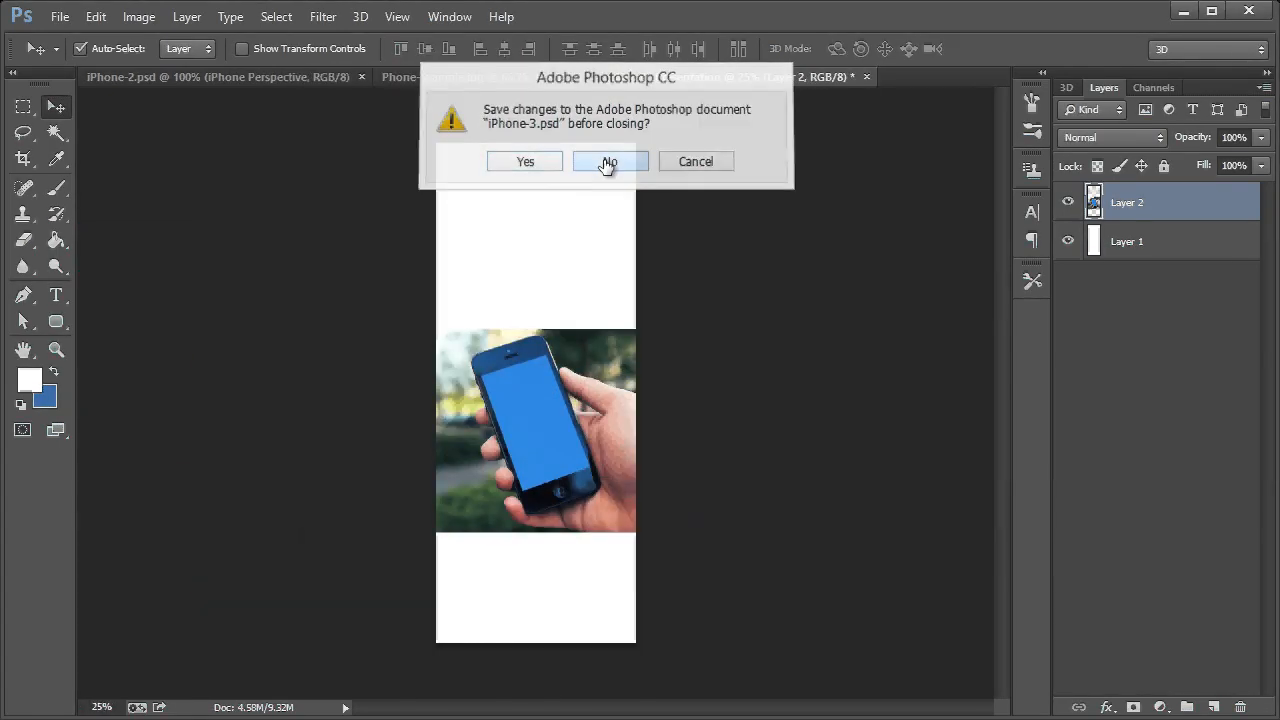
# In iPhone-2.psd, hide the Glare layer and merge the iPhone Perspective group into one layer
pyautogui.click(336, 84)
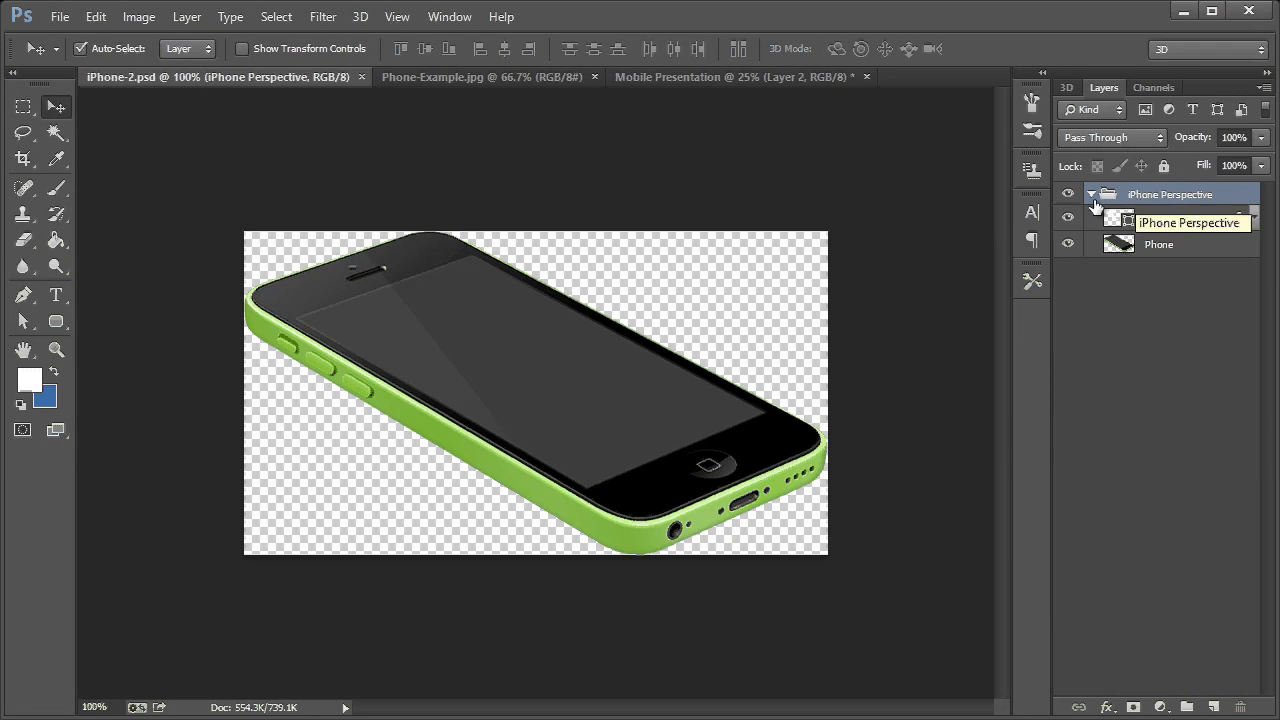
pyautogui.click(1068, 219)
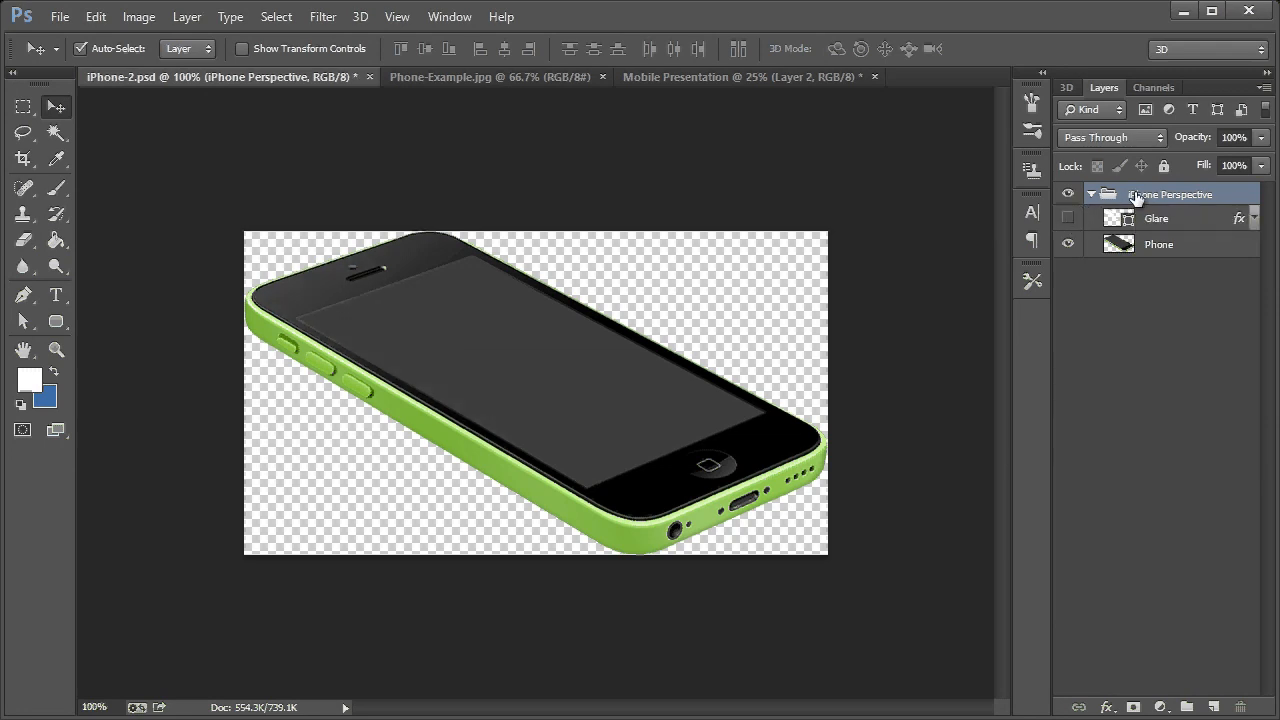
pyautogui.hotkey('ctrl', 'e')
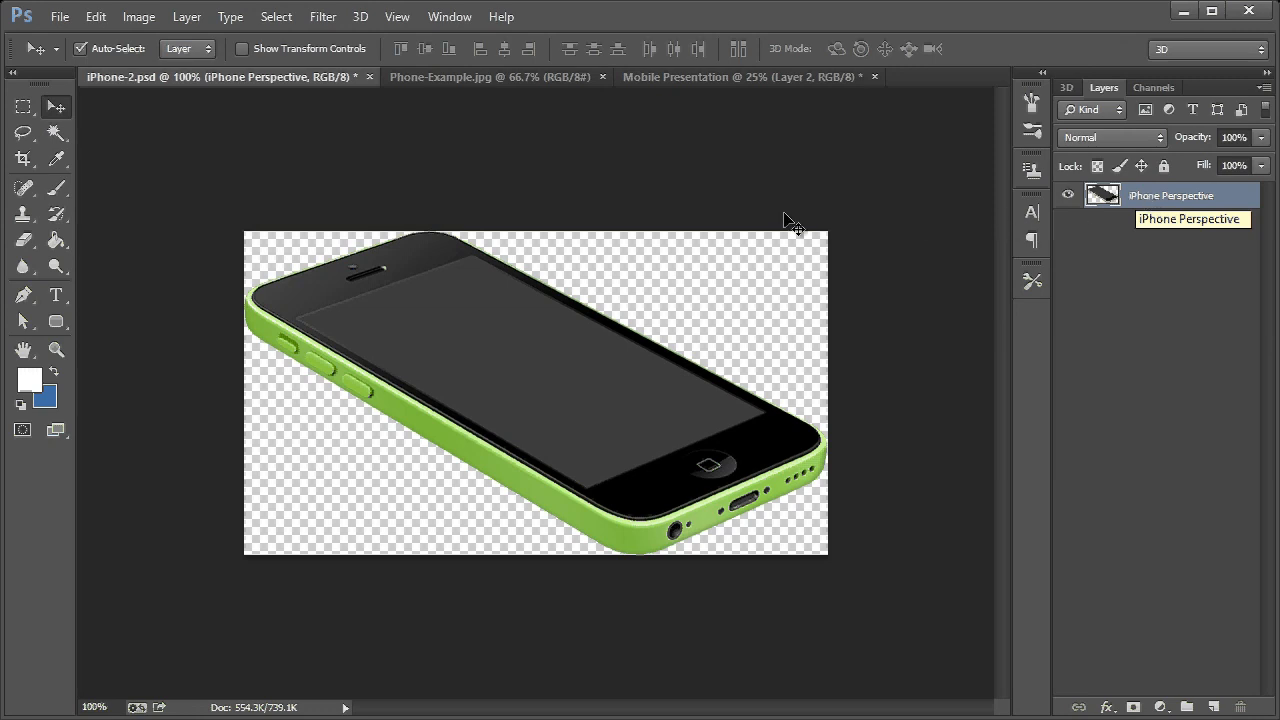
# Copy the green phone into the Mobile Presentation document and place it in the white area above the hand photo
pyautogui.hotkey('ctrl', 'a')
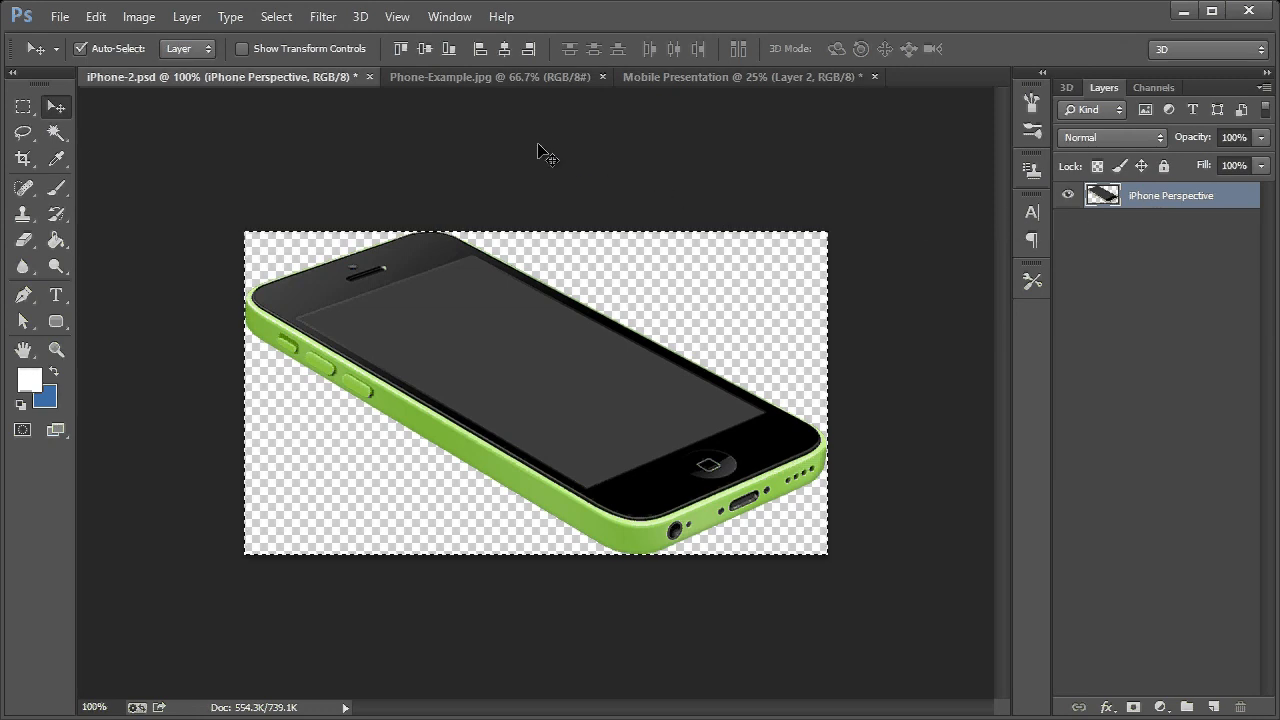
pyautogui.click(648, 77)
pyautogui.hotkey('ctrl', 'v')
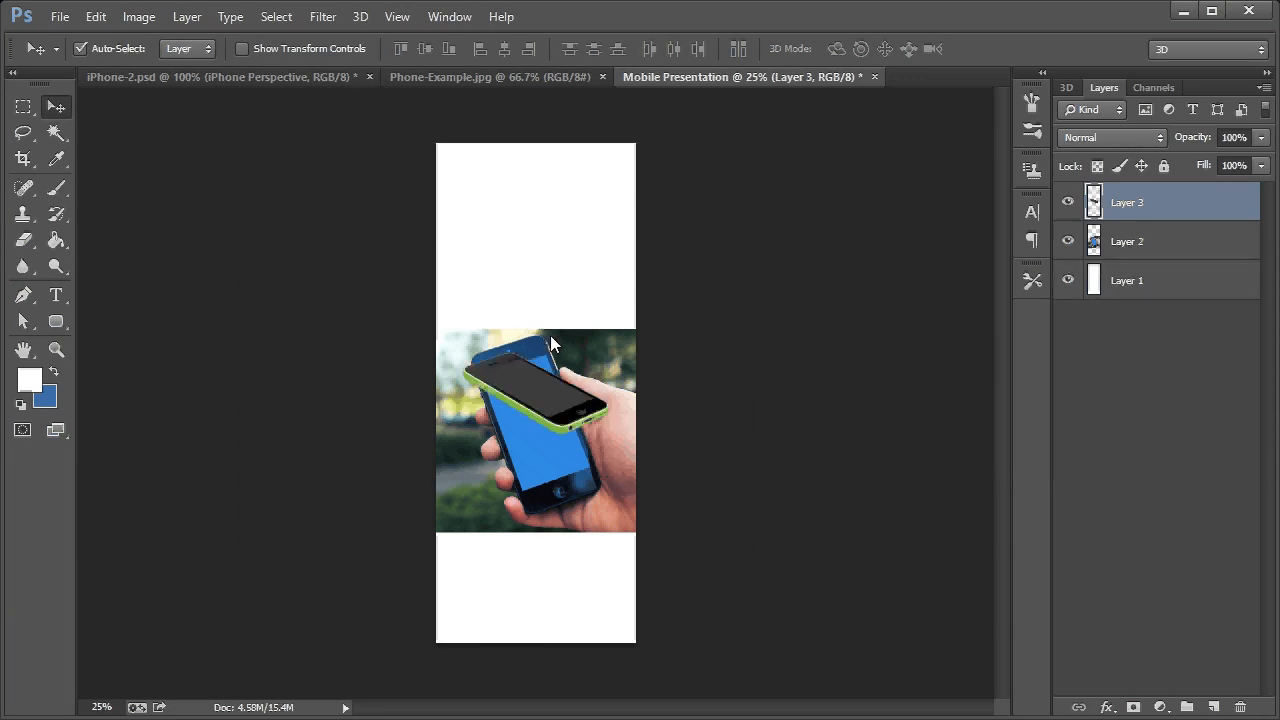
pyautogui.moveTo(542, 343); pyautogui.dragTo(543, 215)
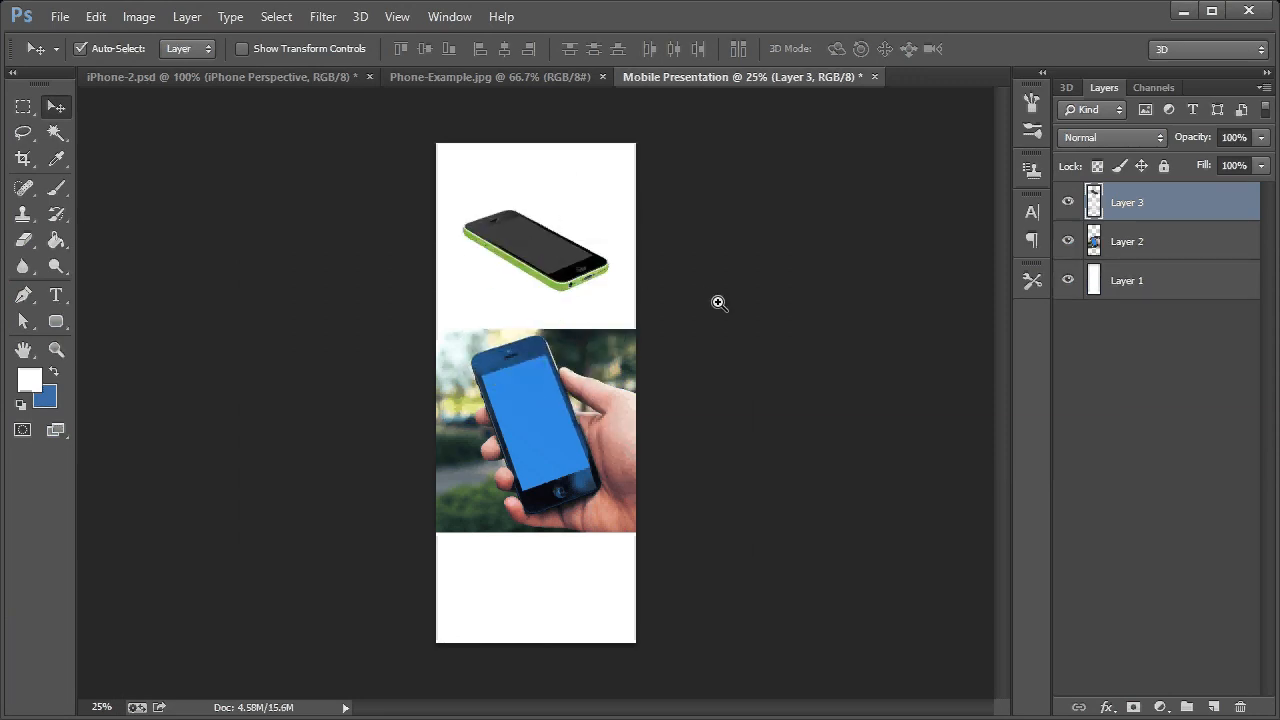
# Move the green phone slightly higher within the white area above the hand photo
pyautogui.press('z')
pyautogui.click(551, 257)
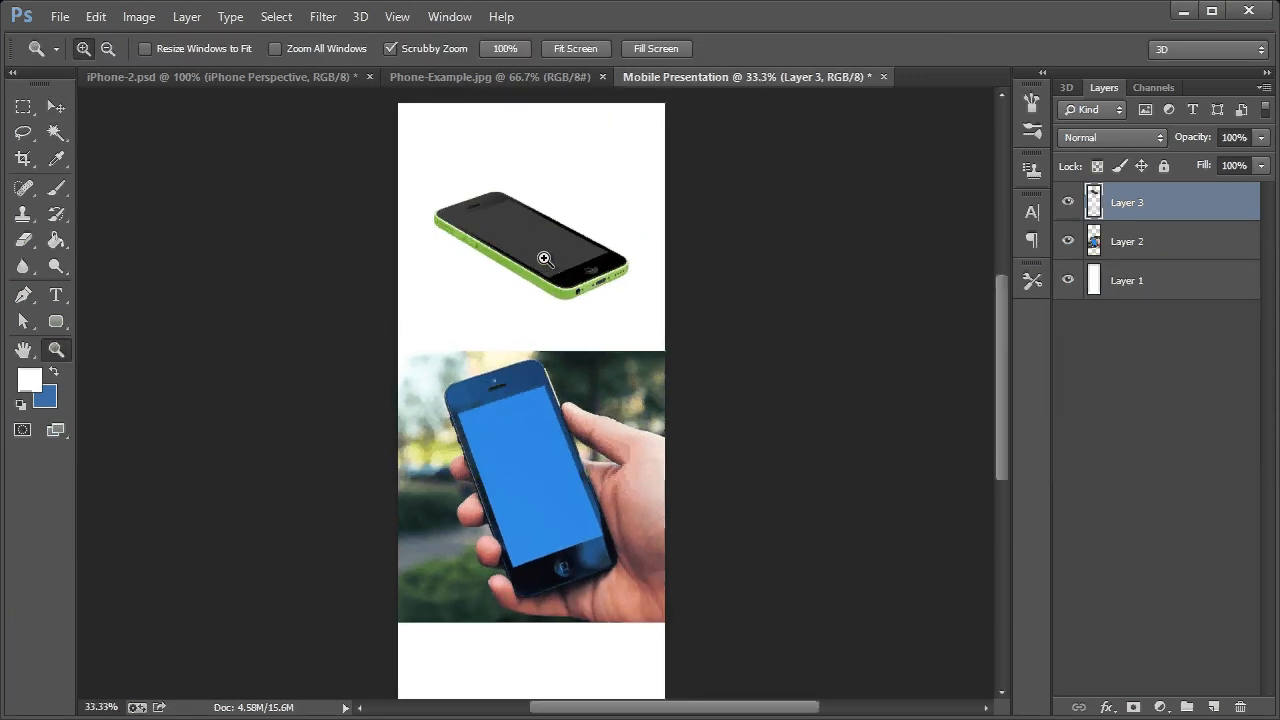
pyautogui.click(549, 258)
pyautogui.click(549, 270)
pyautogui.click(546, 270)
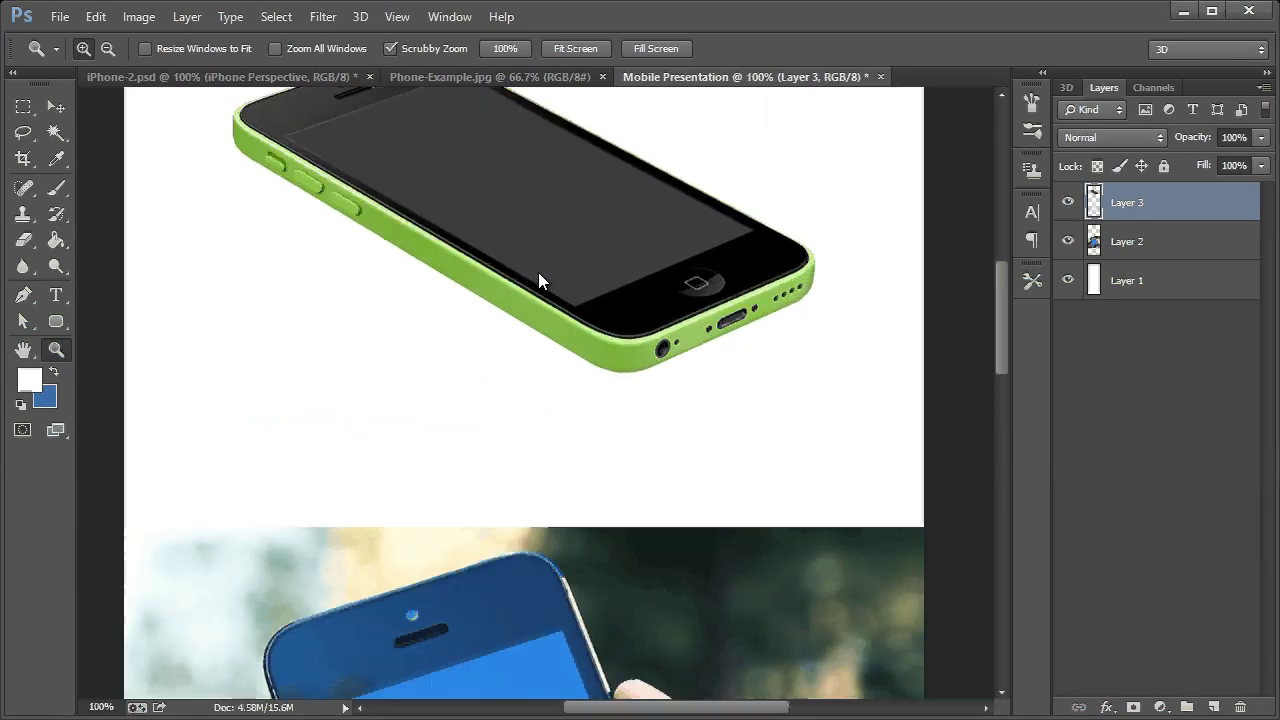
pyautogui.scroll(5, 535, 275)
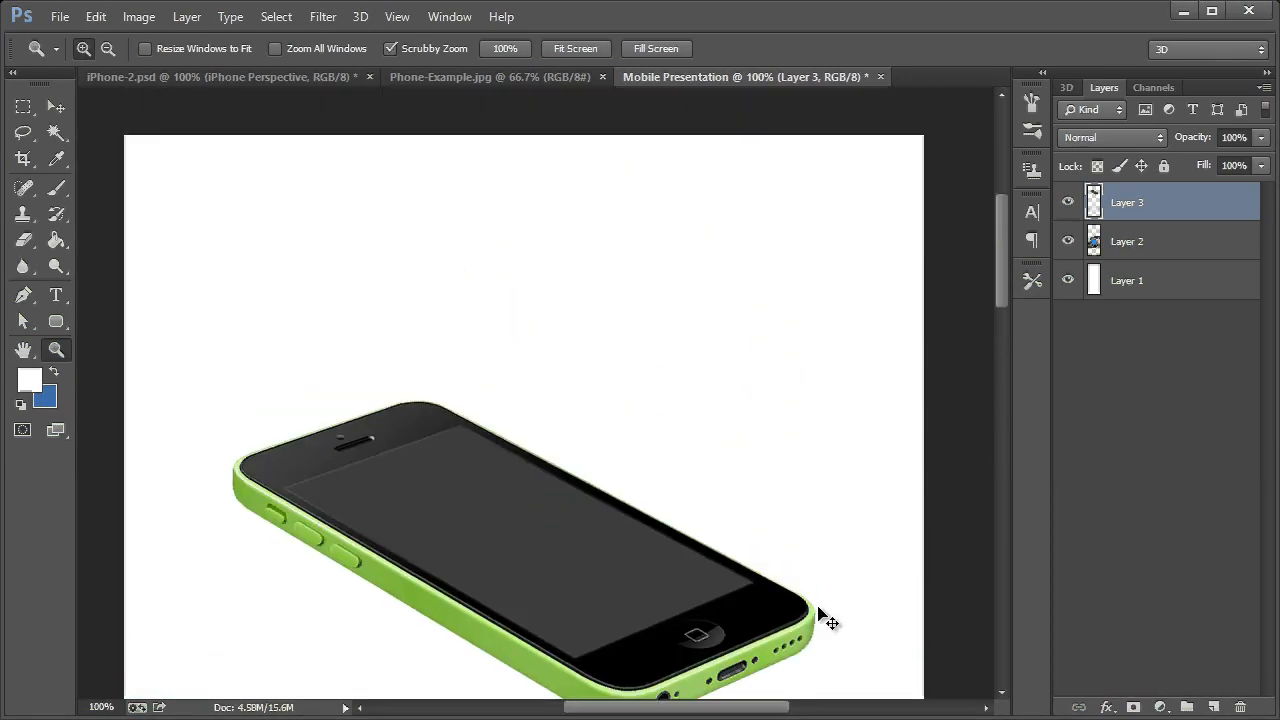
pyautogui.moveTo(776, 705); pyautogui.dragTo(768, 706)
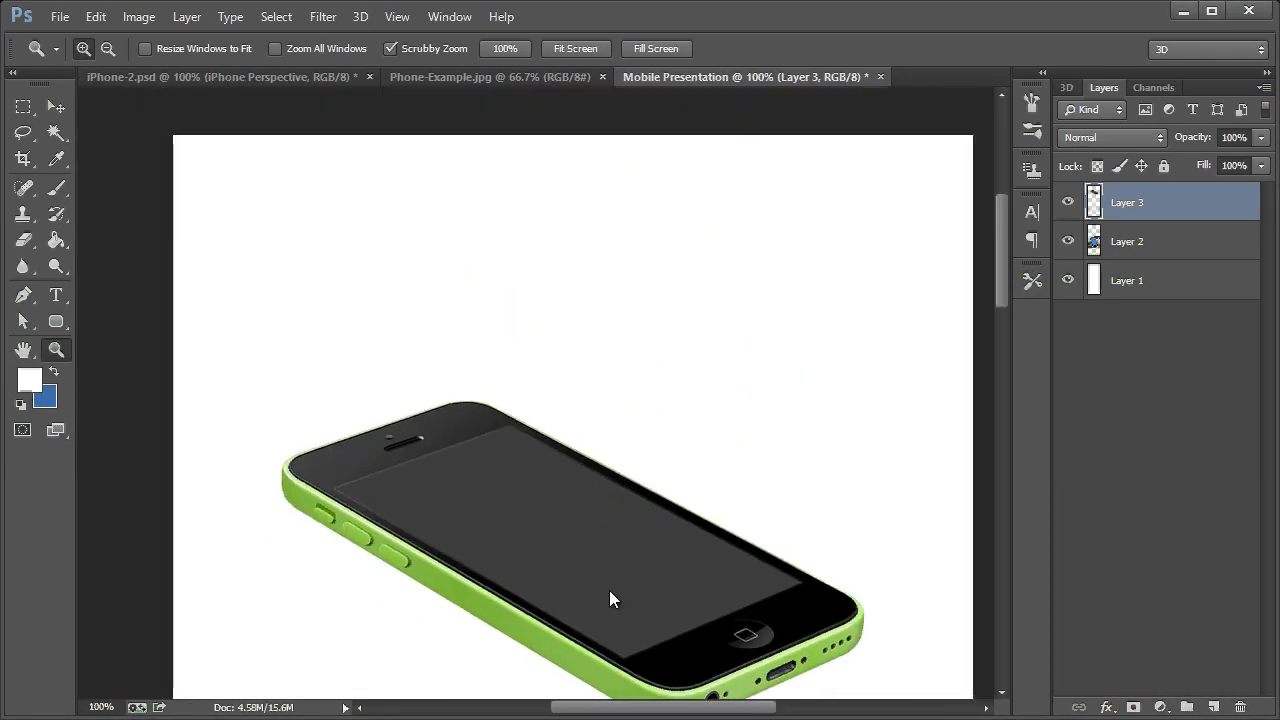
pyautogui.click(56, 108)
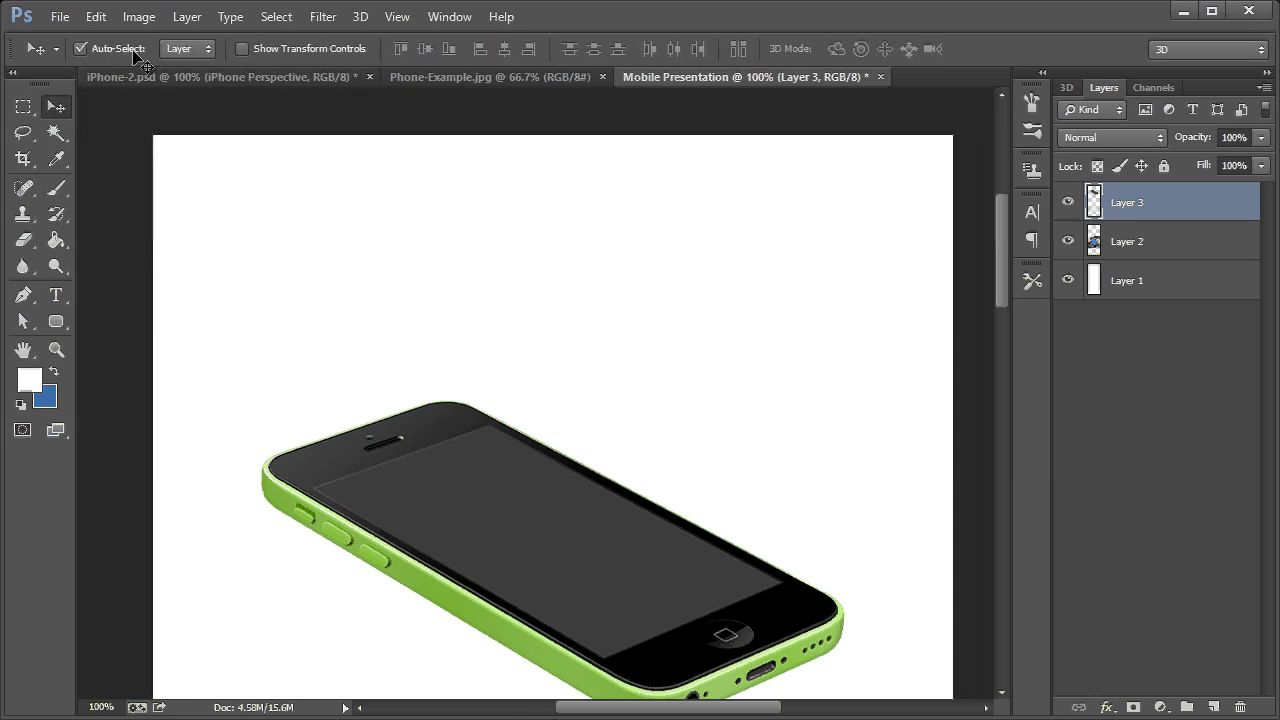
pyautogui.moveTo(523, 529); pyautogui.dragTo(558, 420)
pyautogui.scroll(-1, 664, 435)
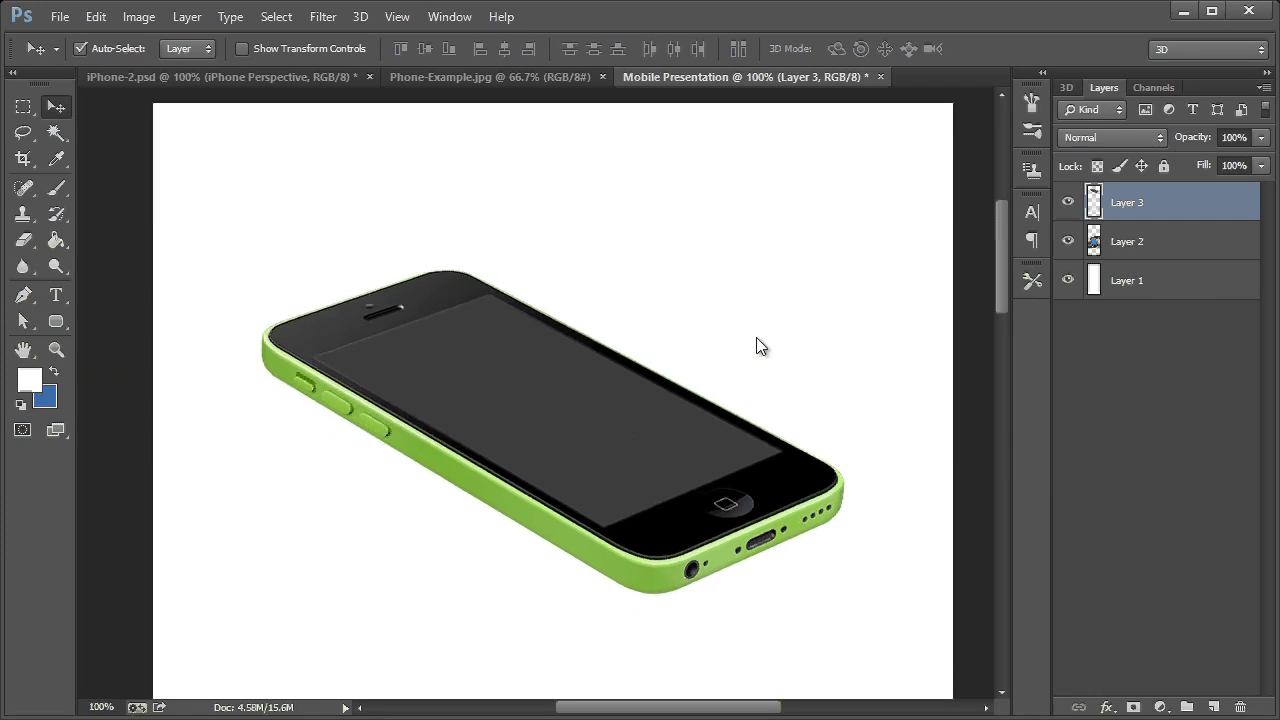
# Create a white 480 by 854 px rectangle with the Rectangle tool and move it over the green phone
pyautogui.click(59, 320)
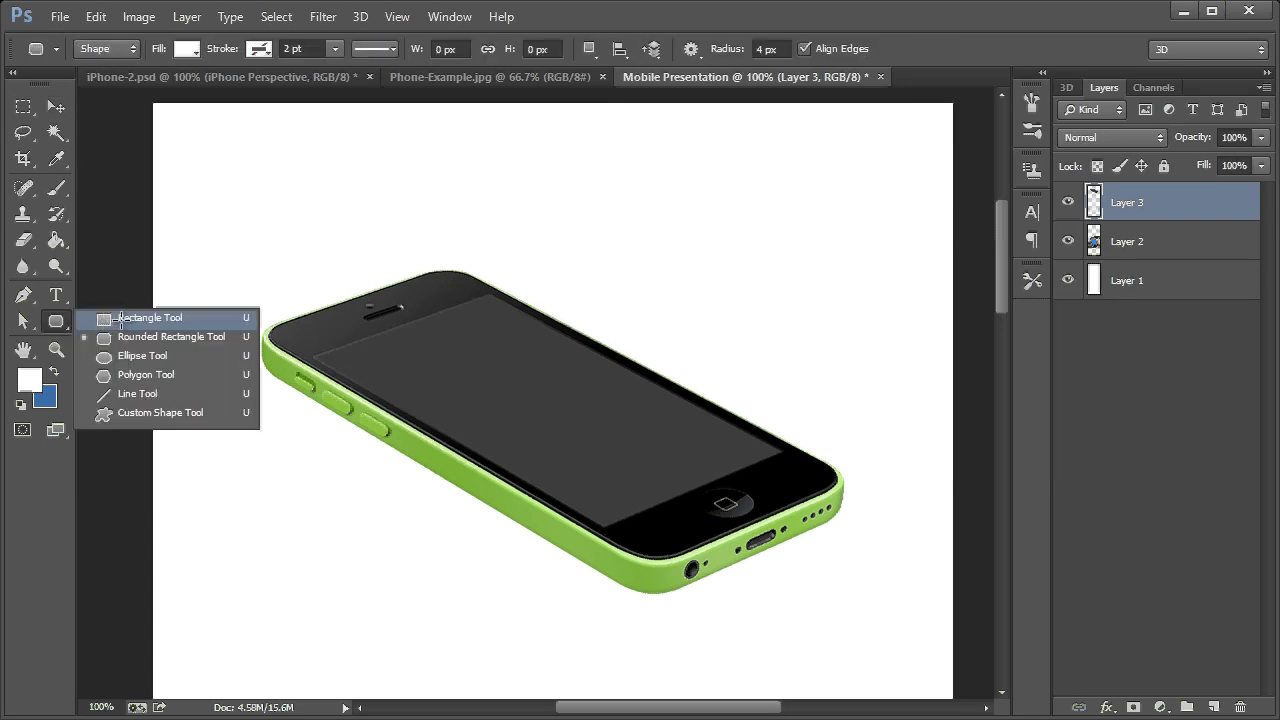
pyautogui.click(121, 320)
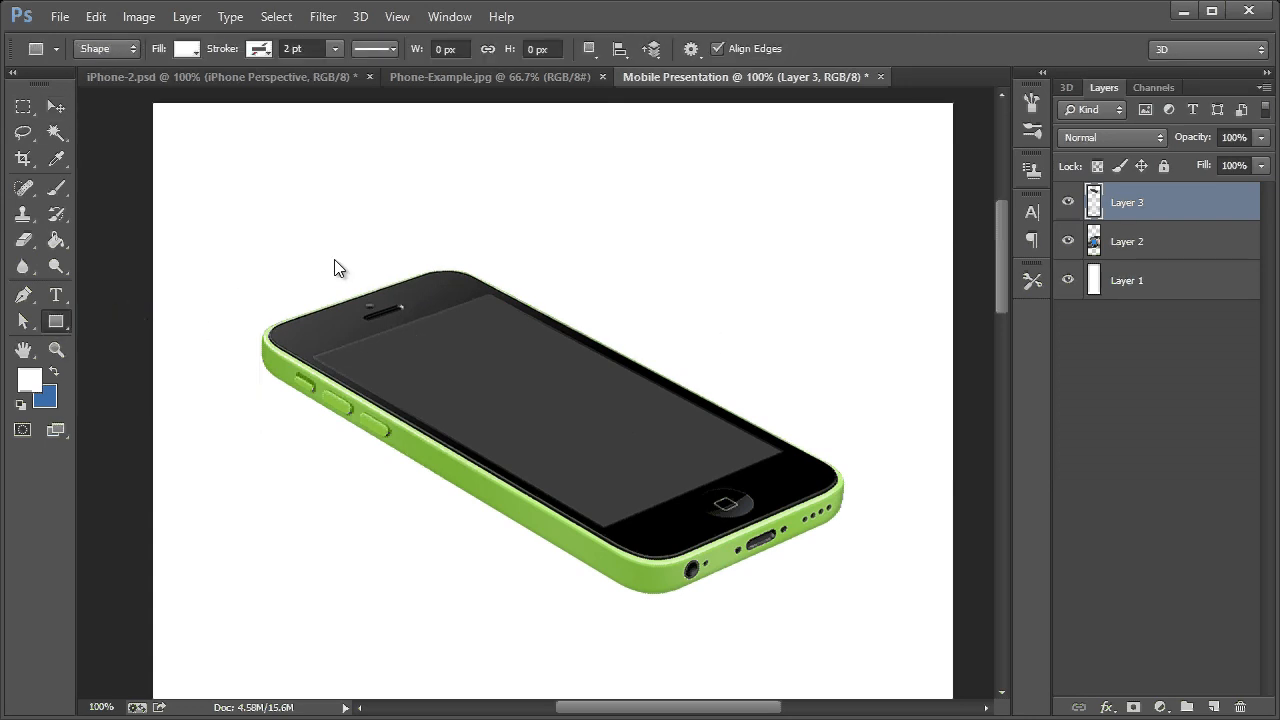
pyautogui.click(363, 457)
pyautogui.moveTo(709, 463); pyautogui.dragTo(457, 258)
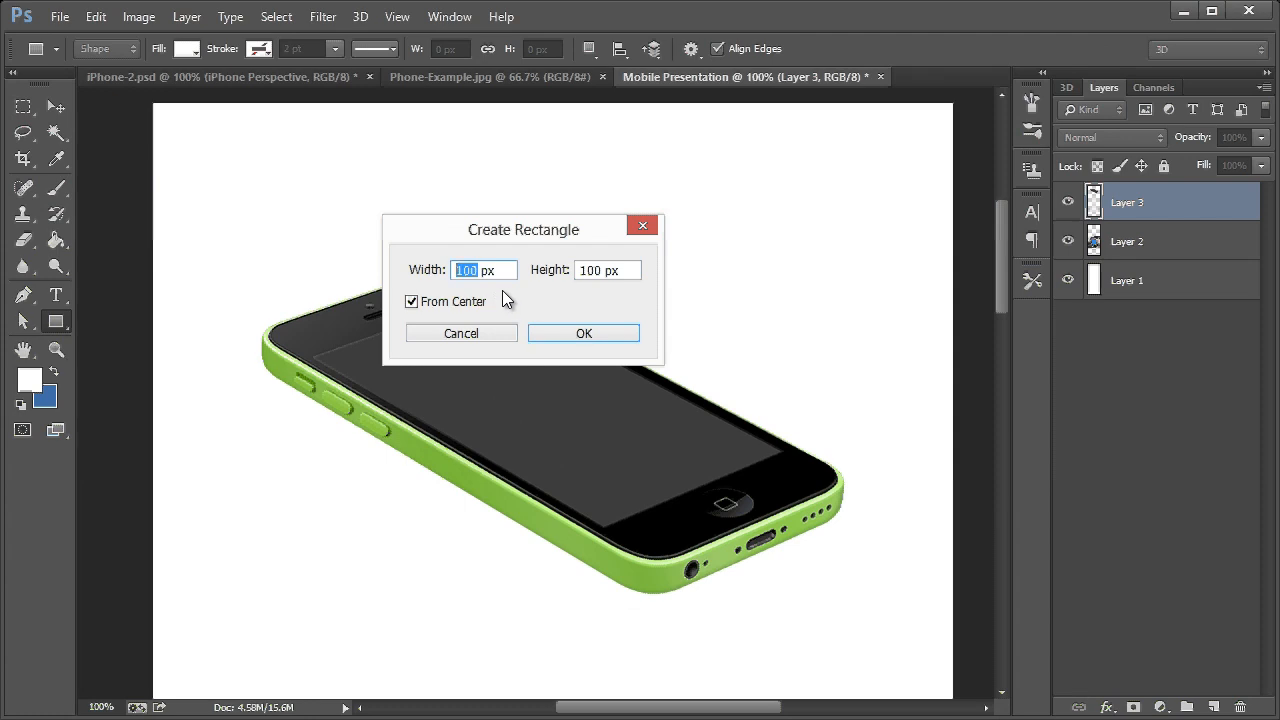
pyautogui.write('480')
pyautogui.doubleClick(588, 270)
pyautogui.write('854')
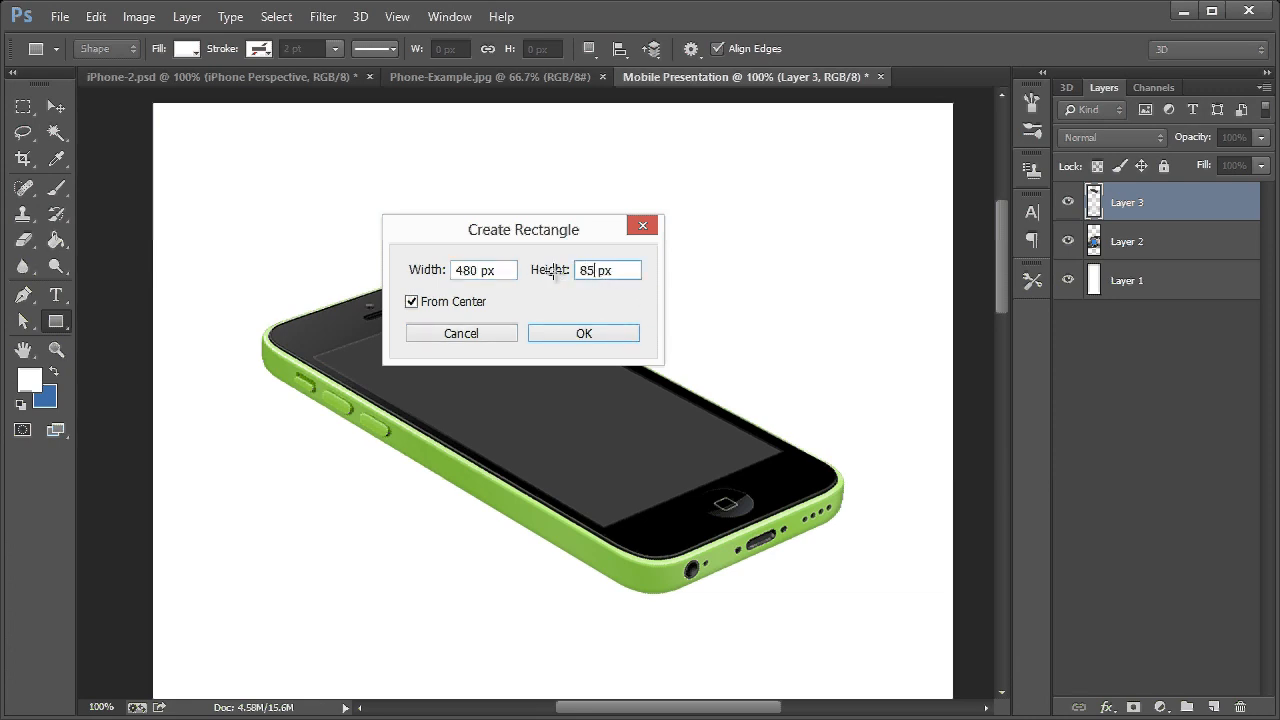
pyautogui.click(590, 333)
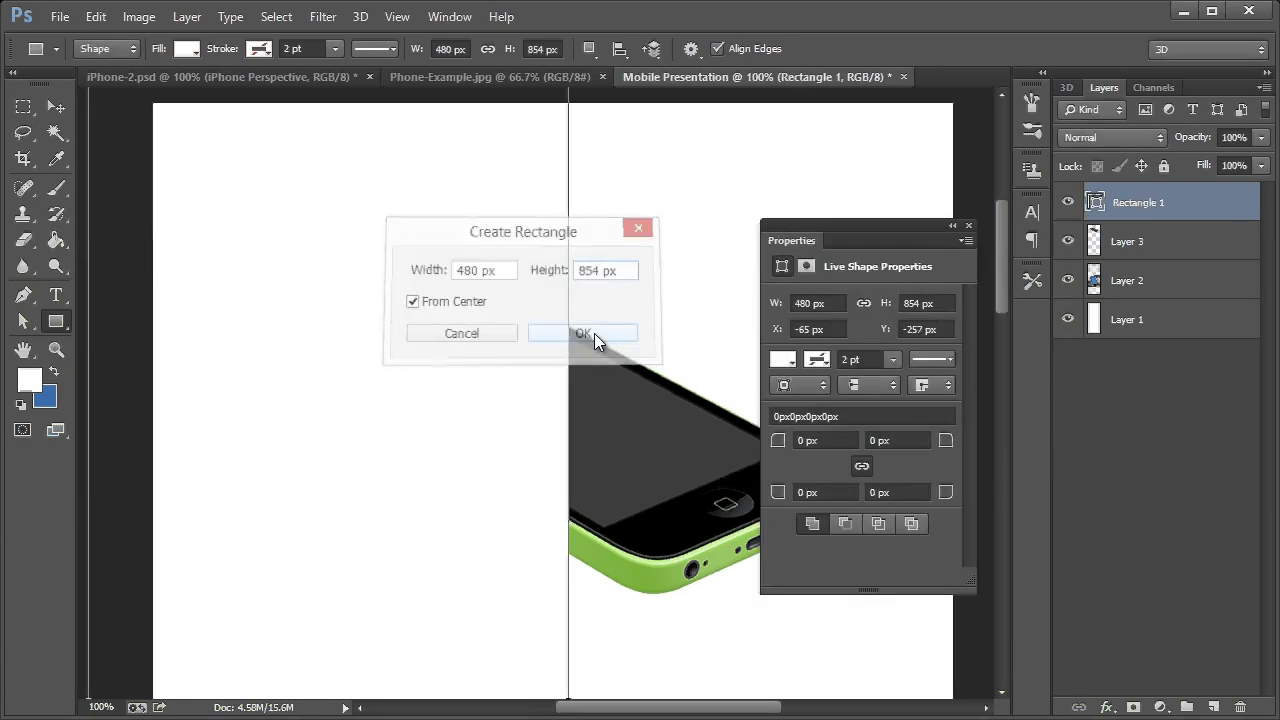
pyautogui.click(70, 107)
pyautogui.moveTo(447, 247); pyautogui.dragTo(630, 400)
# Check the width and height of Phone-Example.jpg in pixels without resizing the image
pyautogui.click(409, 77)
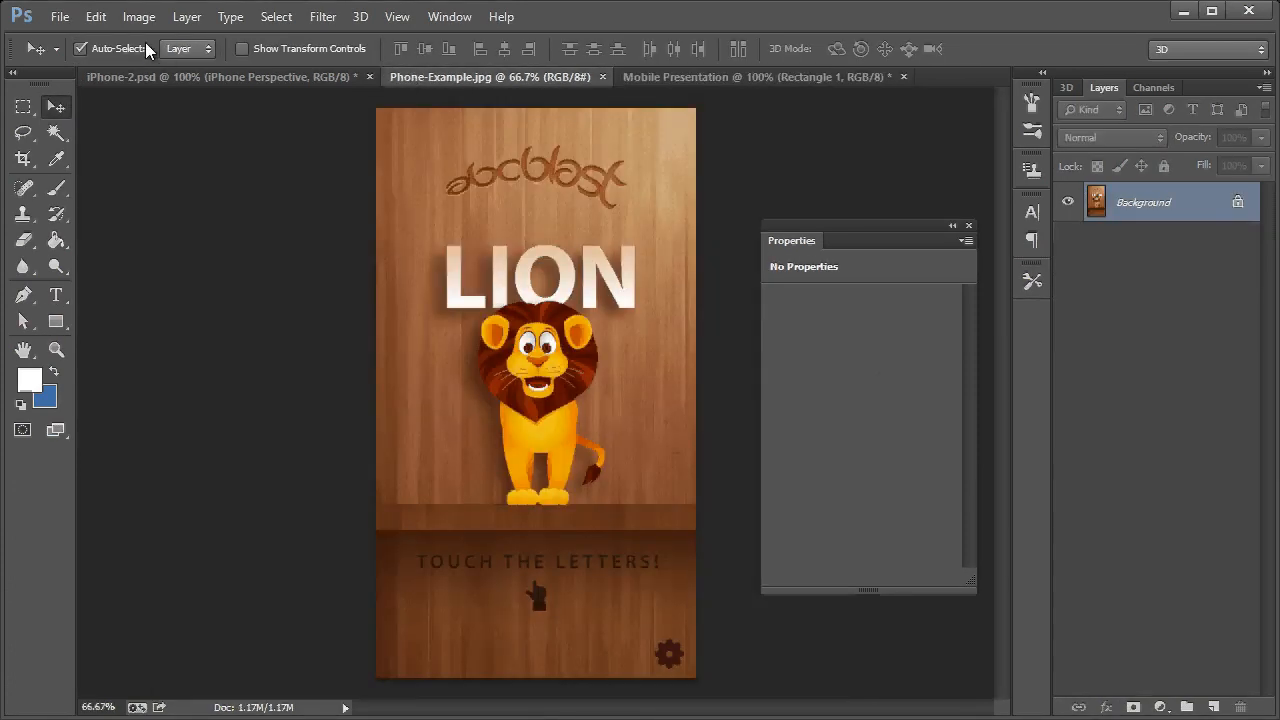
pyautogui.click(135, 18)
pyautogui.click(153, 162)
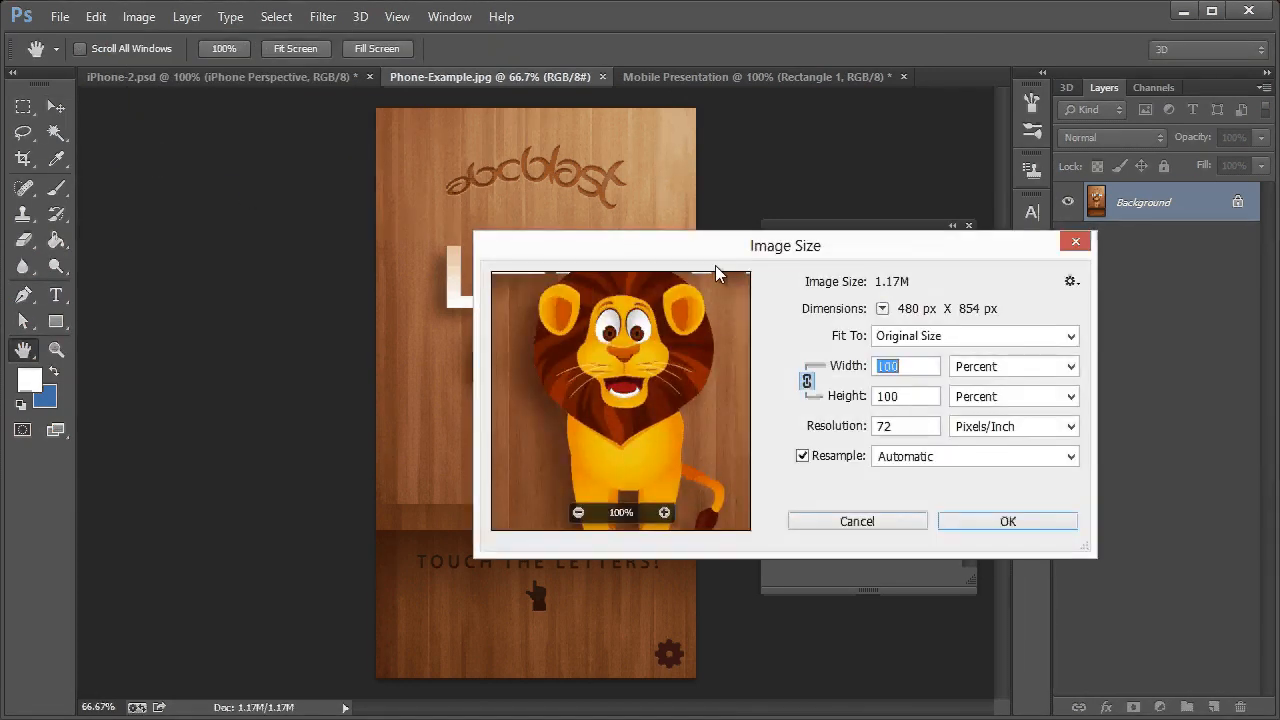
pyautogui.click(962, 372)
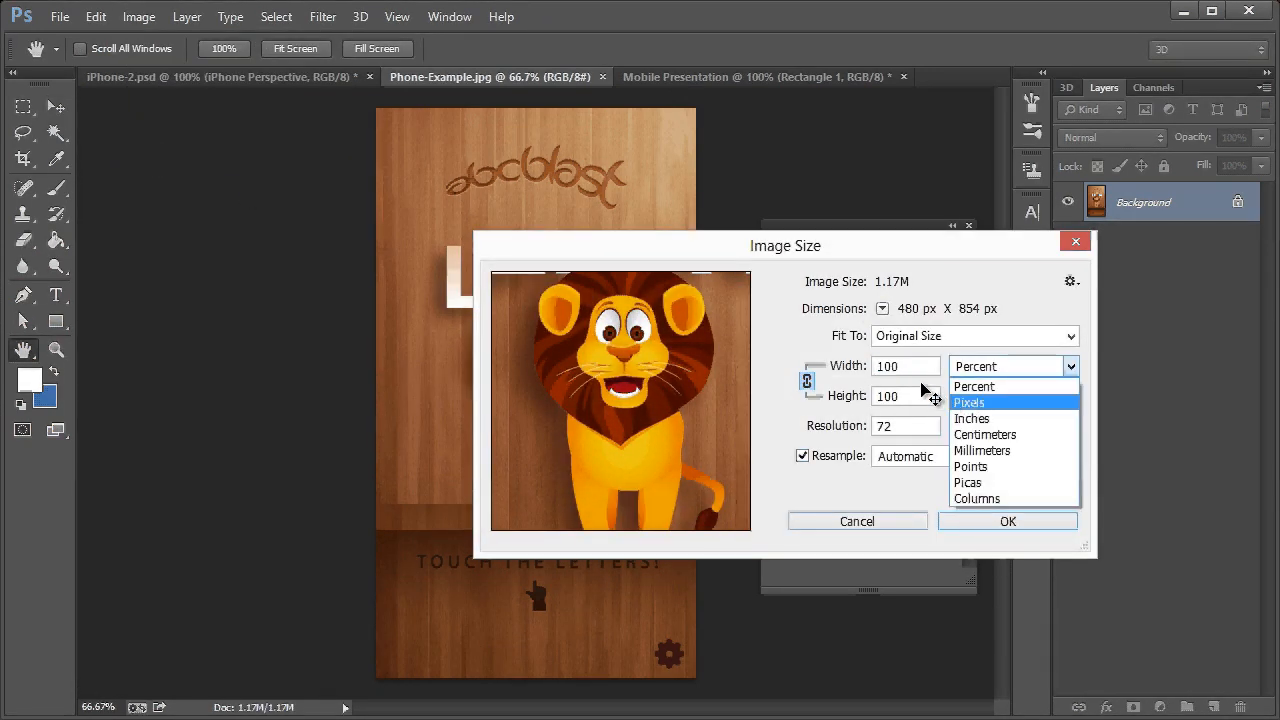
pyautogui.click(970, 402)
pyautogui.click(900, 367)
pyautogui.hotkey('ctrl', 'a')
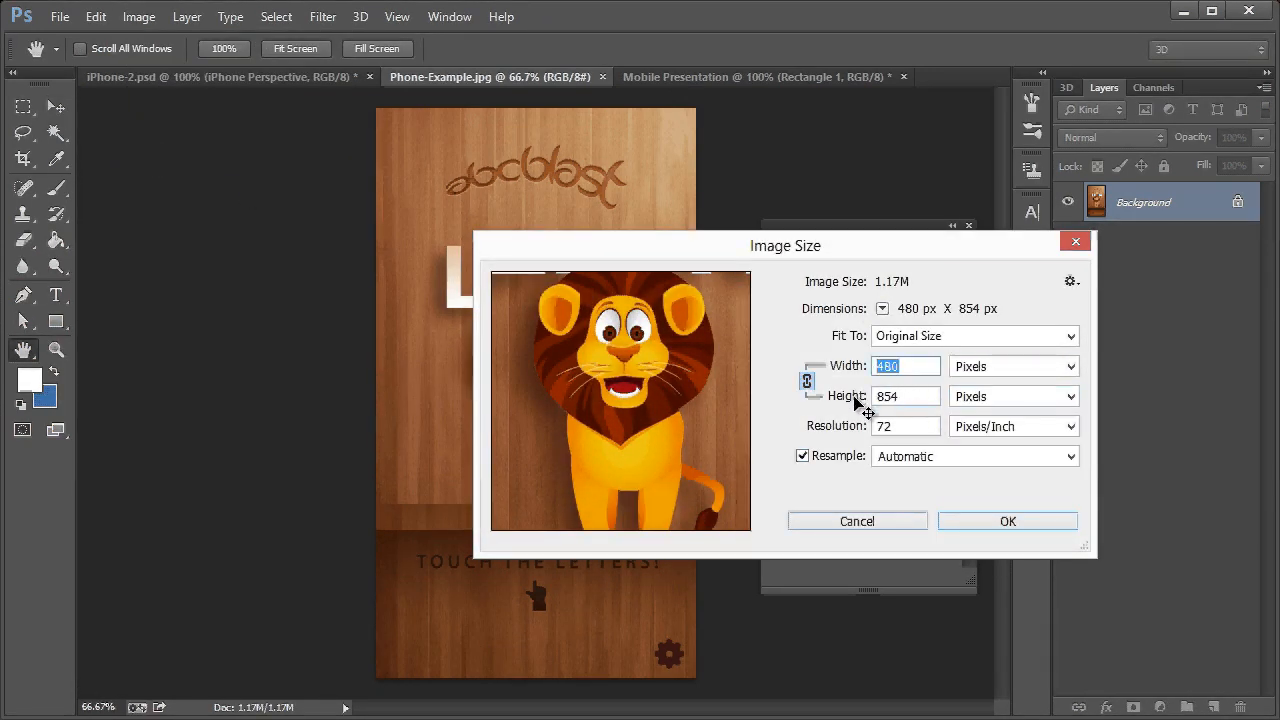
pyautogui.press('Tab')
pyautogui.click(858, 521)
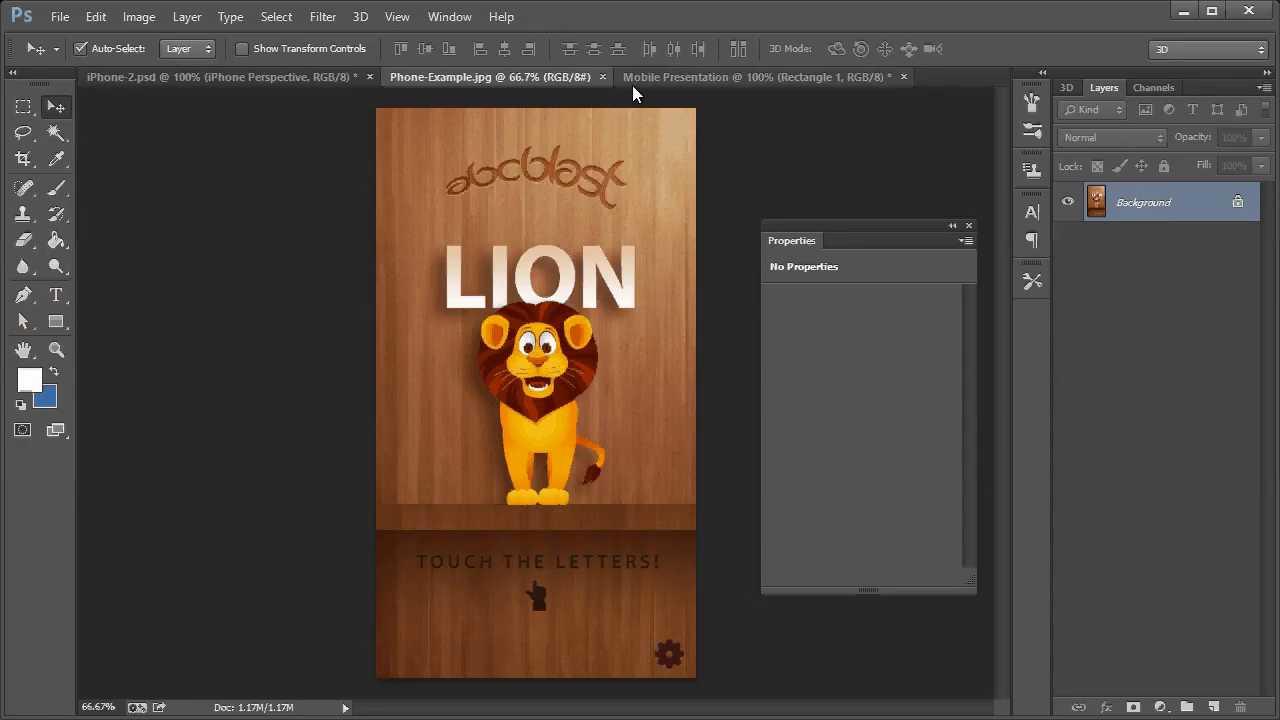
# Close iPhone-2.psd without saving, and copy the entire Phone-Example.jpg image before closing its file
pyautogui.click(370, 77)
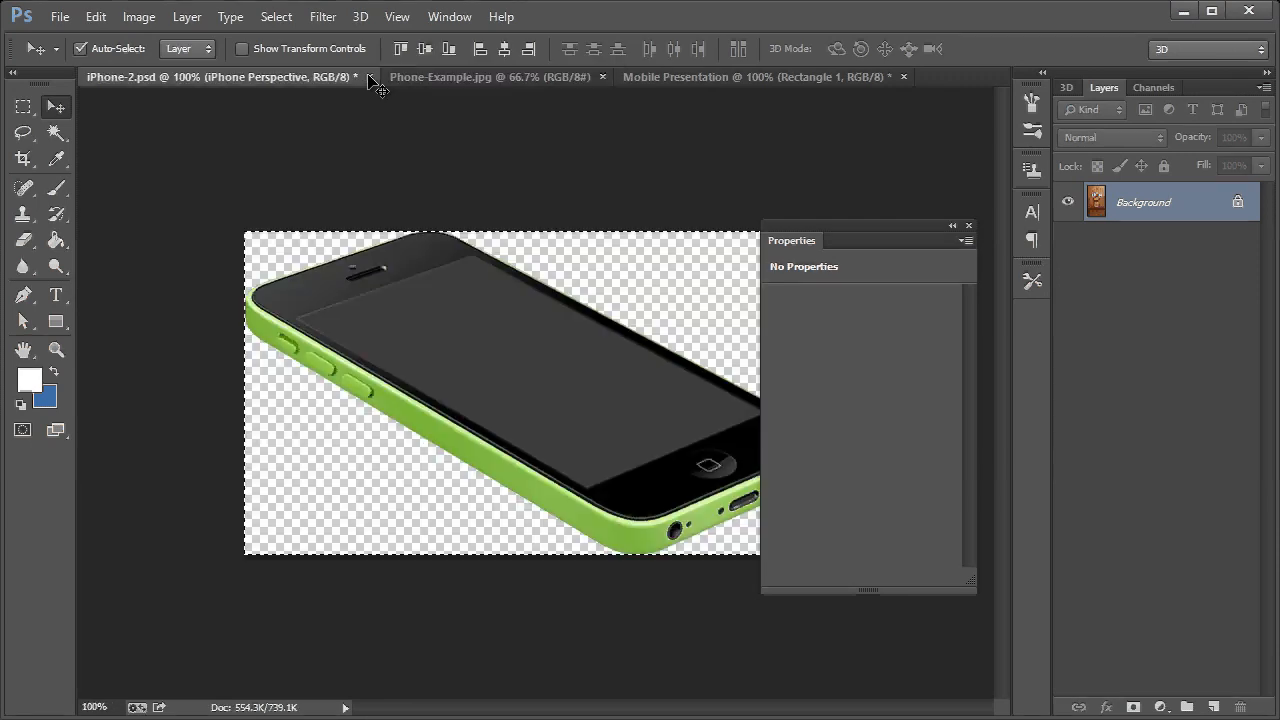
pyautogui.click(607, 164)
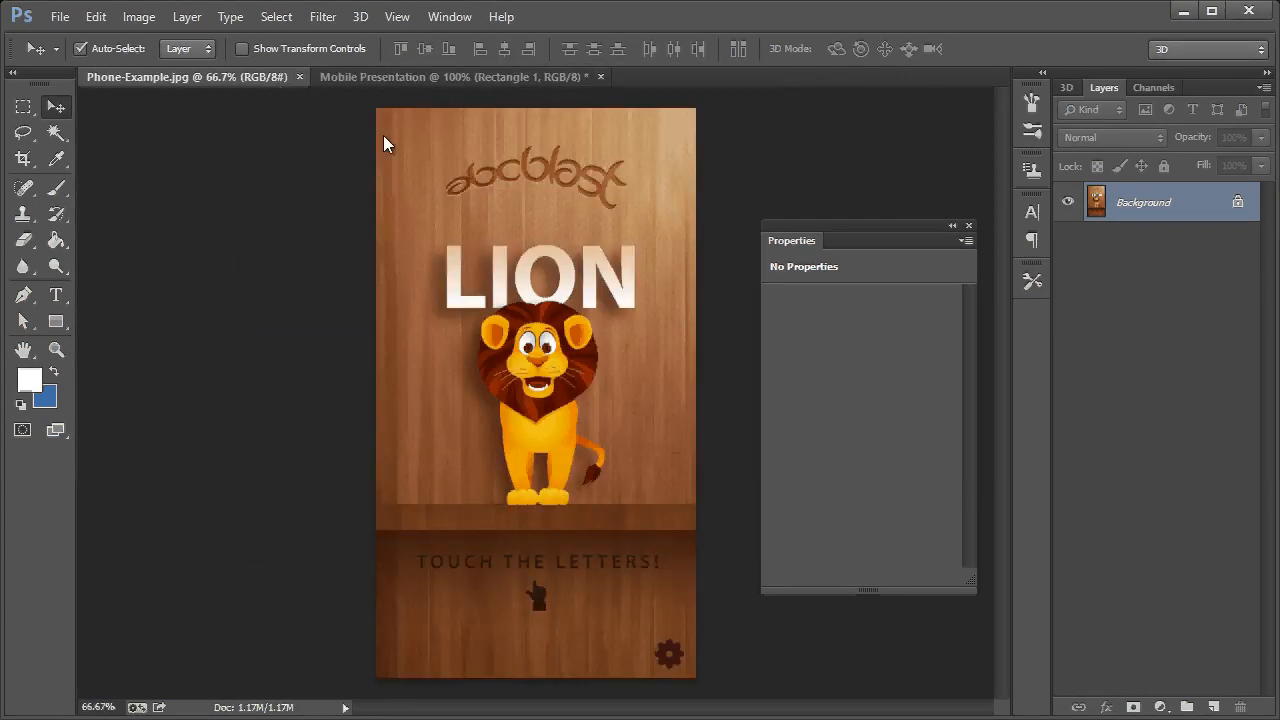
pyautogui.hotkey('ctrl', 'a')
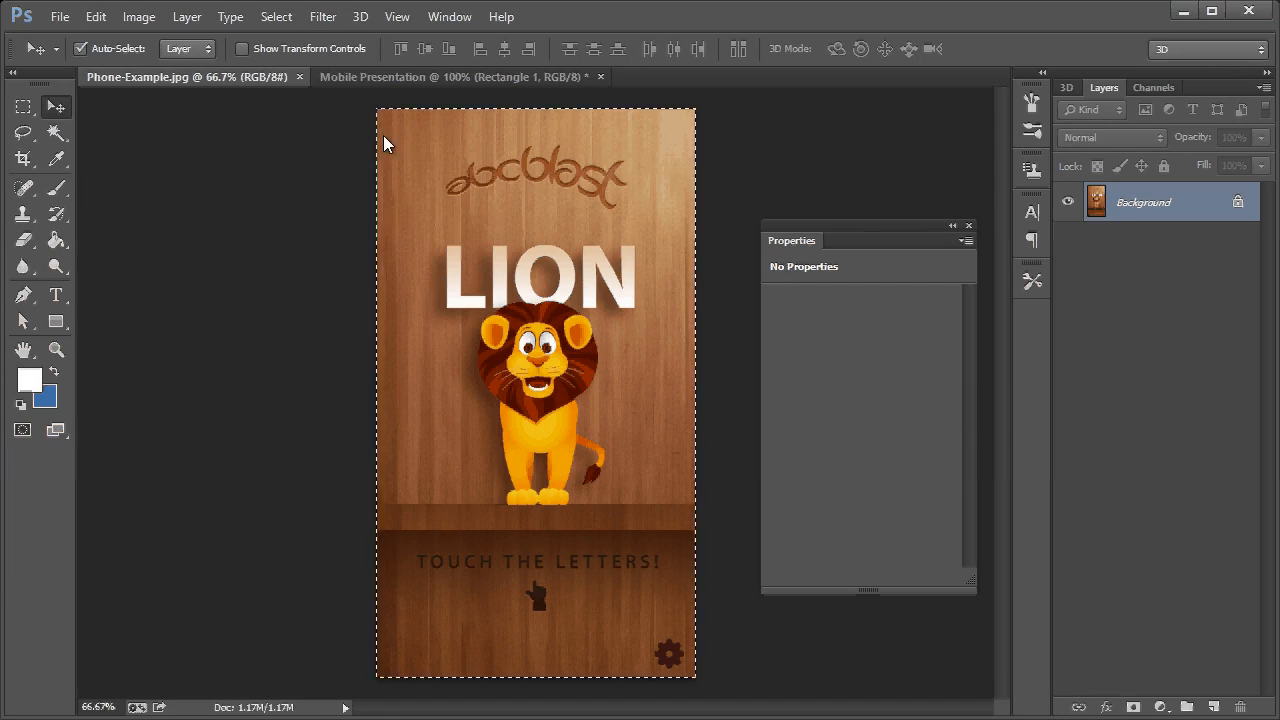
pyautogui.click(299, 77)
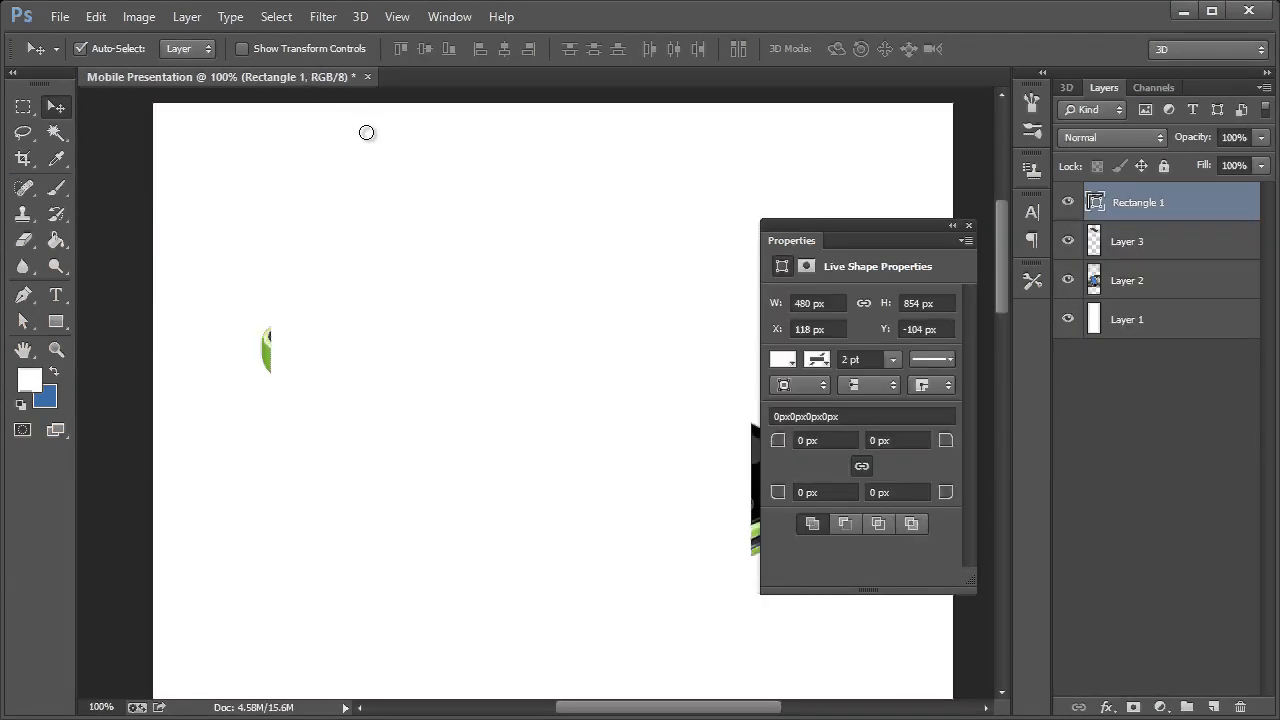
# Recolour the rectangle light grey and move it down so it sits over the middle of the green phone
pyautogui.doubleClick(1096, 202)
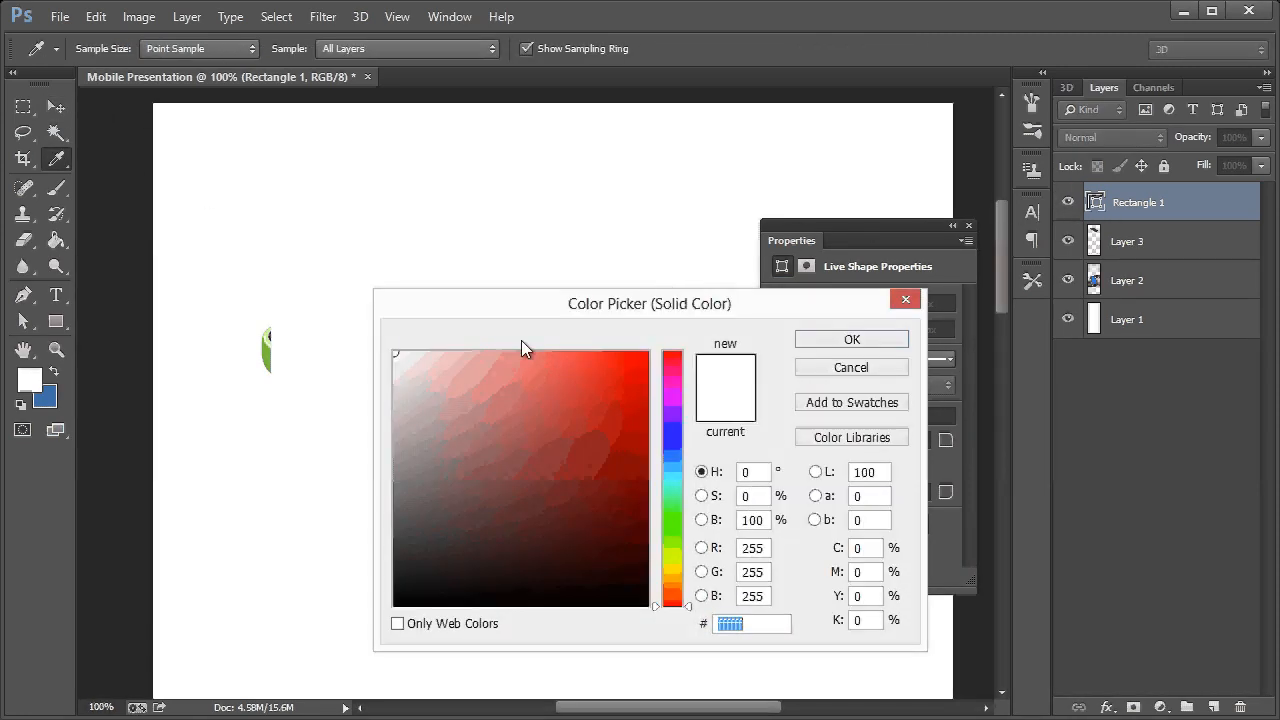
pyautogui.click(393, 374)
pyautogui.click(851, 339)
pyautogui.press('v')
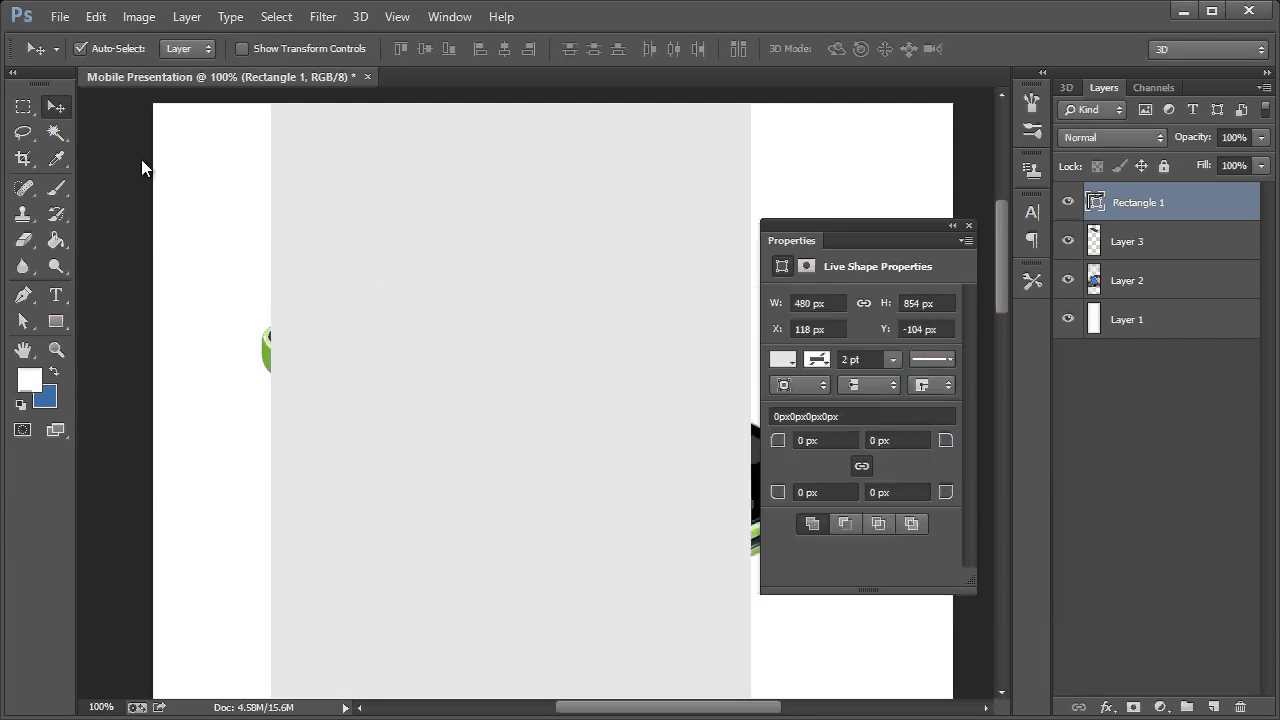
pyautogui.moveTo(471, 234); pyautogui.dragTo(522, 381)
pyautogui.click(968, 227)
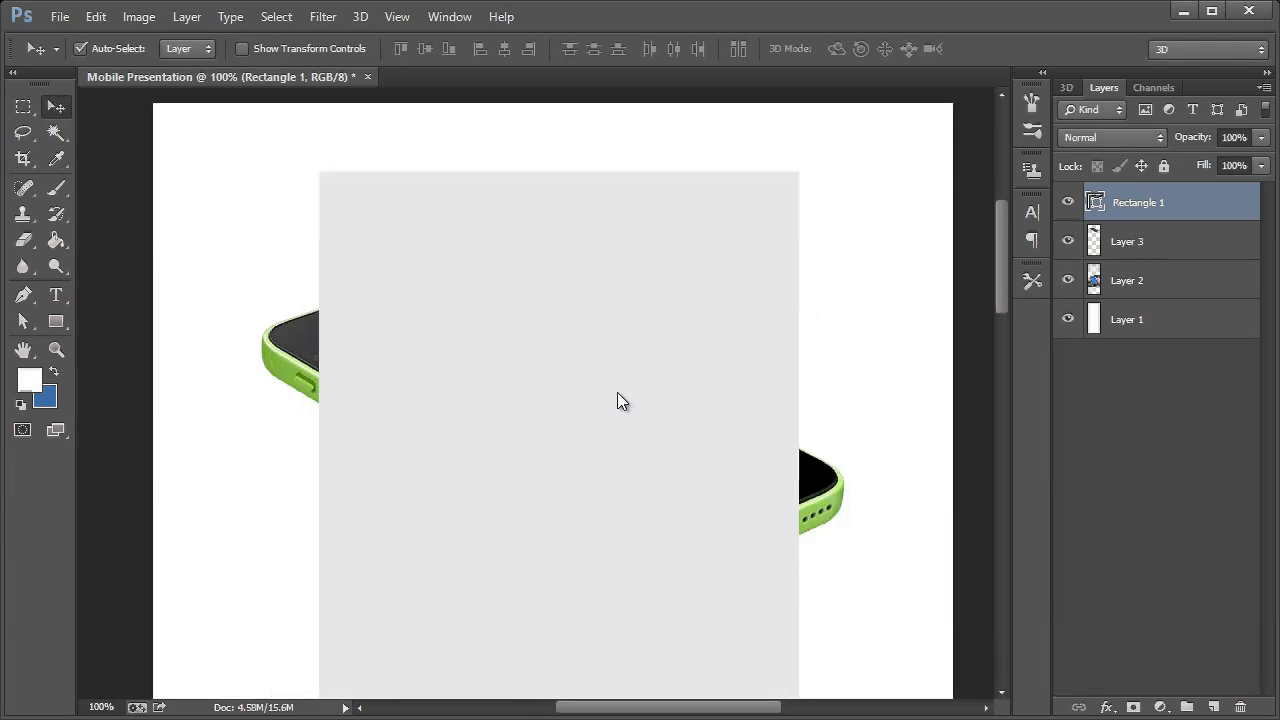
# Convert the Rectangle 1 layer to a smart object
pyautogui.scroll(-1, 614, 393)
pyautogui.rightClick(1122, 203)
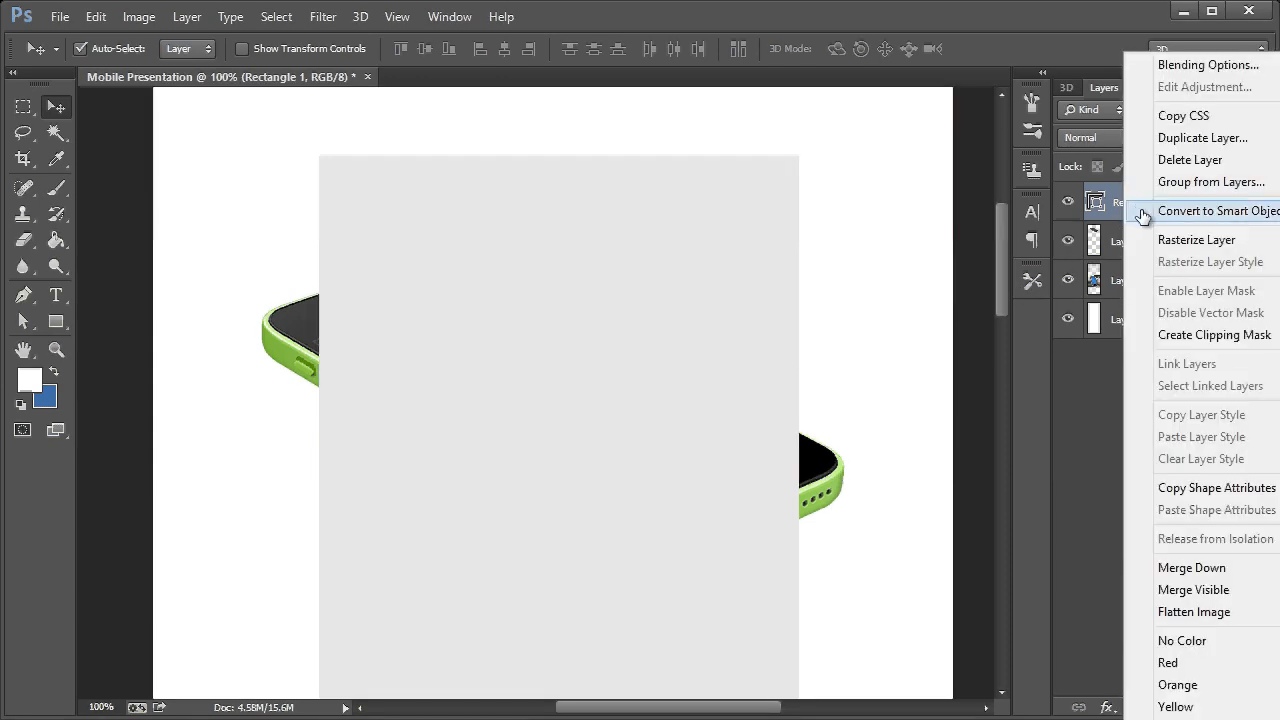
pyautogui.click(1151, 214)
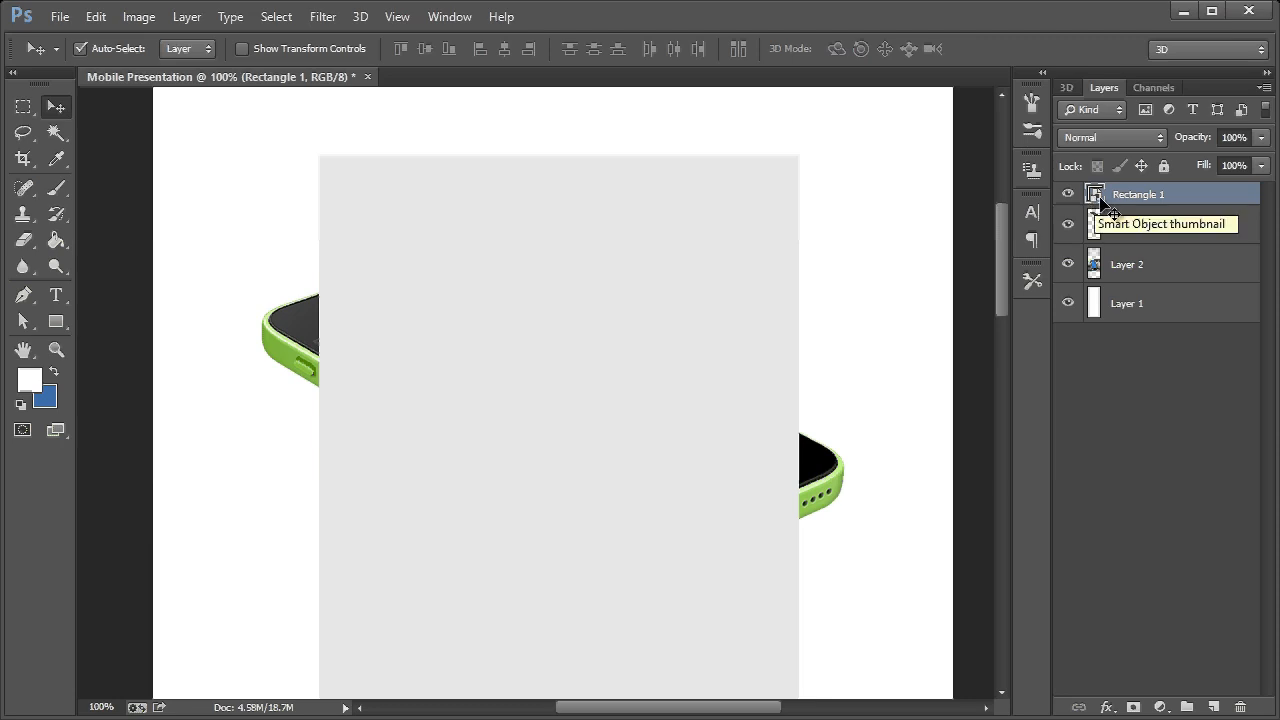
# Paste the copied app screenshot into the Rectangle 1 smart object's contents, save them, and return to the Mobile Presentation document
pyautogui.doubleClick(1099, 198)
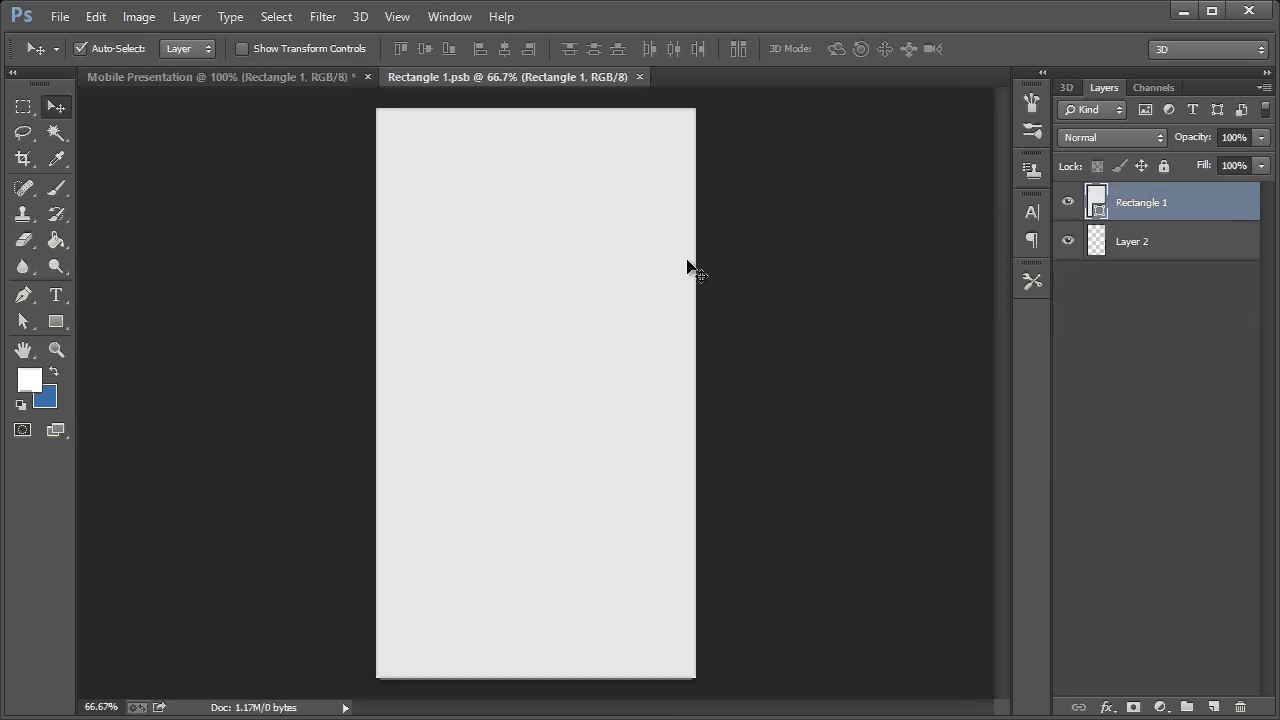
pyautogui.hotkey('ctrl', 'v')
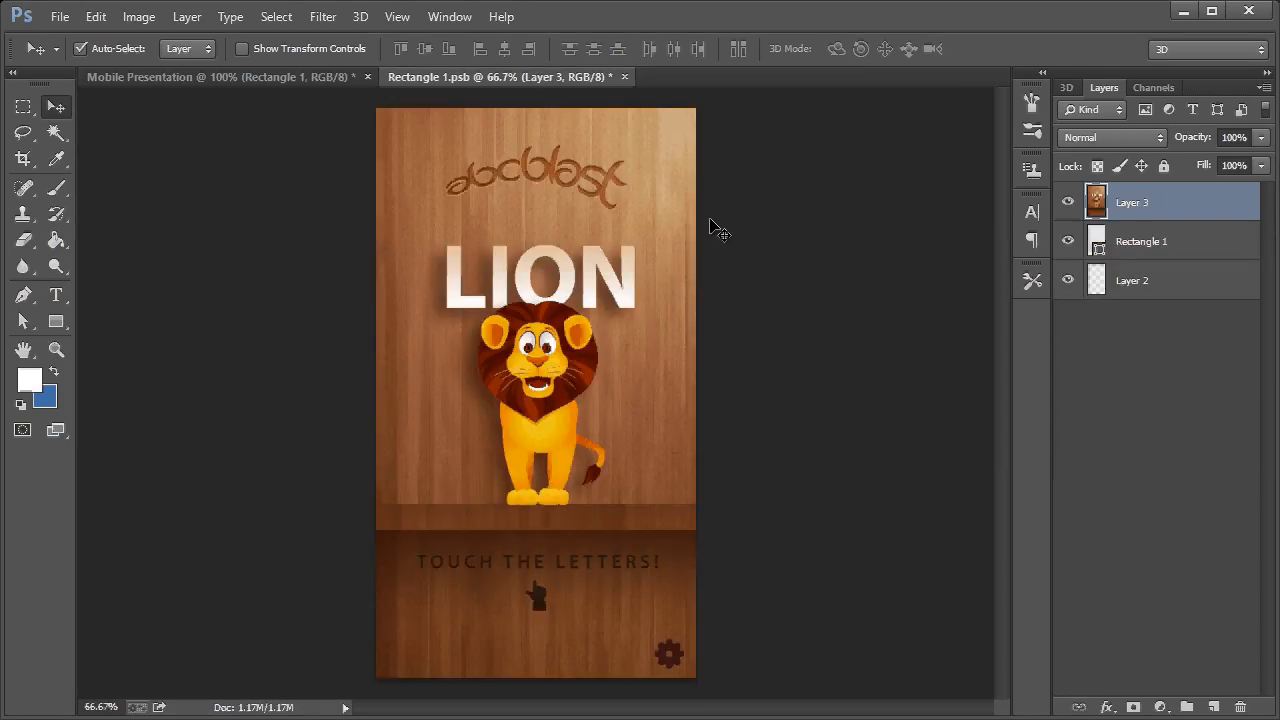
pyautogui.hotkey('ctrl', 's')
pyautogui.click(306, 78)
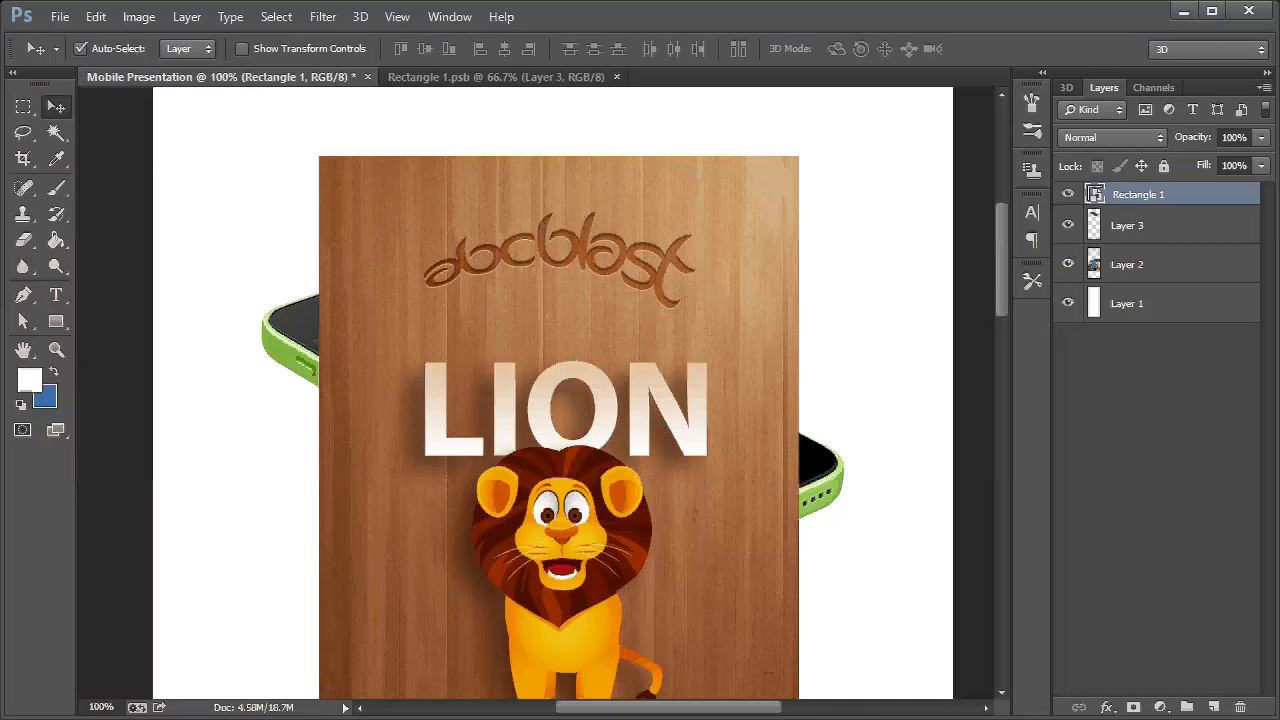
# Distort the Rectangle 1 smart object so its two upper corners meet the upper corners of the green phone's screen
pyautogui.click(95, 18)
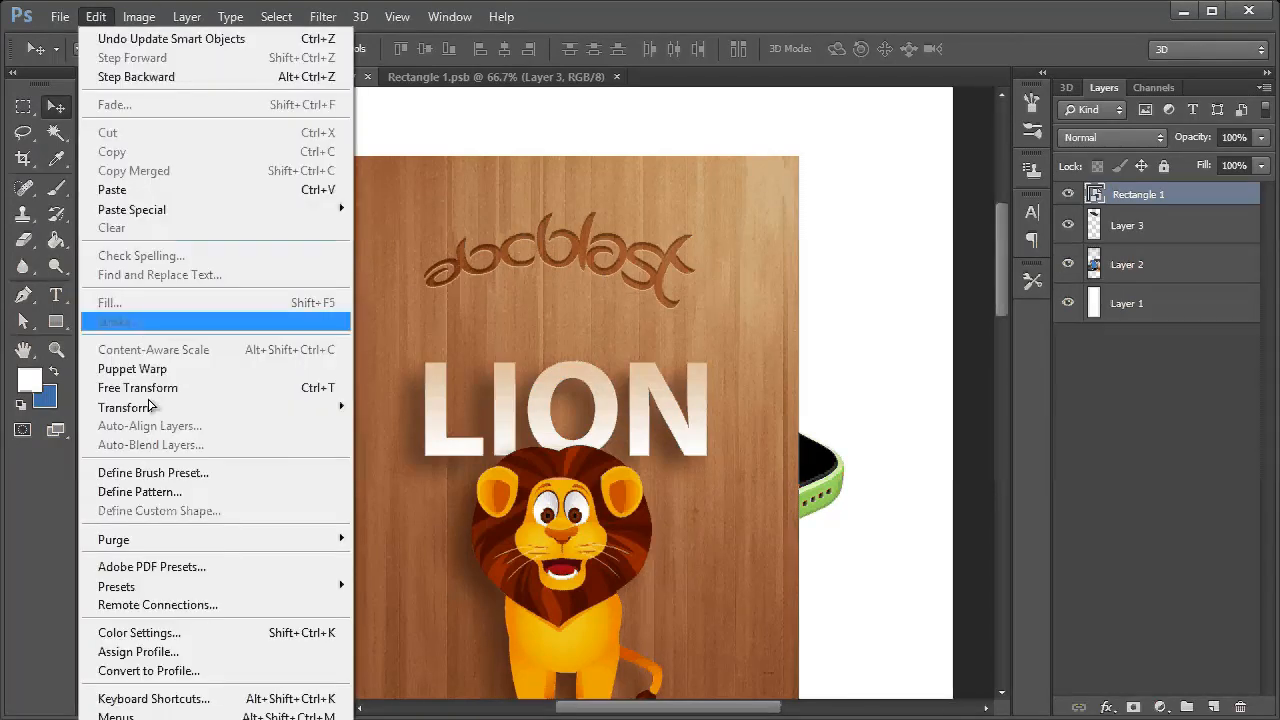
pyautogui.moveTo(200, 407)
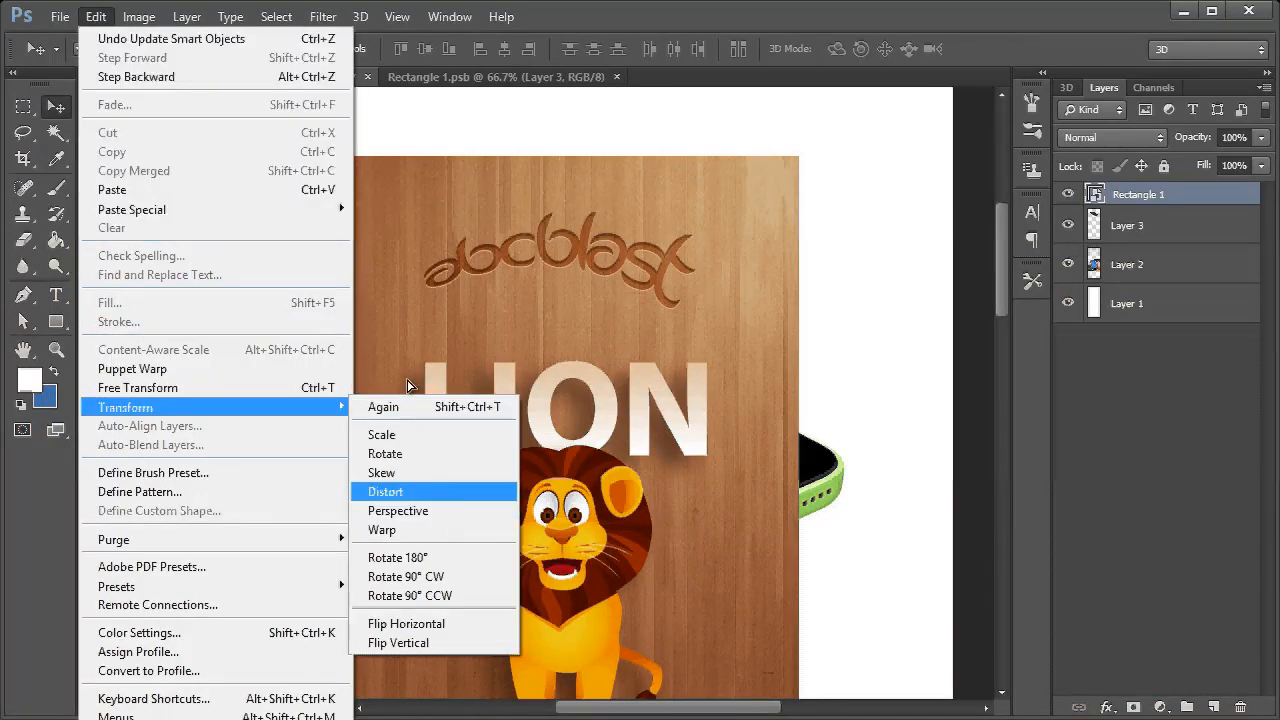
pyautogui.click(400, 487)
pyautogui.moveTo(340, 233); pyautogui.dragTo(316, 343)
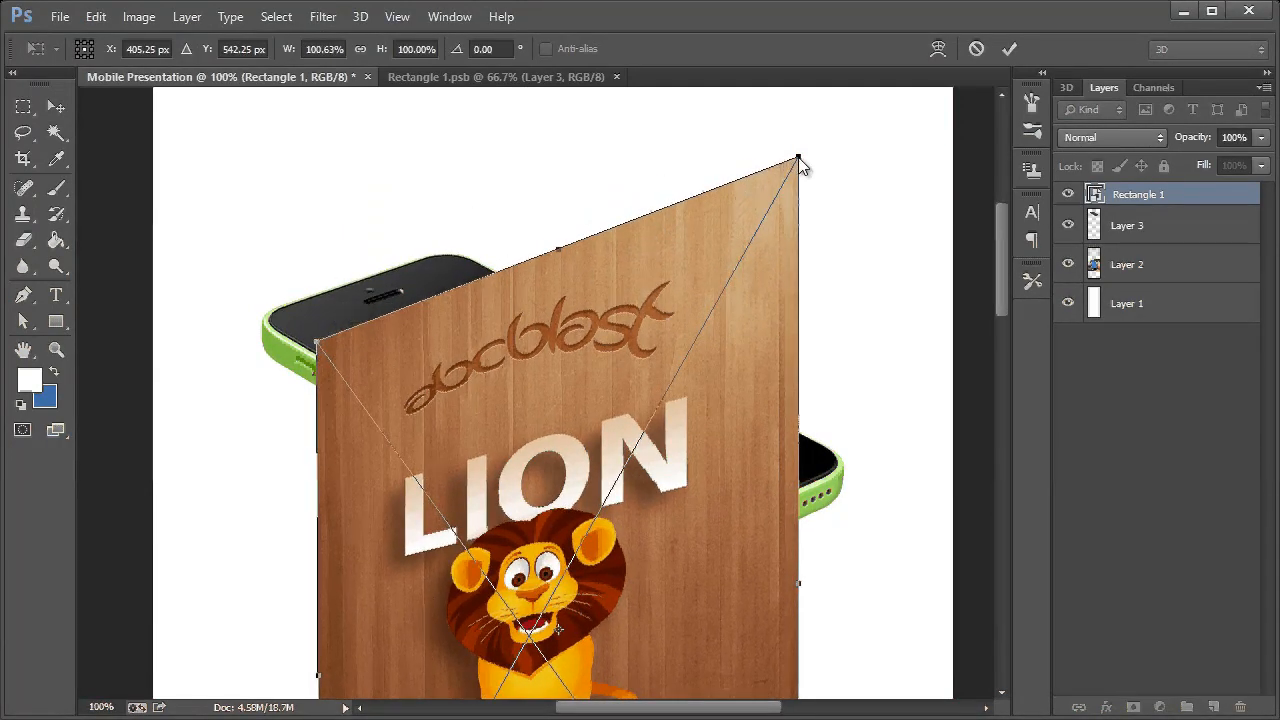
pyautogui.moveTo(798, 157); pyautogui.dragTo(488, 280)
# Distort the Rectangle 1 smart object so its two lower corners meet the lower corners of the green phone's screen, and apply the transformation
pyautogui.scroll(-10, 645, 355)
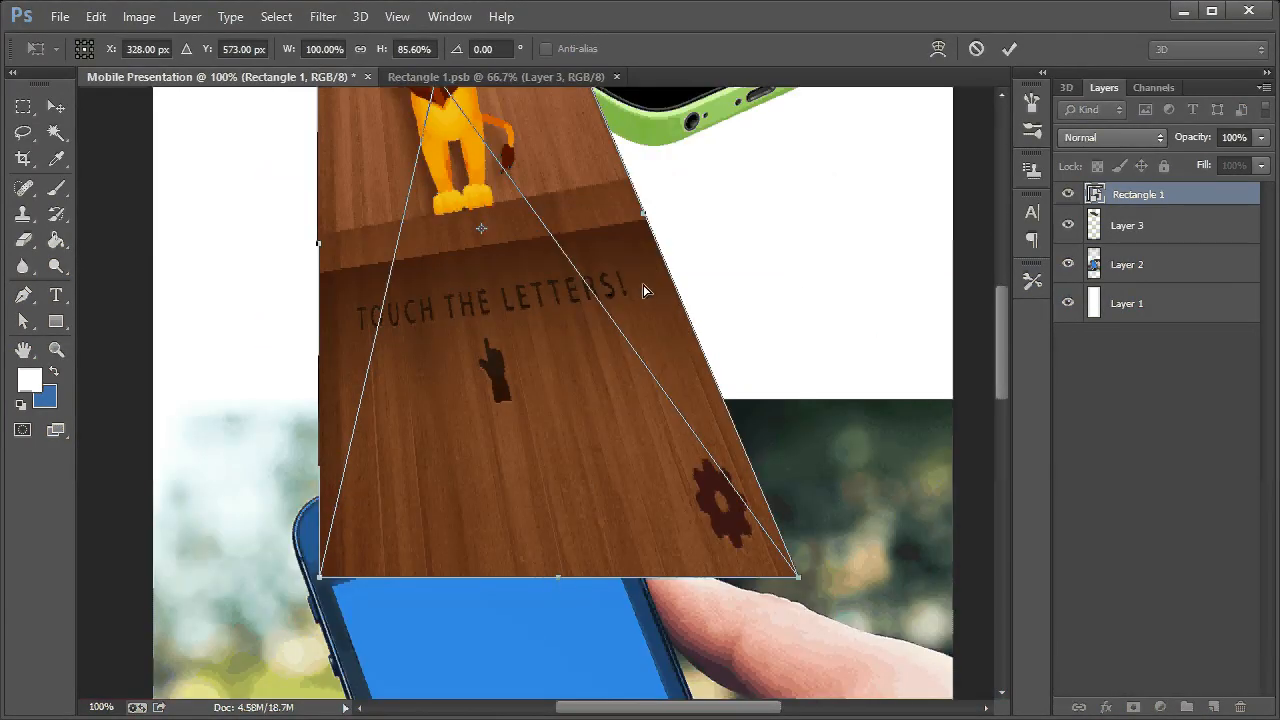
pyautogui.moveTo(558, 577); pyautogui.dragTo(690, 171)
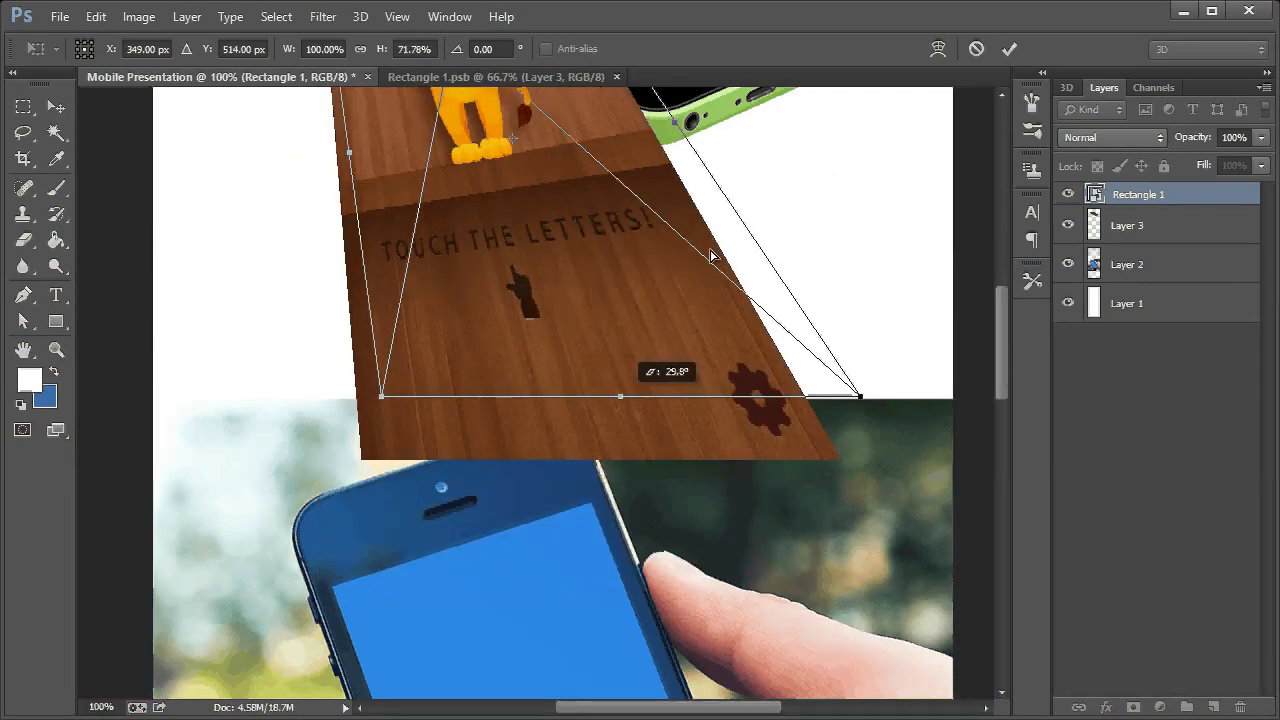
pyautogui.scroll(6, 710, 258)
pyautogui.moveTo(690, 456); pyautogui.dragTo(665, 404)
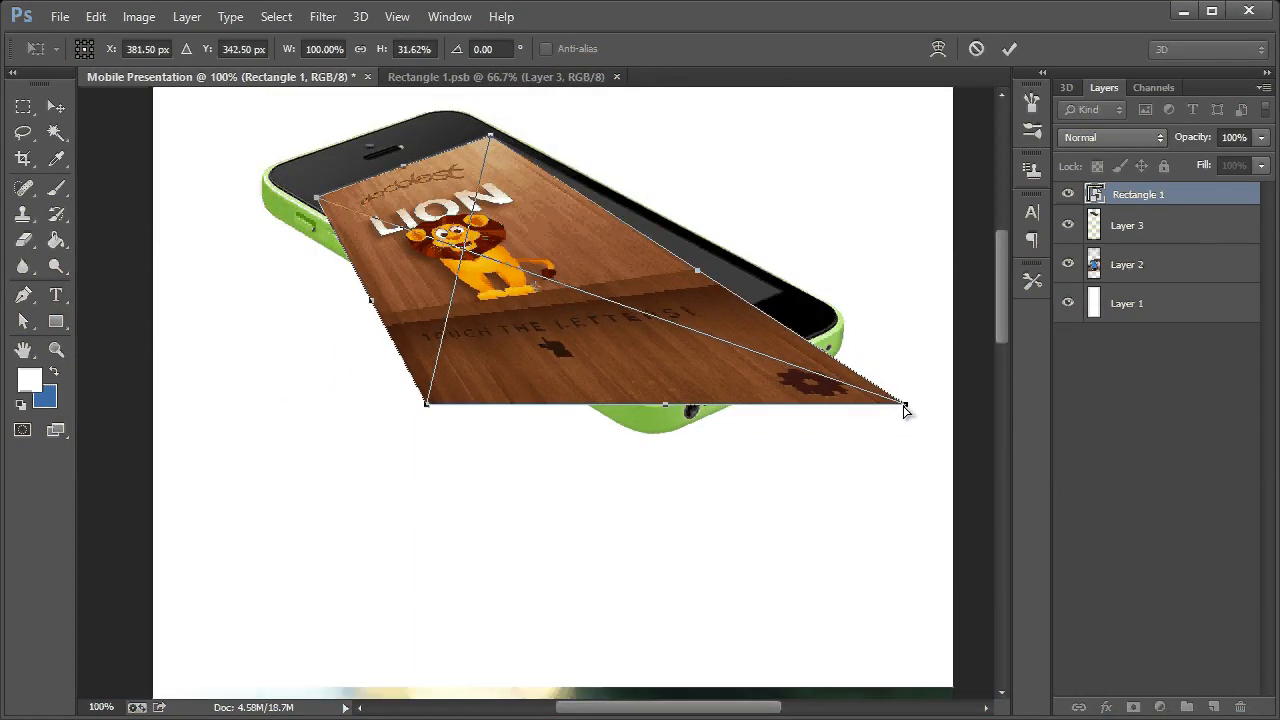
pyautogui.moveTo(800, 309); pyautogui.dragTo(782, 291)
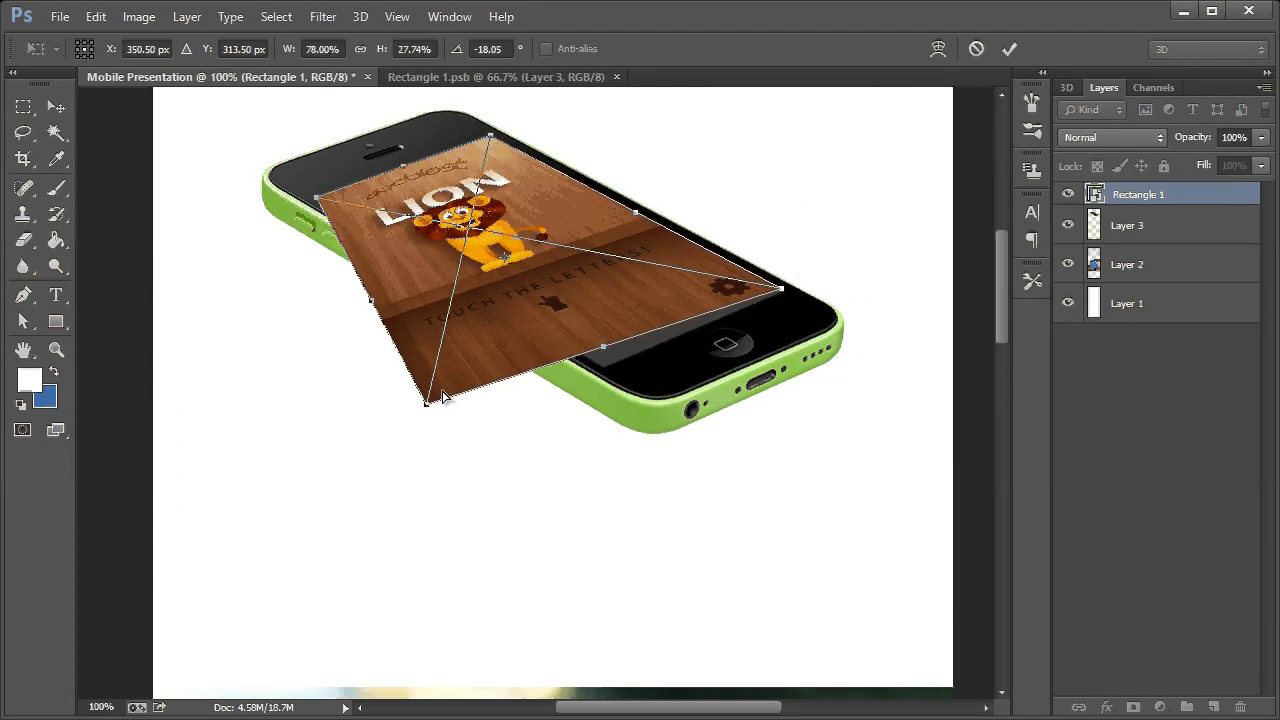
pyautogui.moveTo(427, 403); pyautogui.dragTo(609, 367)
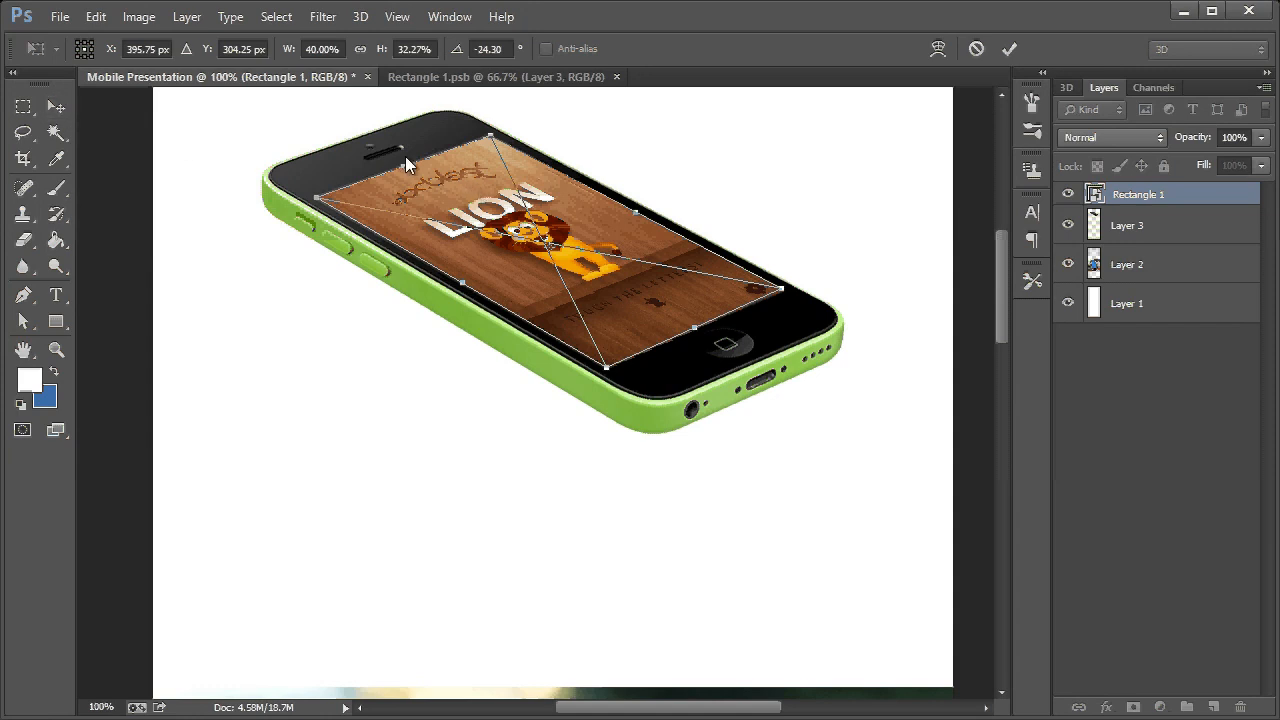
pyautogui.click(54, 106)
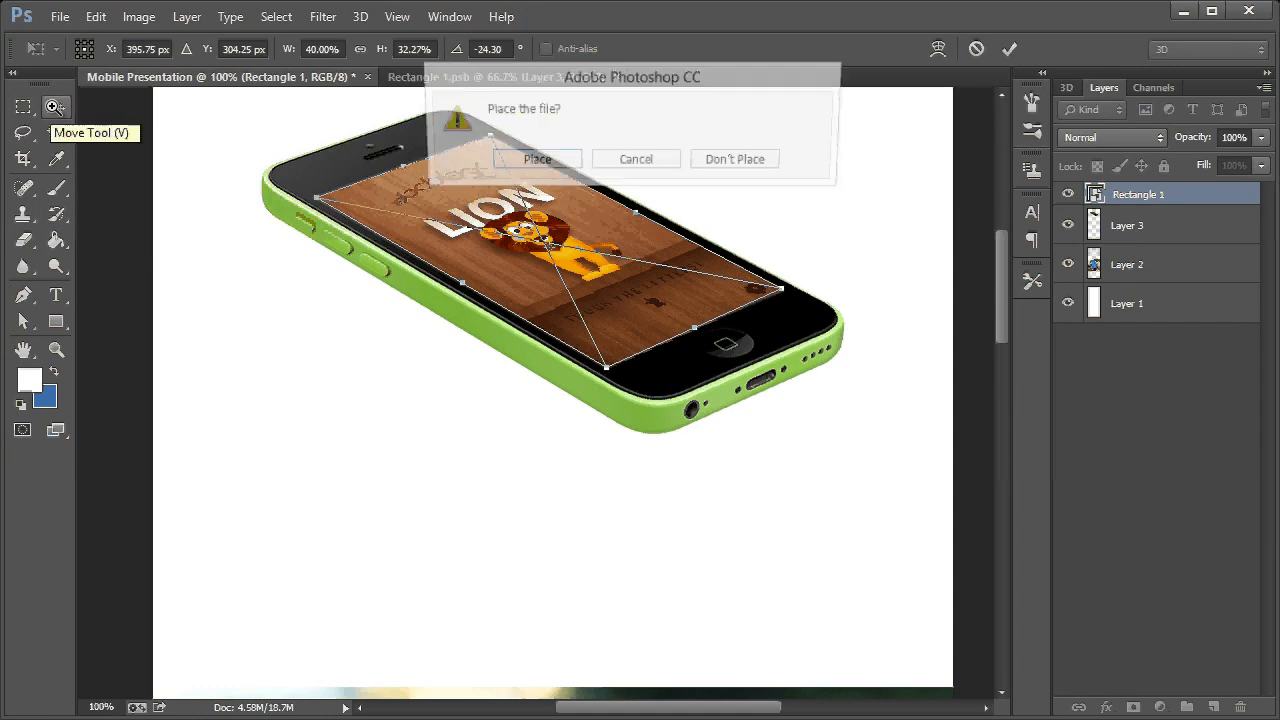
pyautogui.click(524, 161)
# Start another distortion of Rectangle 1 at close zoom and fit its upper-left corner exactly to the green phone's screen corner
pyautogui.click(56, 349)
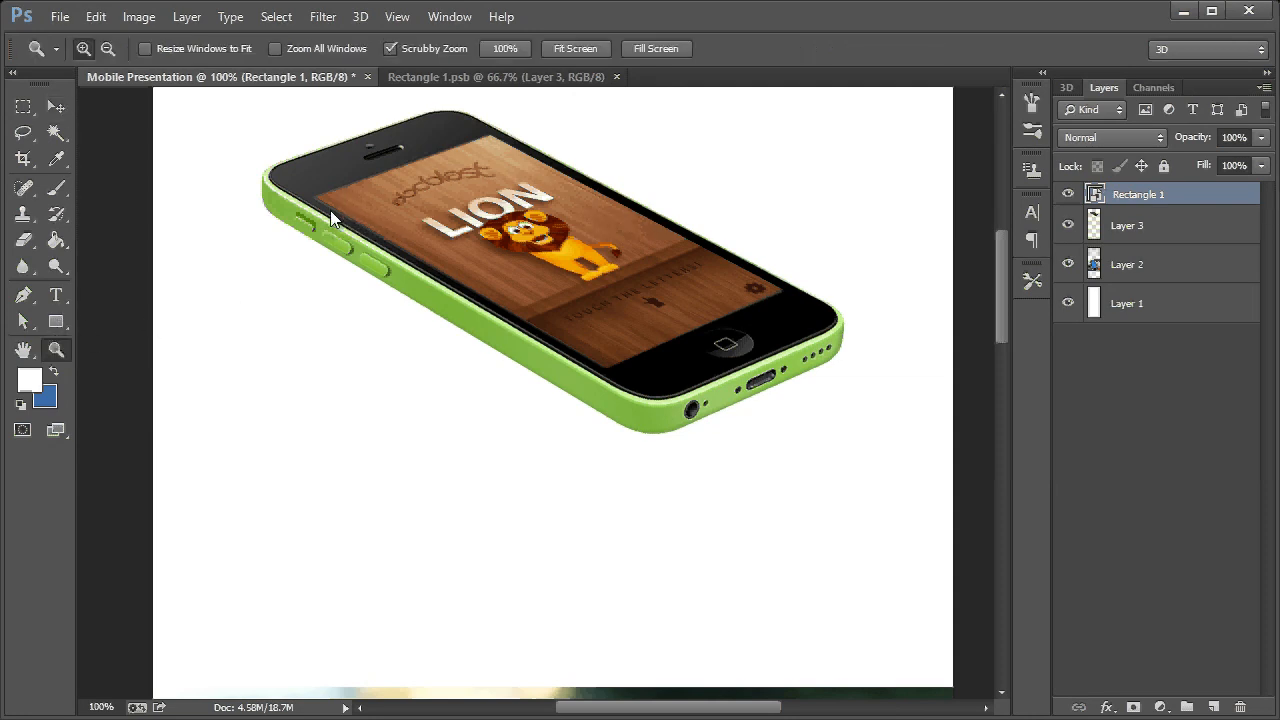
pyautogui.moveTo(311, 195); pyautogui.dragTo(458, 263)
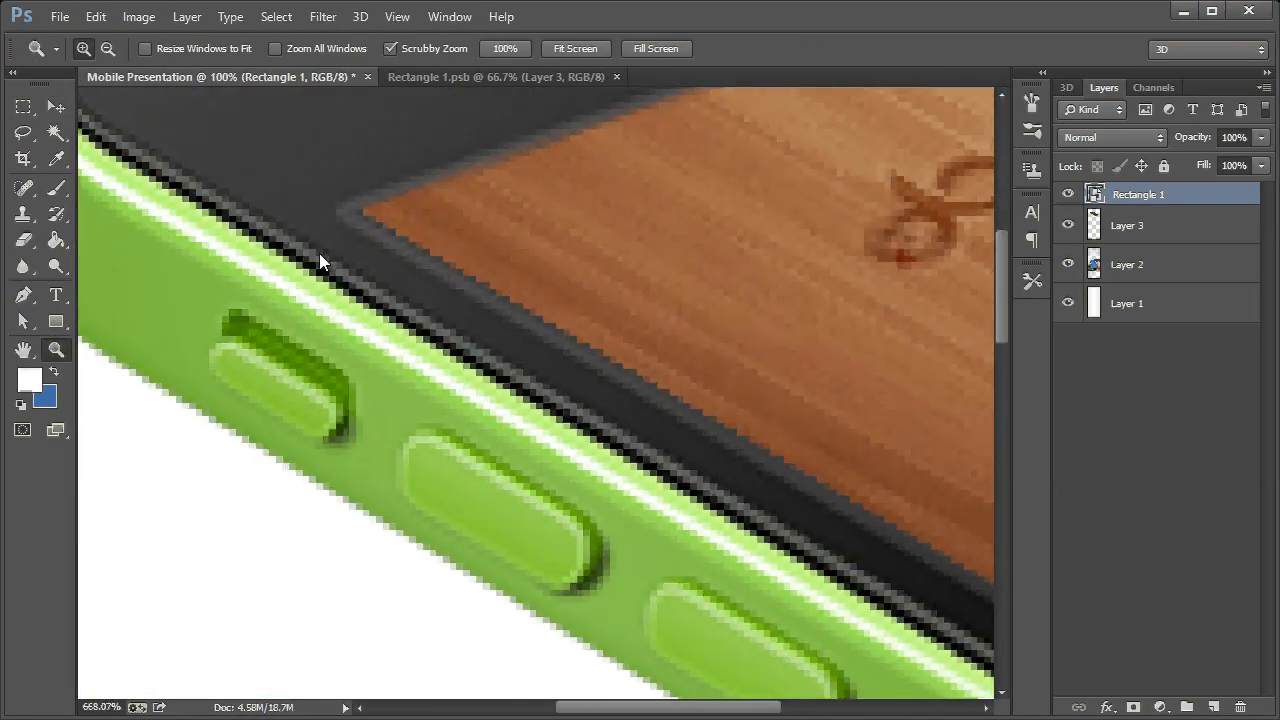
pyautogui.scroll(2, 310, 258)
pyautogui.scroll(1, 304, 256)
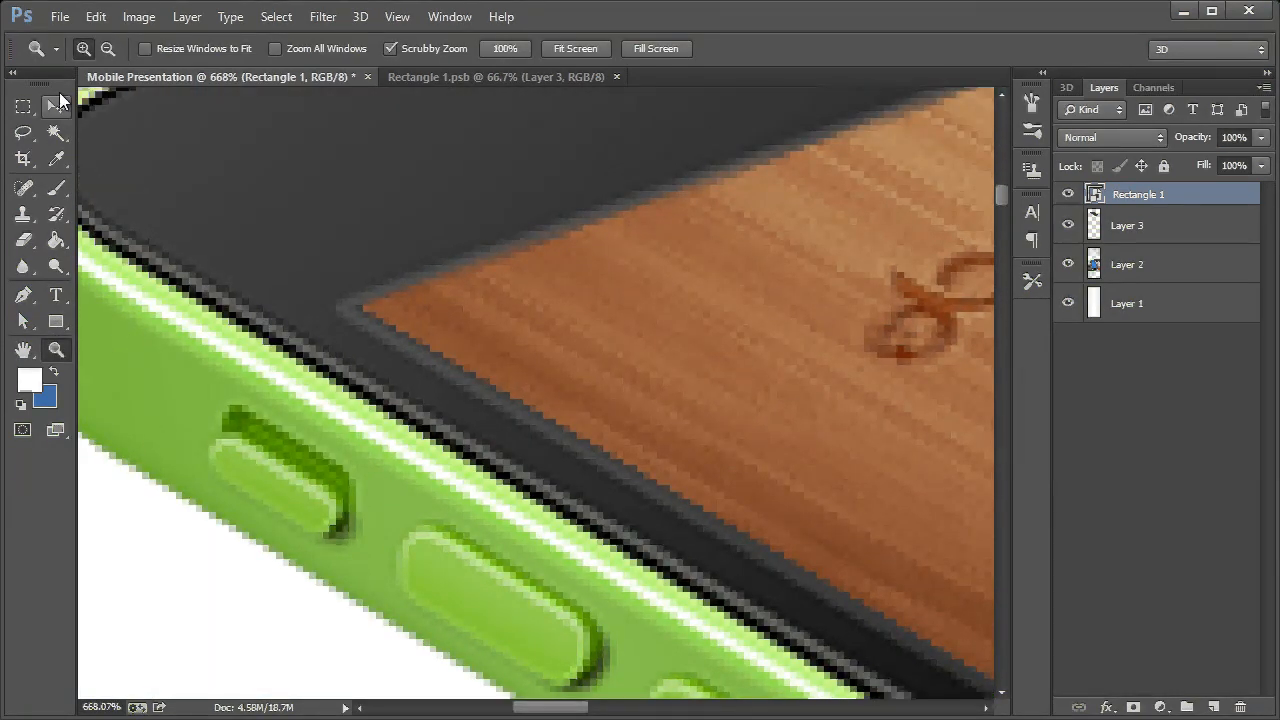
pyautogui.click(55, 106)
pyautogui.click(60, 16)
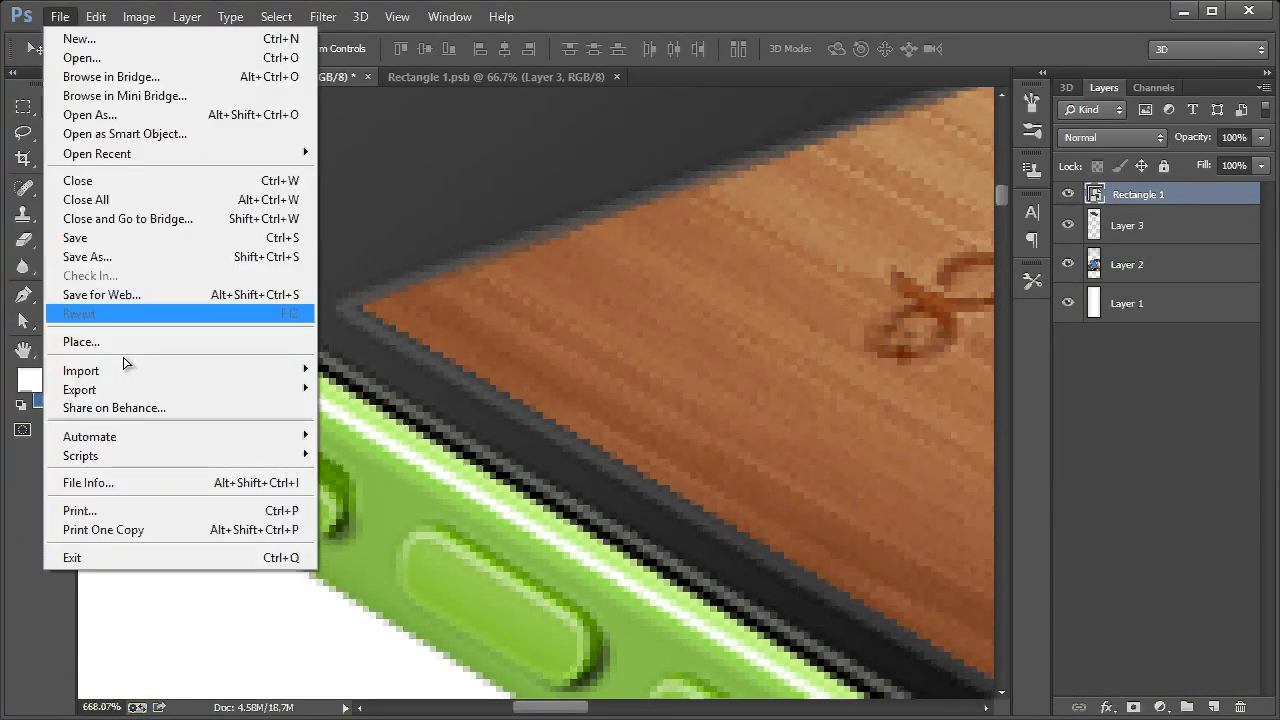
pyautogui.moveTo(100, 20)
pyautogui.moveTo(147, 408)
pyautogui.press('Return')
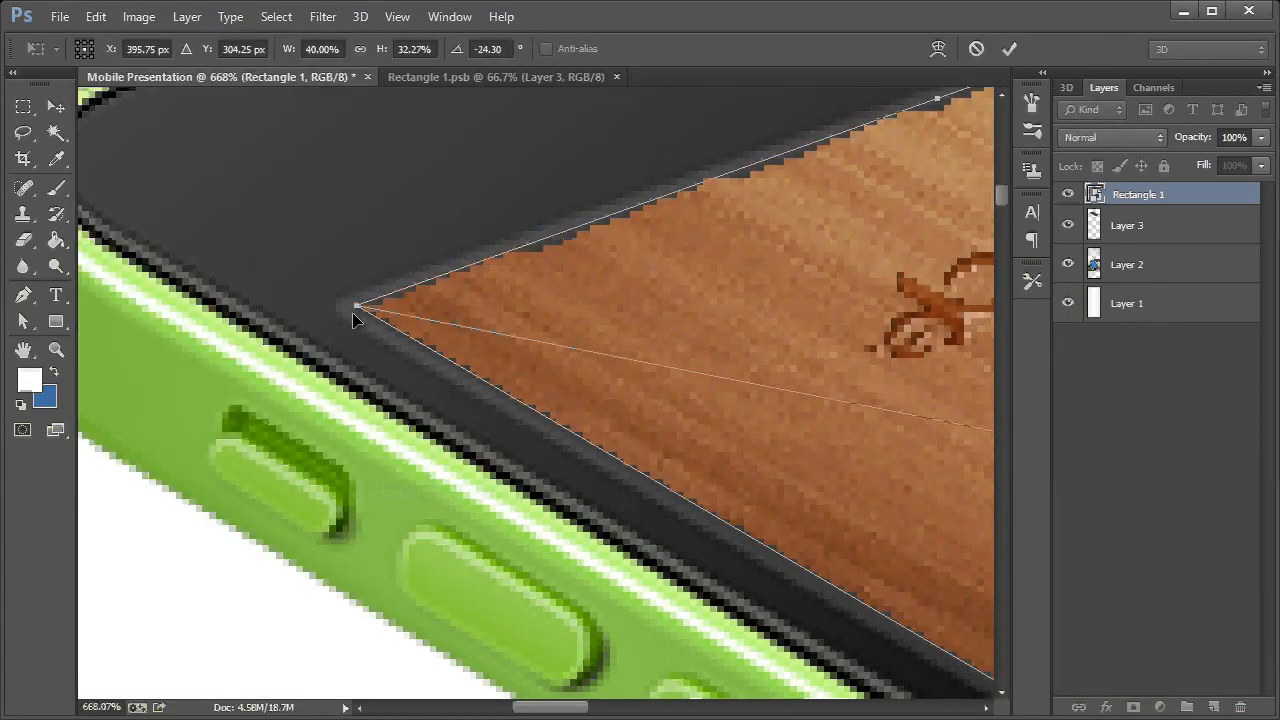
pyautogui.moveTo(343, 303); pyautogui.dragTo(330, 305)
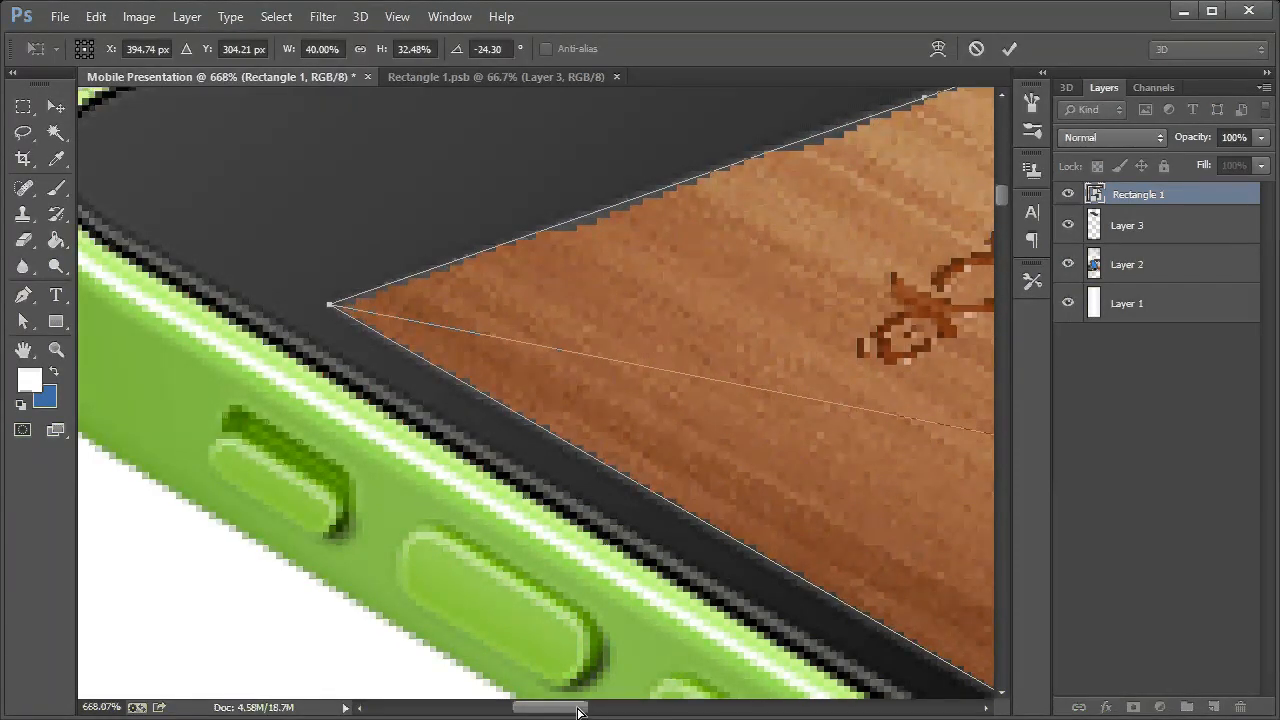
# Fine-tune the upper-right corner of Rectangle 1 so it lines up with the green phone's screen edge
pyautogui.moveTo(615, 705); pyautogui.dragTo(665, 700)
pyautogui.scroll(5, 690, 350)
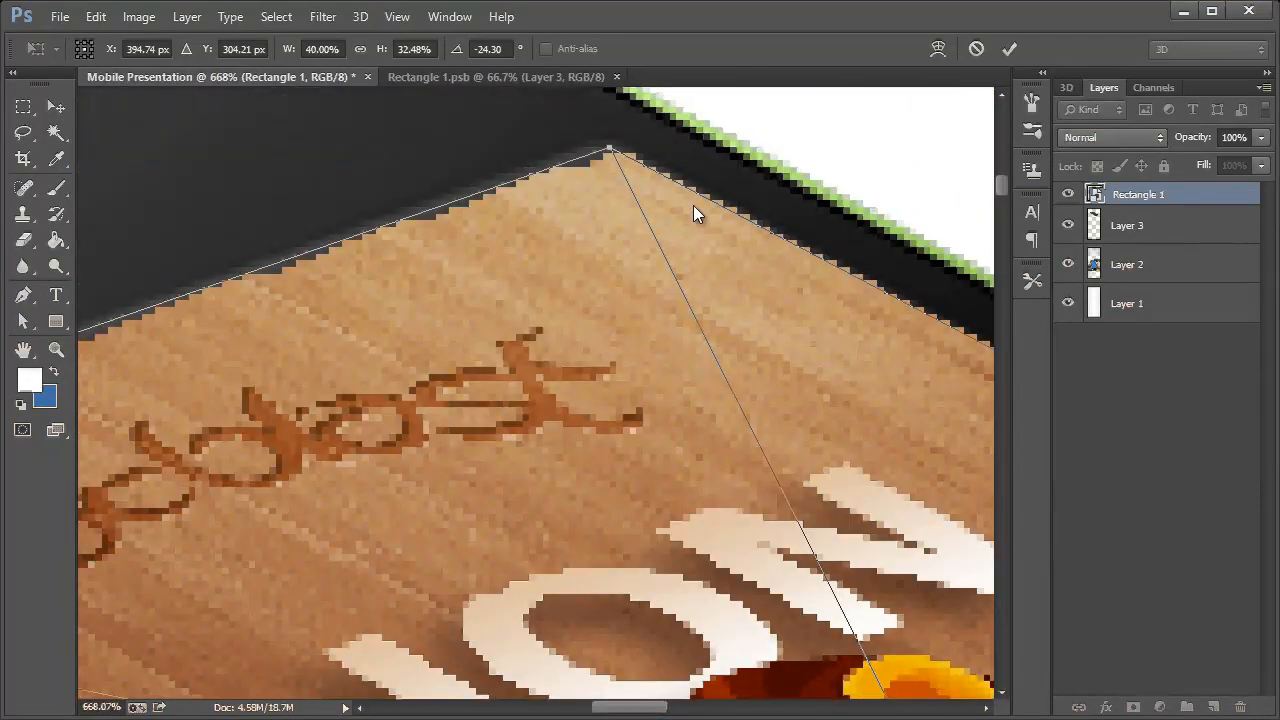
pyautogui.scroll(-1, 655, 239)
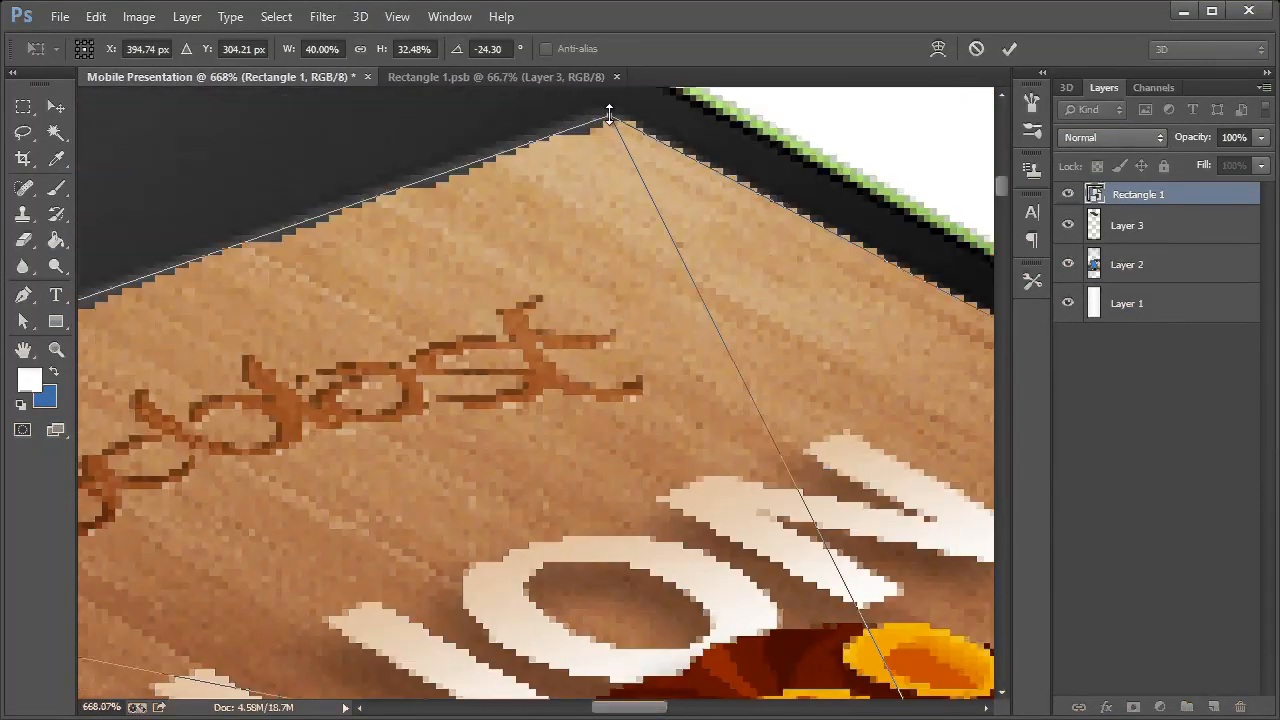
pyautogui.moveTo(601, 113); pyautogui.dragTo(605, 111)
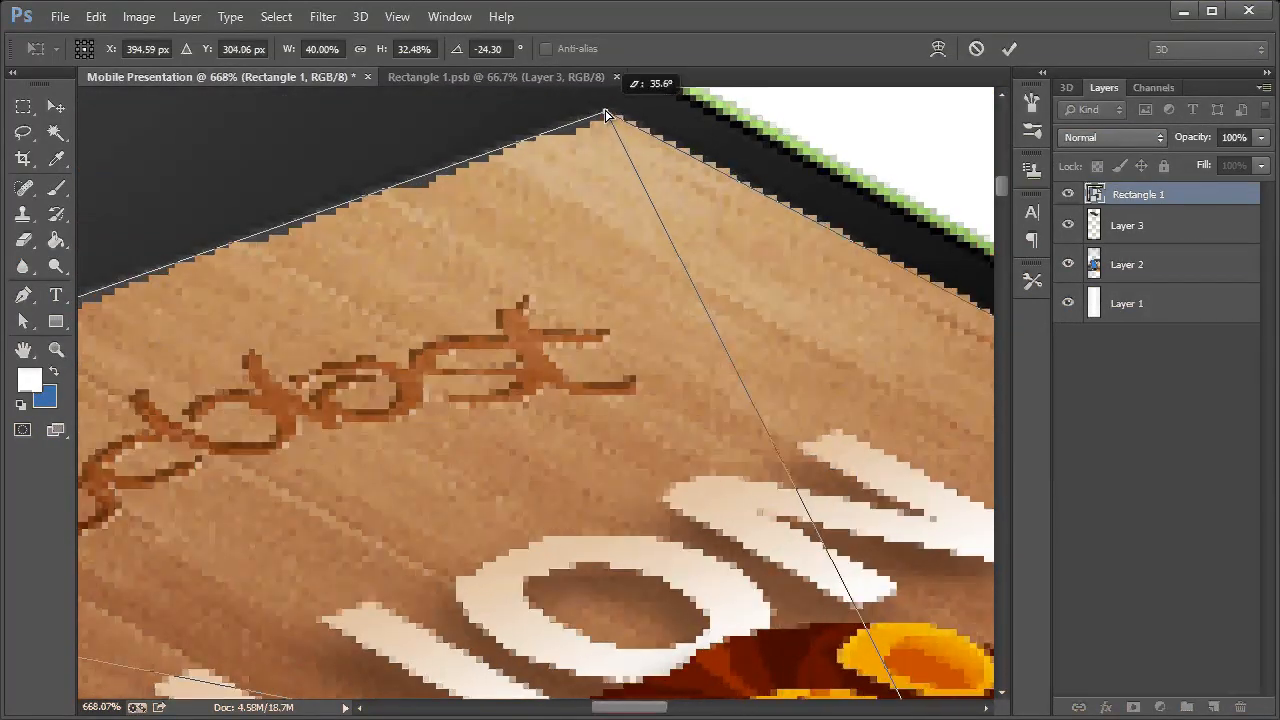
# Fine-tune the lower-left corner of Rectangle 1 so it lines up with the green phone's screen corner
pyautogui.scroll(-10, 735, 540)
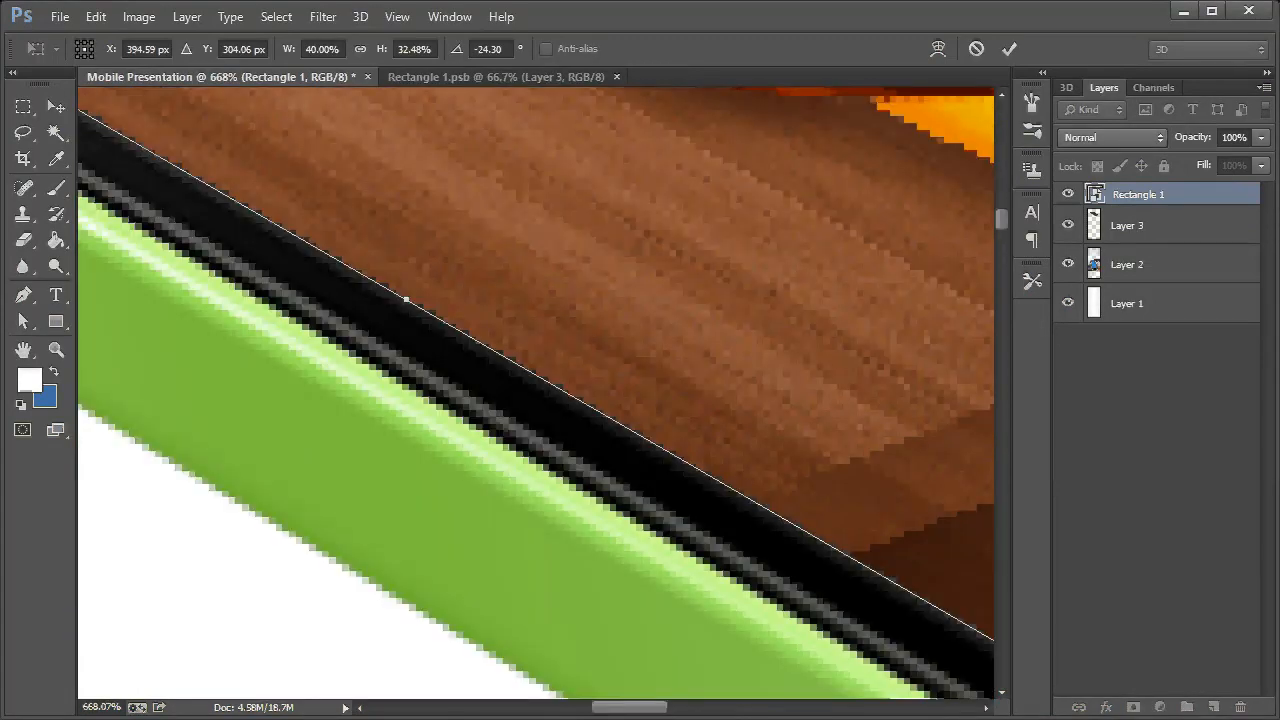
pyautogui.scroll(-2, 735, 540)
pyautogui.moveTo(645, 707); pyautogui.dragTo(706, 707)
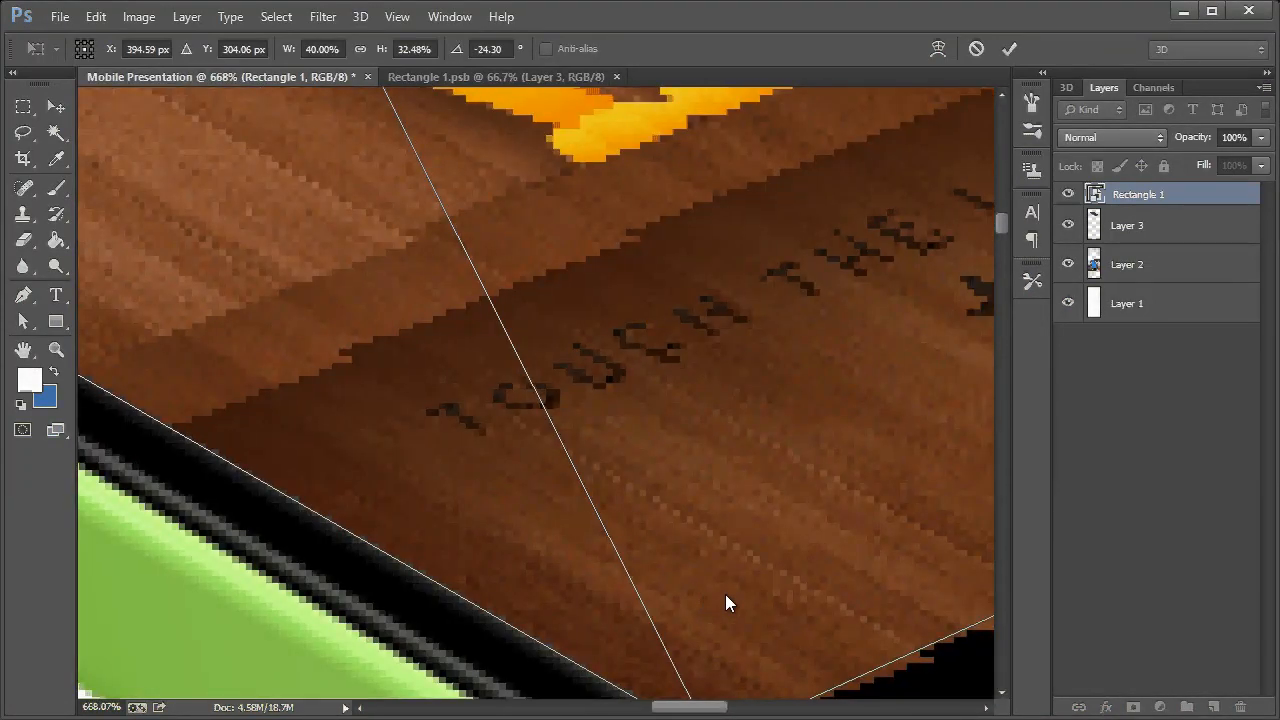
pyautogui.scroll(-1, 755, 697)
pyautogui.hscroll(1, 697, 662)
pyautogui.scroll(-1, 668, 625)
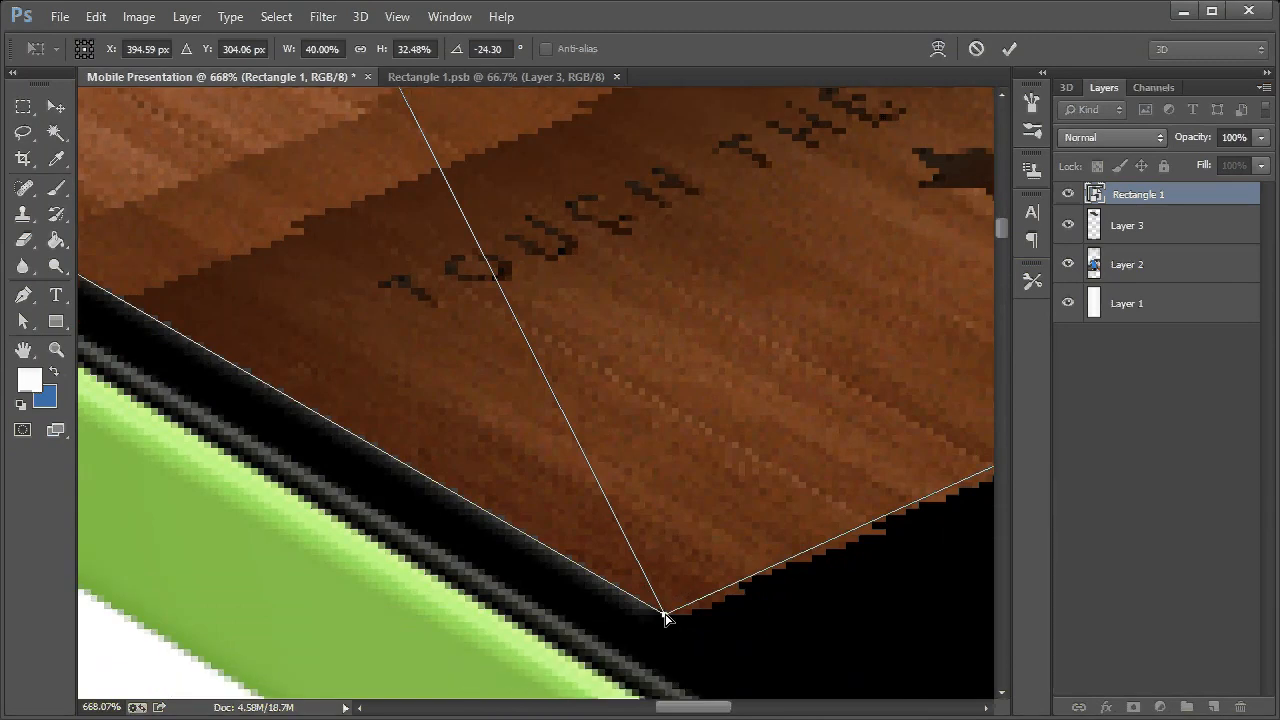
pyautogui.moveTo(638, 562); pyautogui.dragTo(644, 608)
# Fit the lower-right corner of Rectangle 1 to the green phone's screen, apply the distortion and return to 100% zoom
pyautogui.moveTo(671, 711); pyautogui.dragTo(765, 710)
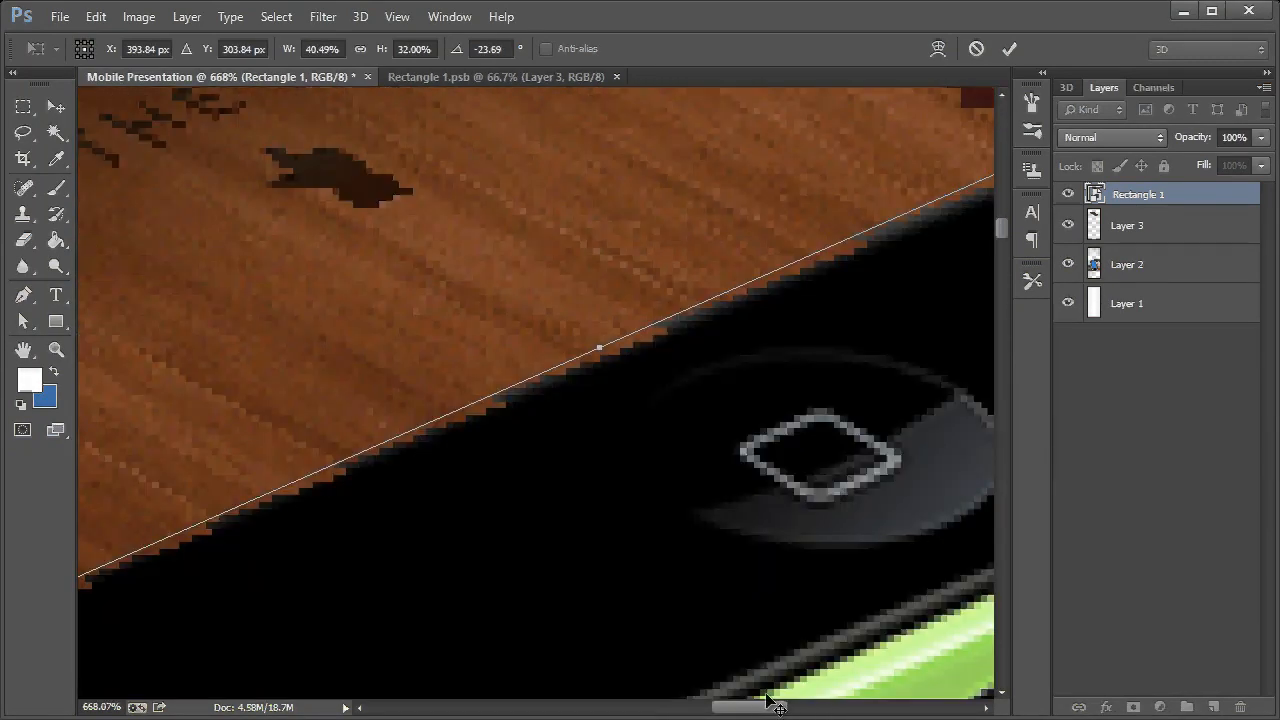
pyautogui.scroll(2, 772, 244)
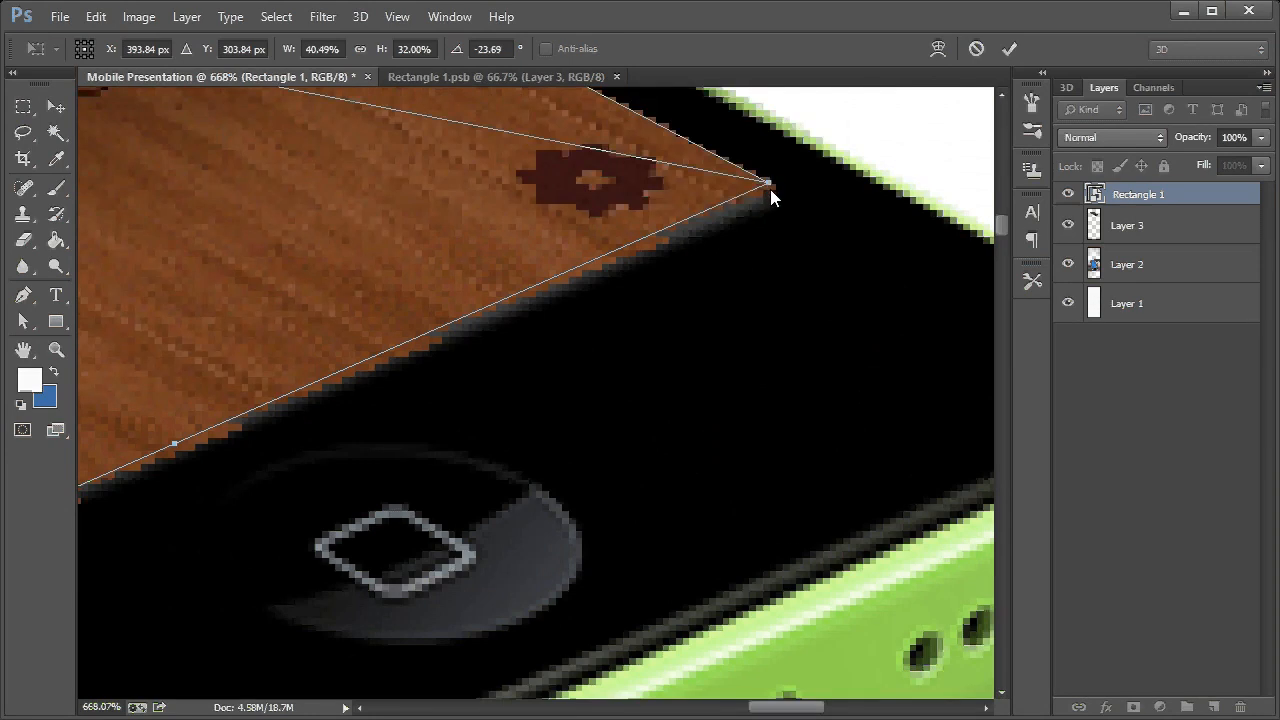
pyautogui.moveTo(770, 189); pyautogui.dragTo(772, 195)
pyautogui.press('v')
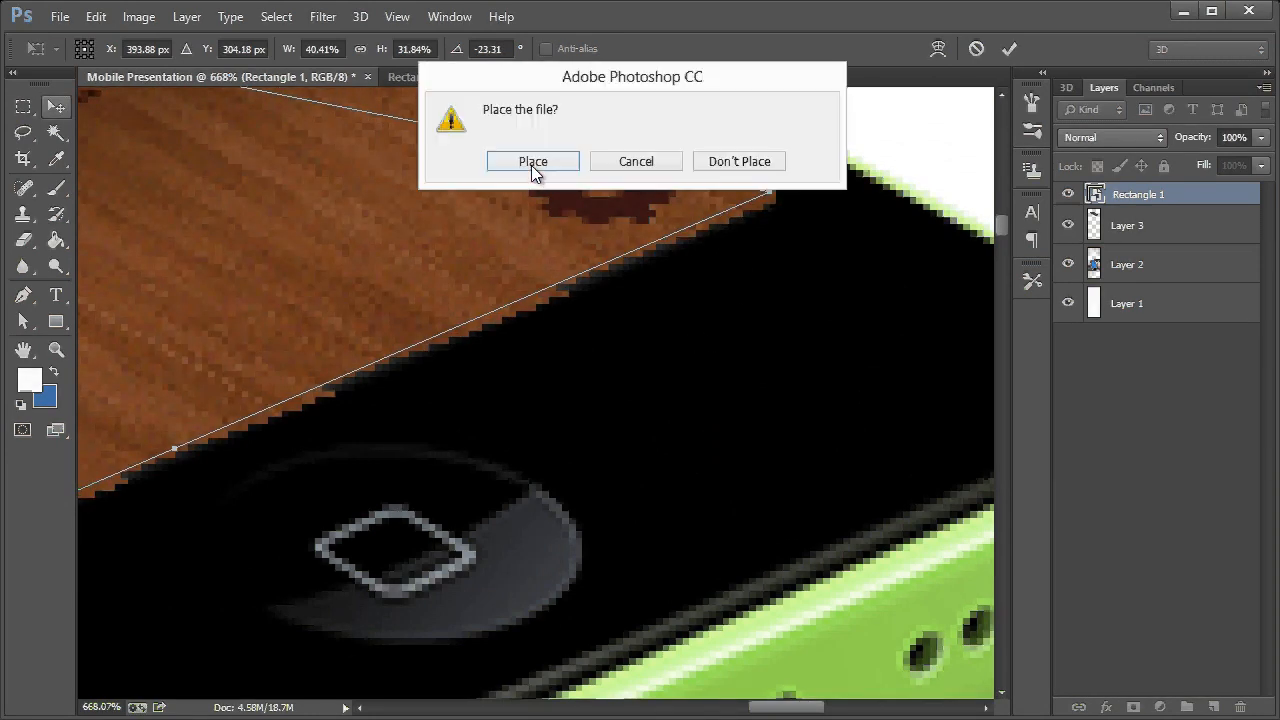
pyautogui.press('Return')
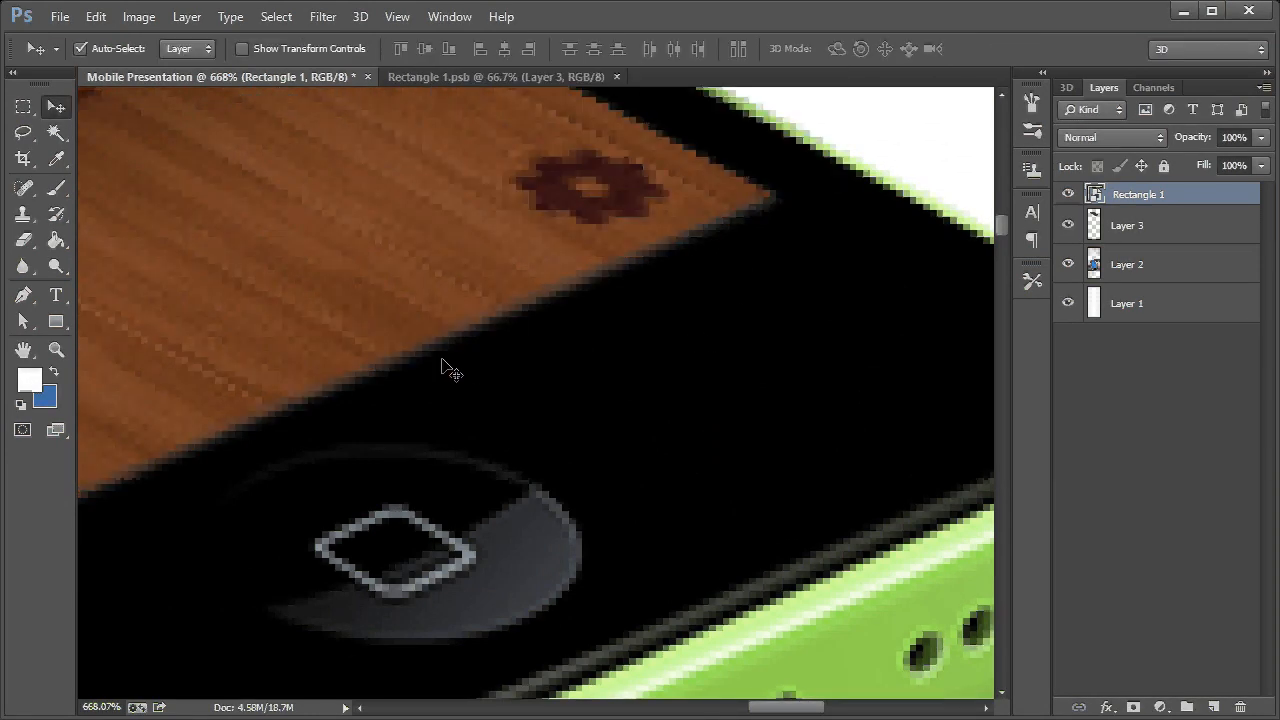
pyautogui.hotkey('ctrl', '1')
pyautogui.moveTo(623, 713); pyautogui.dragTo(576, 710)
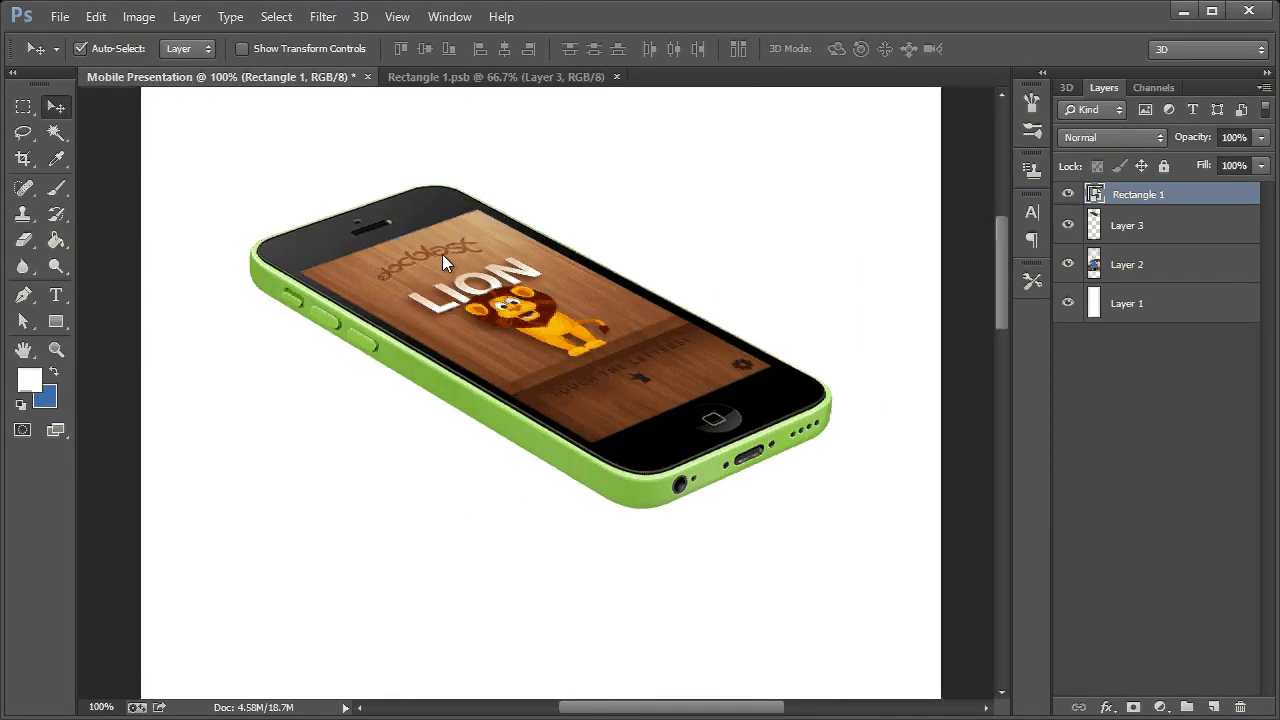
# Darken the screenshot inside the Rectangle 1 smart object with Brightness -83 and adjusted contrast, save it, and check the Mobile Presentation document
pyautogui.click(497, 77)
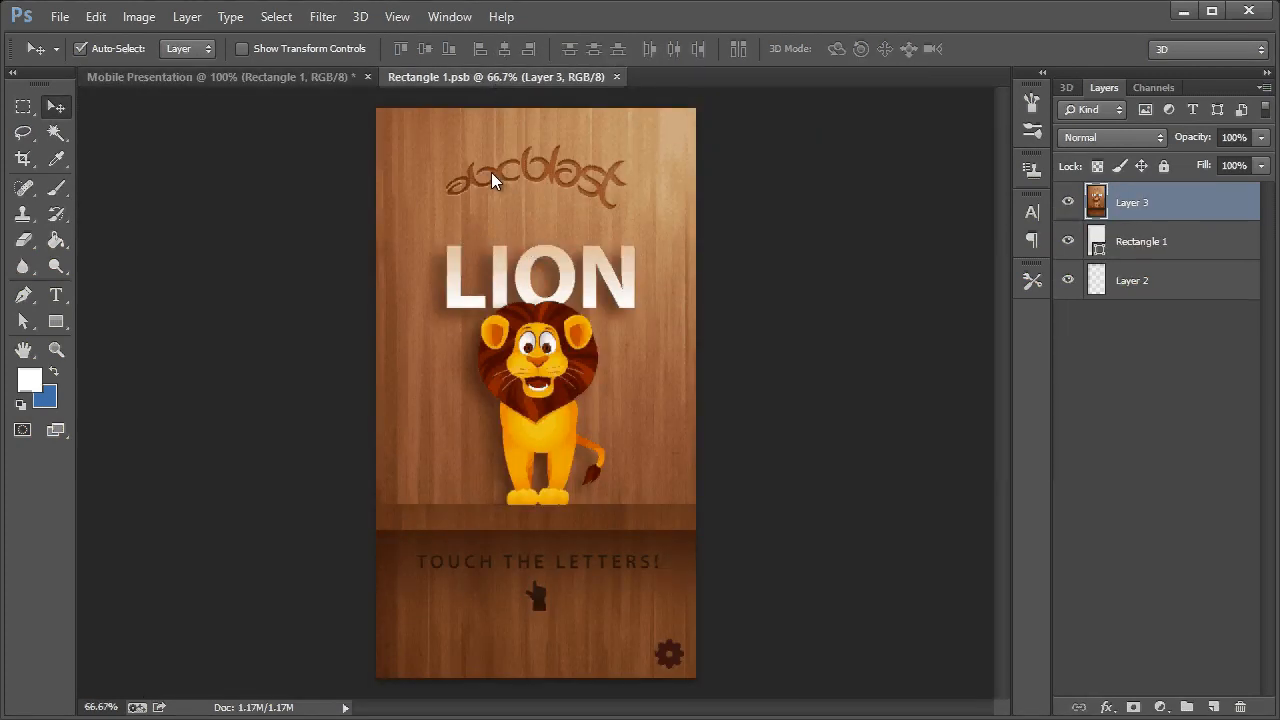
pyautogui.click(136, 16)
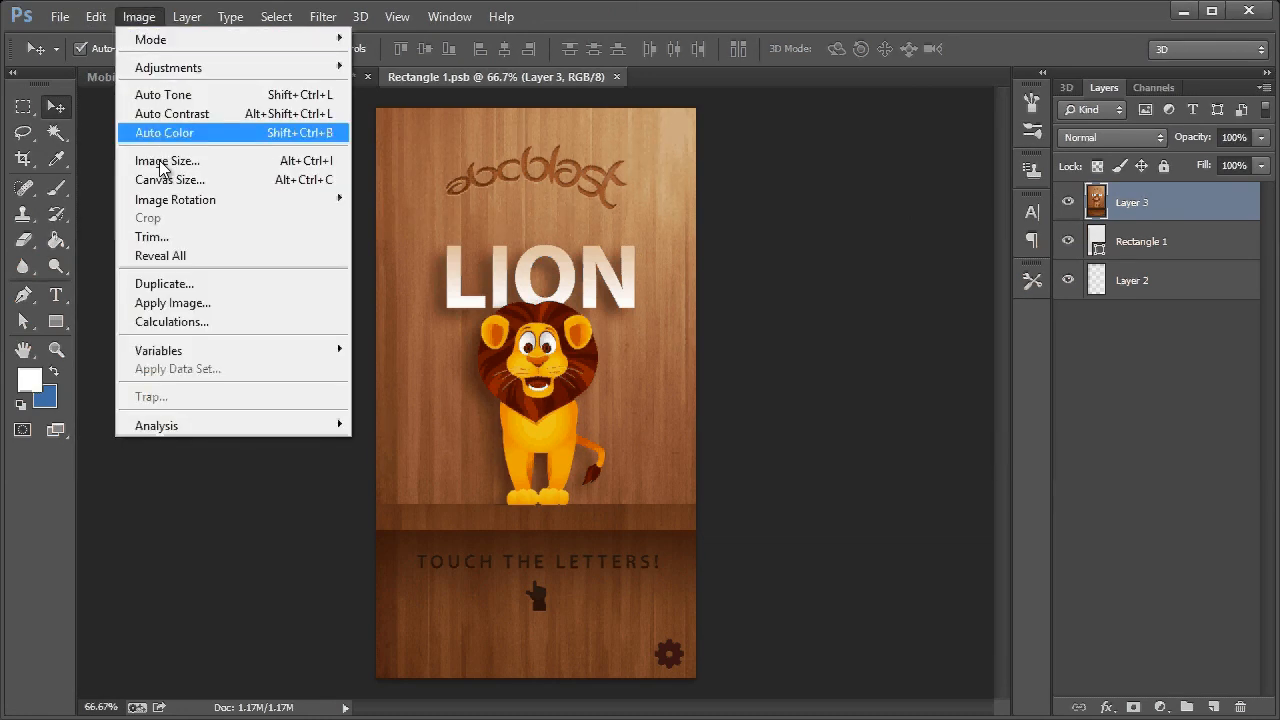
pyautogui.moveTo(152, 68)
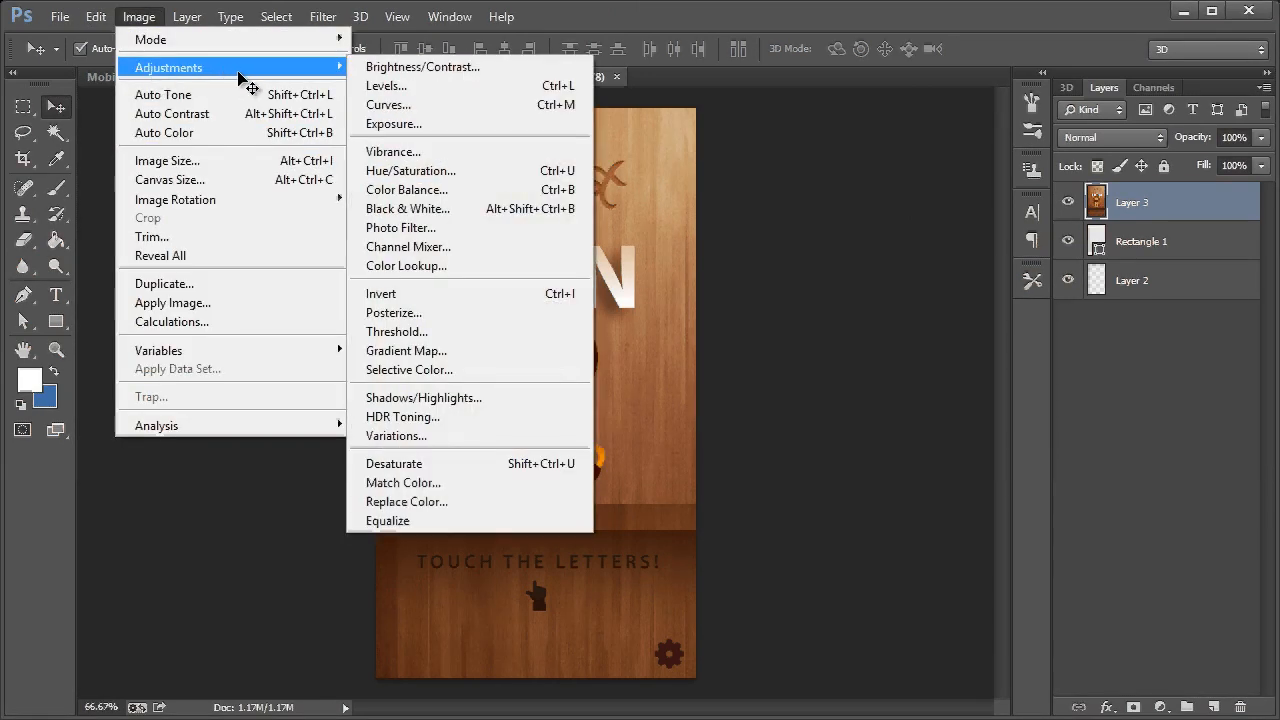
pyautogui.click(385, 67)
pyautogui.moveTo(894, 204); pyautogui.dragTo(867, 202)
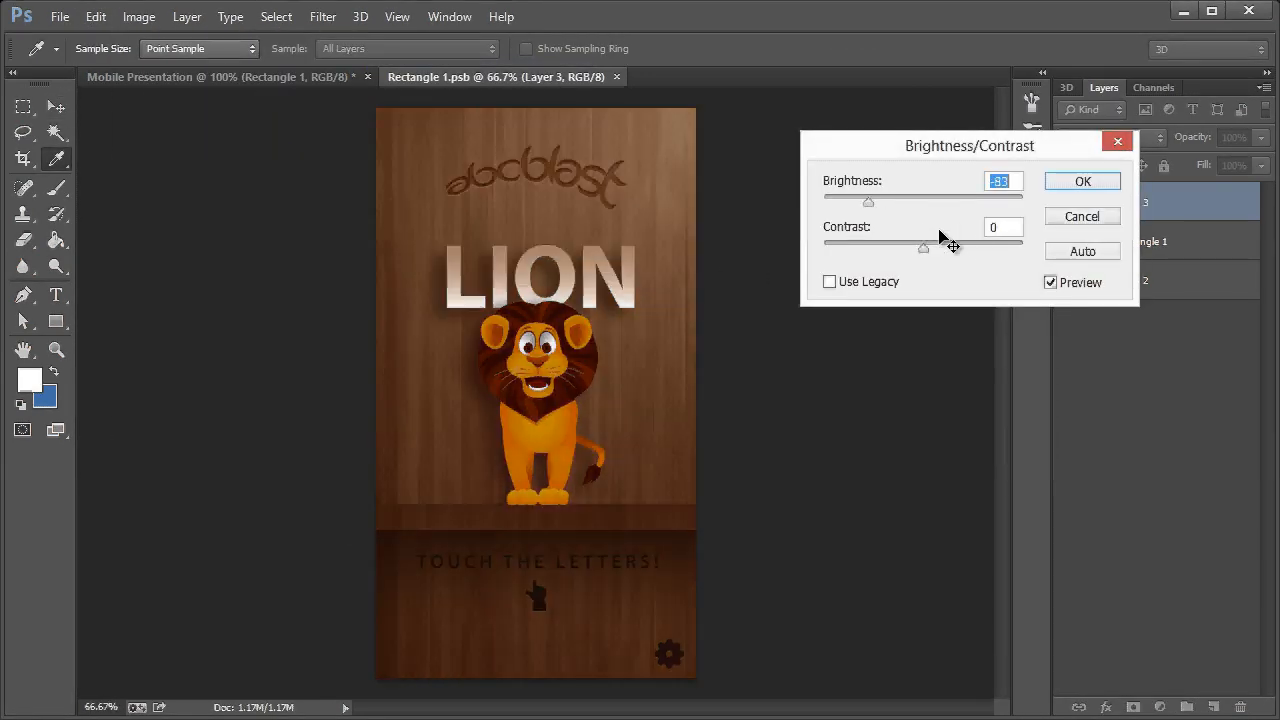
pyautogui.press('Tab')
pyautogui.click(1077, 183)
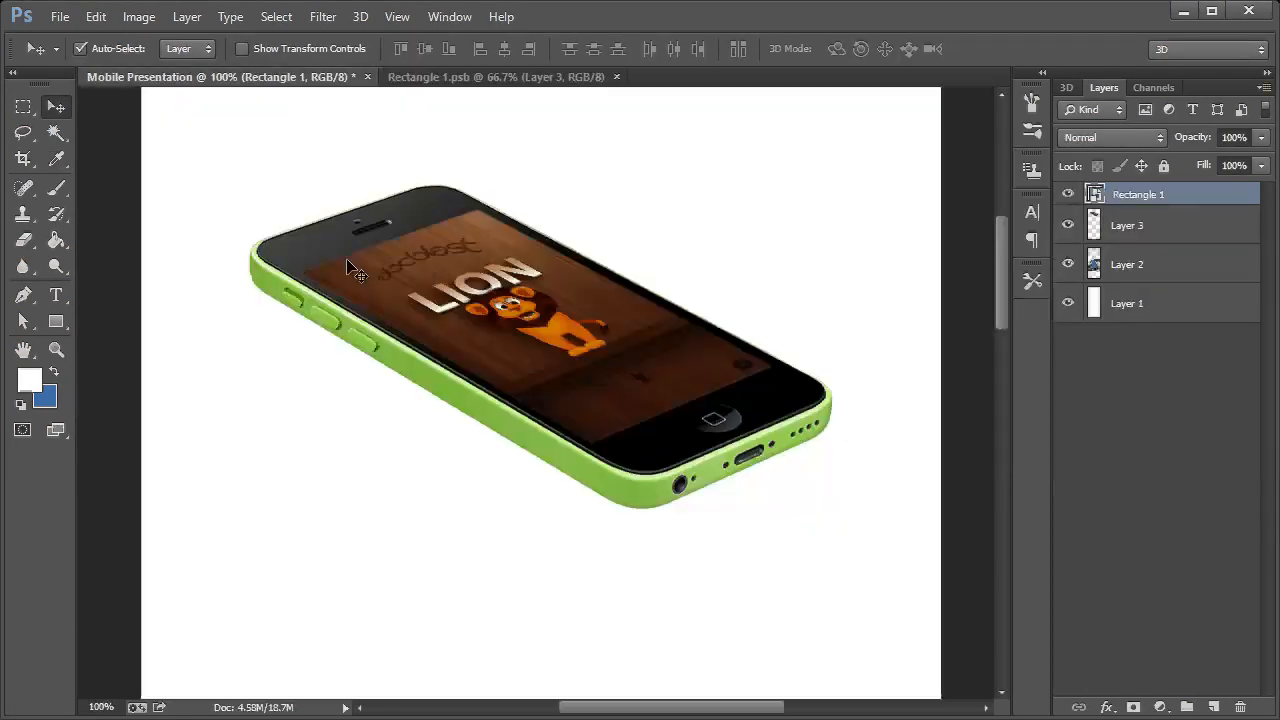
pyautogui.click(300, 77)
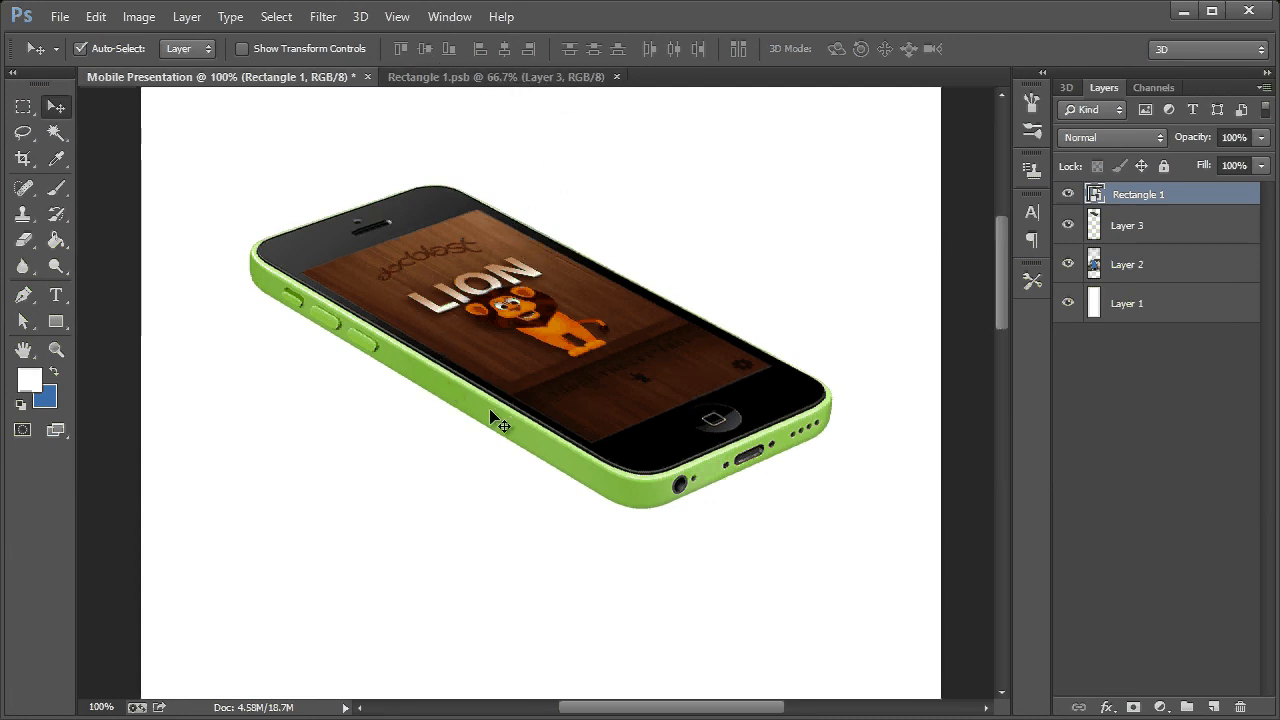
# Undo the Brightness/Contrast change in the Rectangle 1 smart object's contents, save them and close that document
pyautogui.click(521, 80)
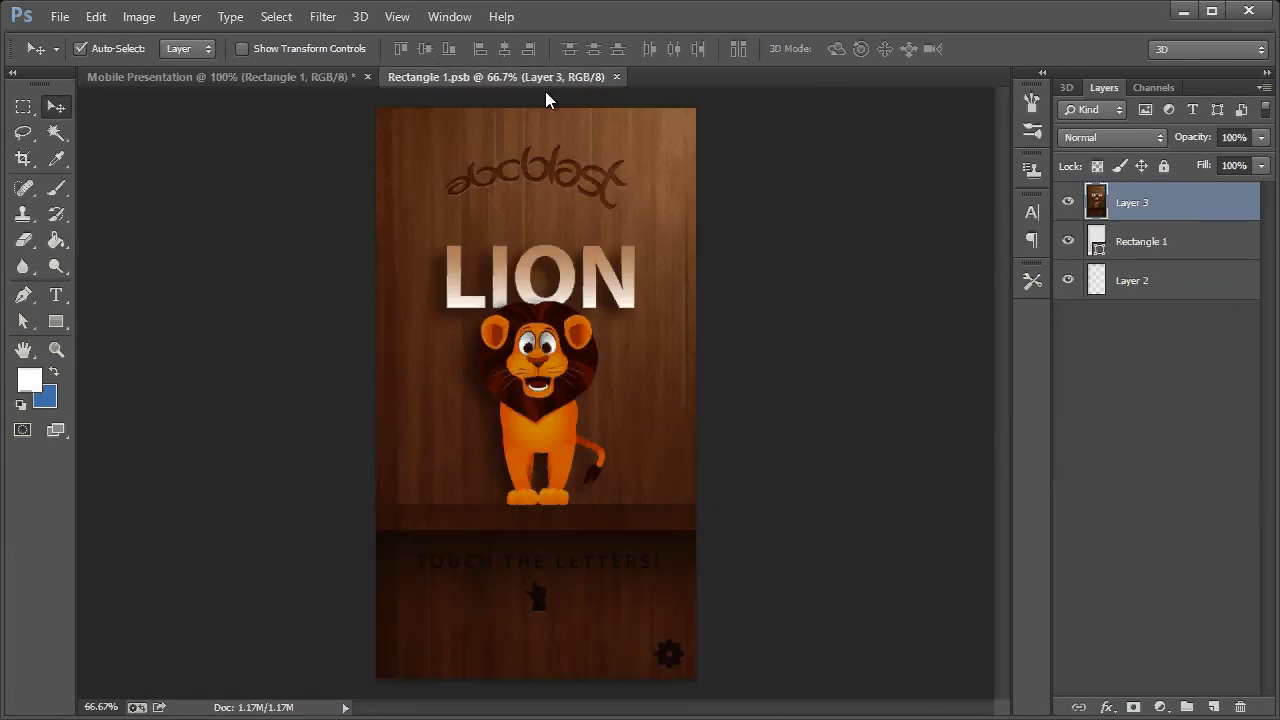
pyautogui.hotkey('ctrl', 'z')
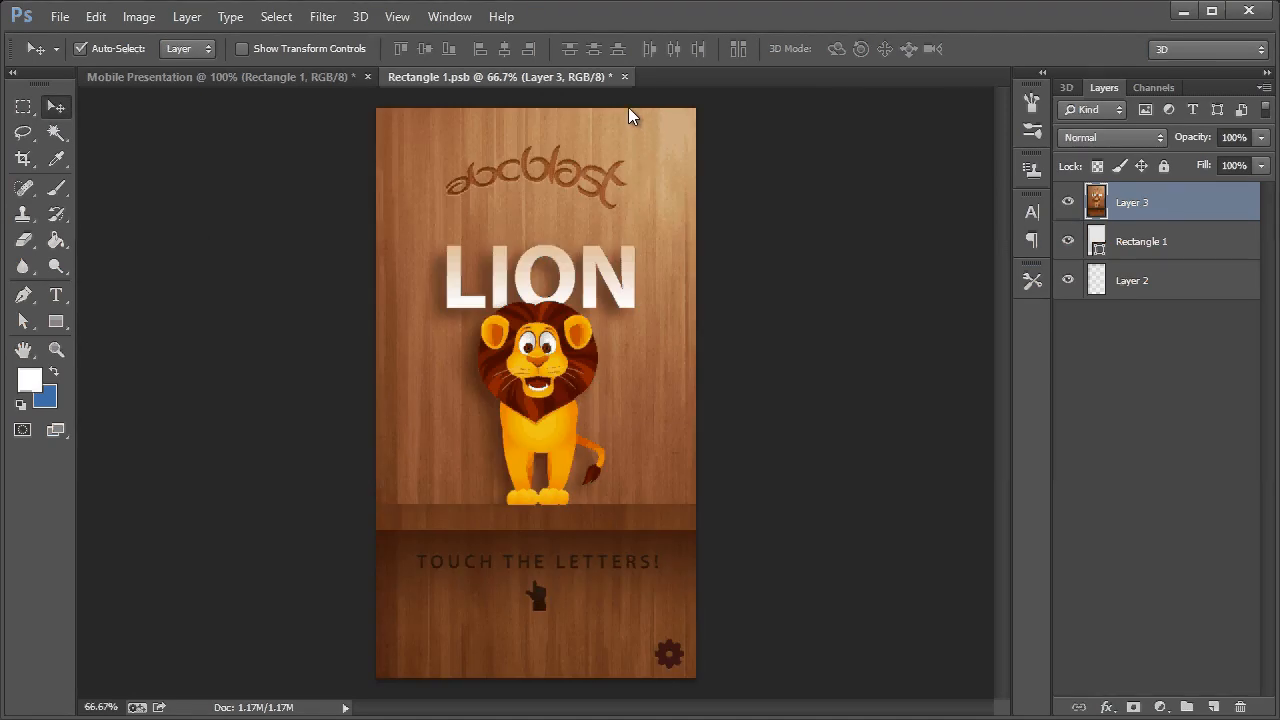
pyautogui.click(617, 77)
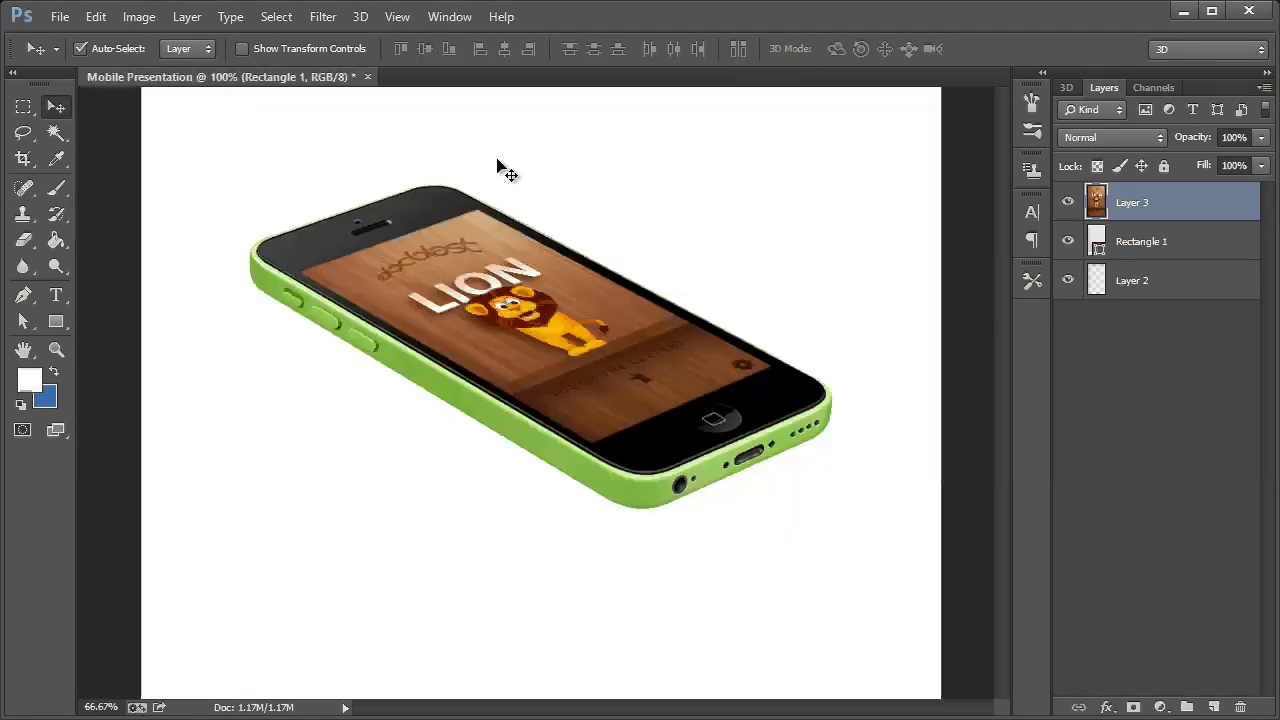
# Duplicate the Rectangle 1 smart object layer within the Mobile Presentation document for use on the hand-held phone
pyautogui.moveTo(1000, 246); pyautogui.dragTo(997, 400)
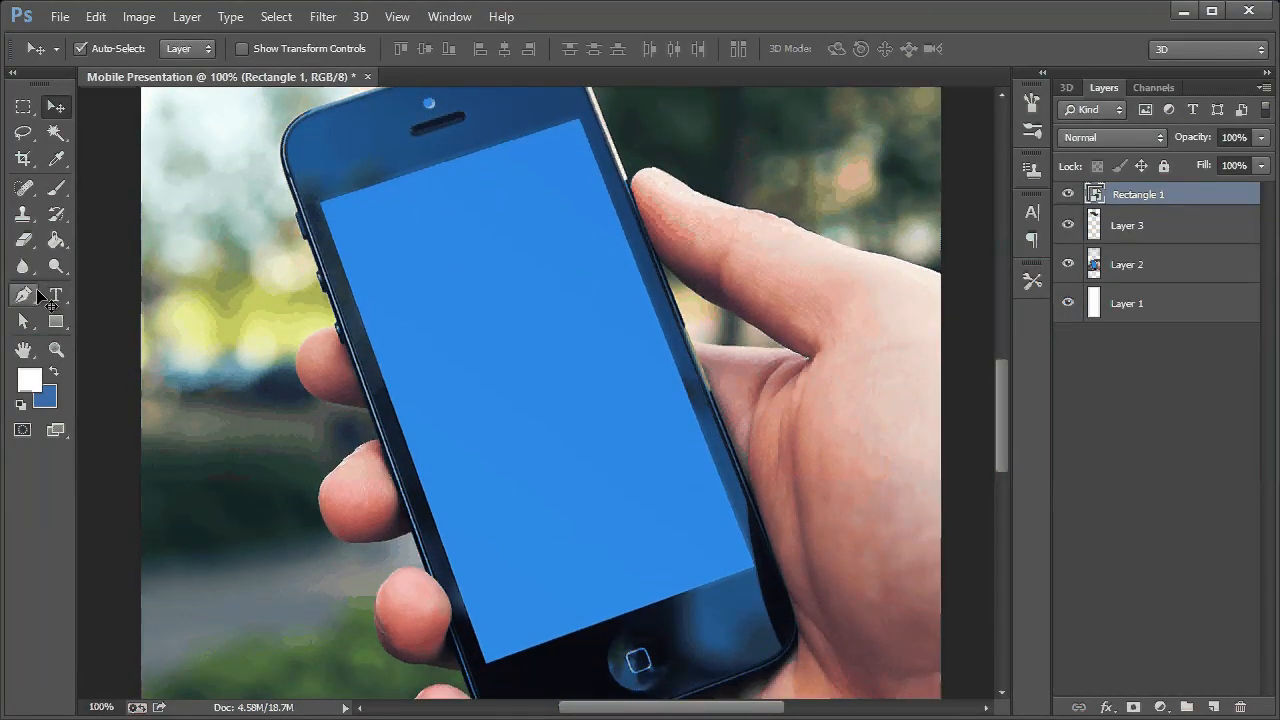
pyautogui.rightClick(1135, 199)
pyautogui.click(1190, 97)
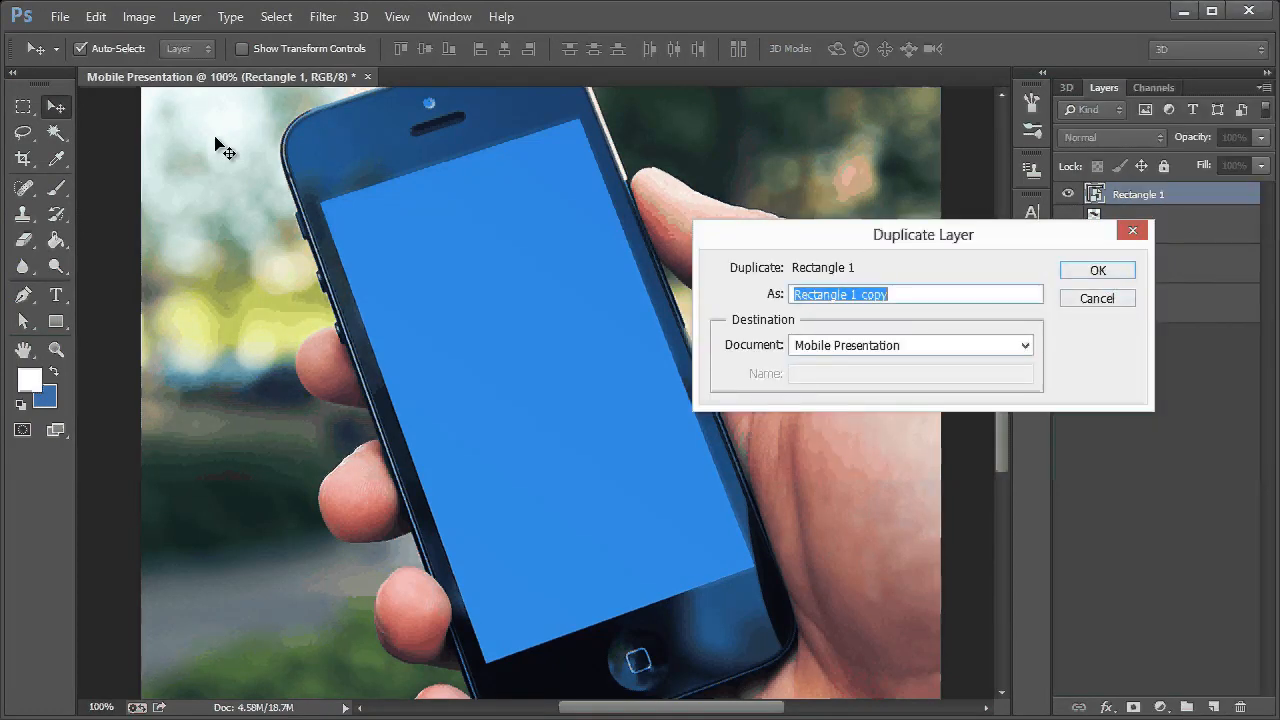
pyautogui.press('Return')
pyautogui.moveTo(1002, 370); pyautogui.dragTo(1003, 312)
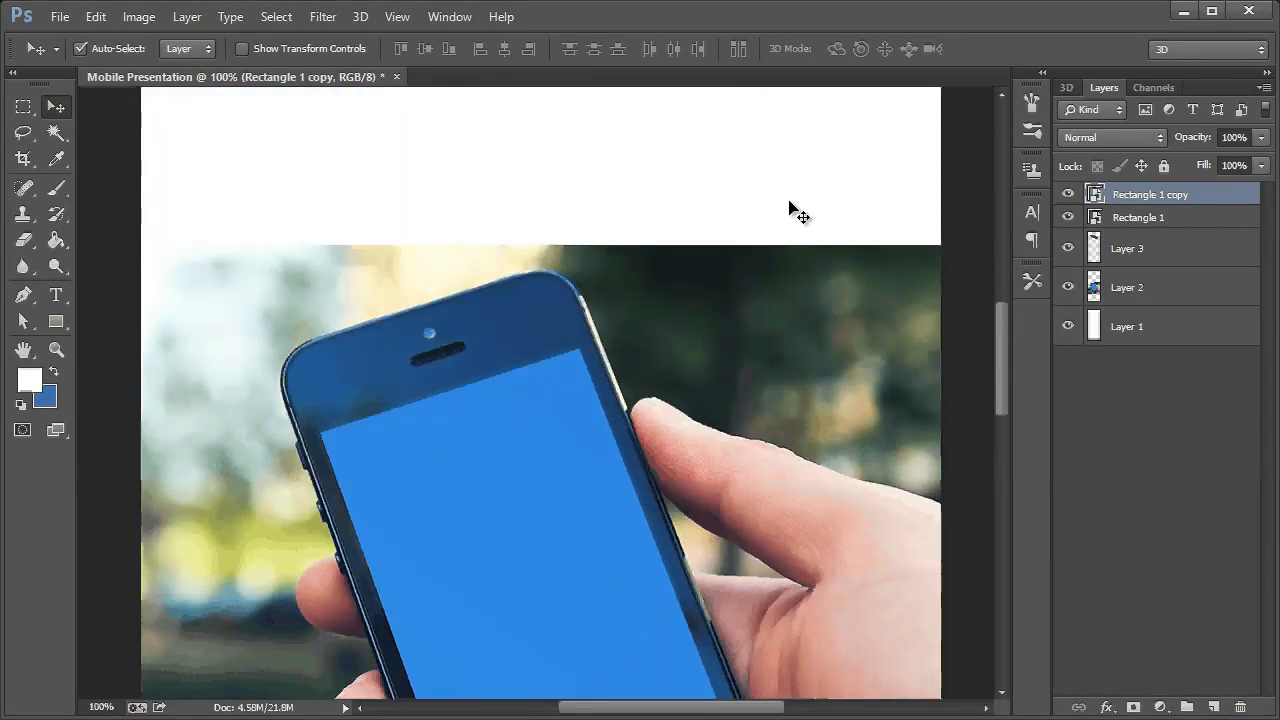
# Move the Rectangle 1 copy layer down from the green phone onto the hand-held phone's blue screen
pyautogui.scroll(3, 608, 229)
pyautogui.scroll(-2, 684, 534)
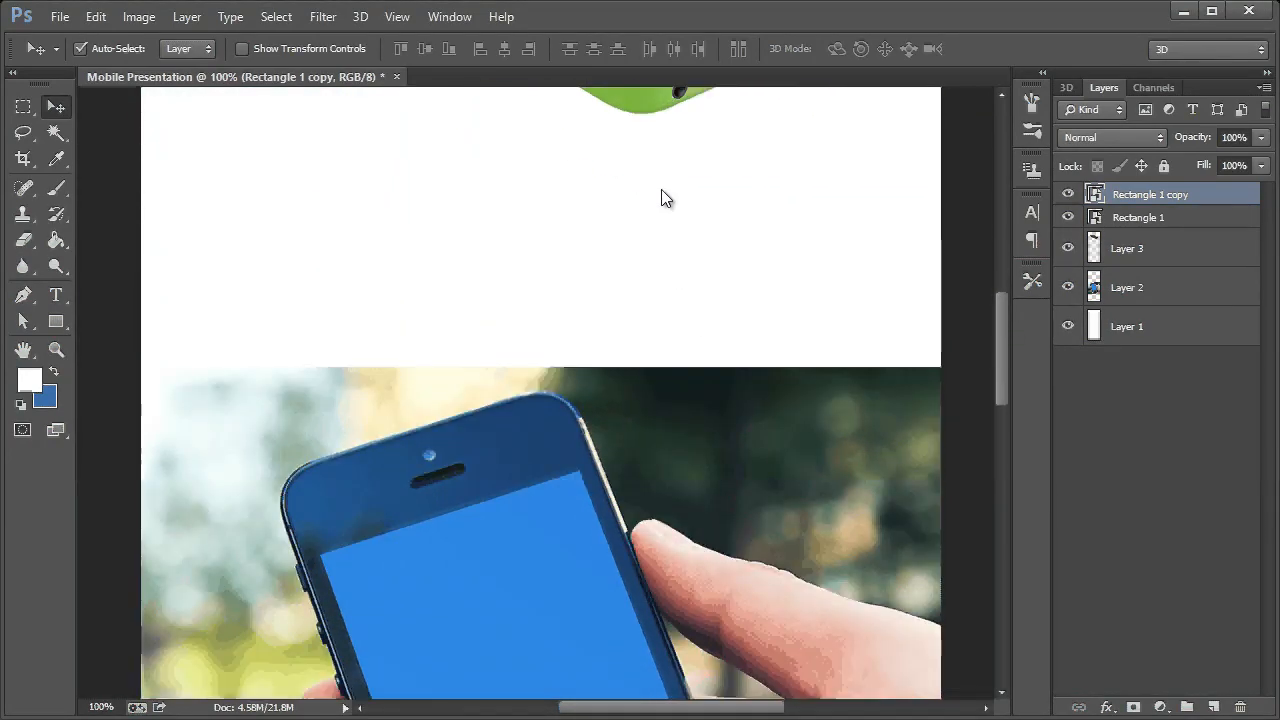
pyautogui.scroll(4, 640, 160)
pyautogui.moveTo(620, 104); pyautogui.dragTo(591, 574)
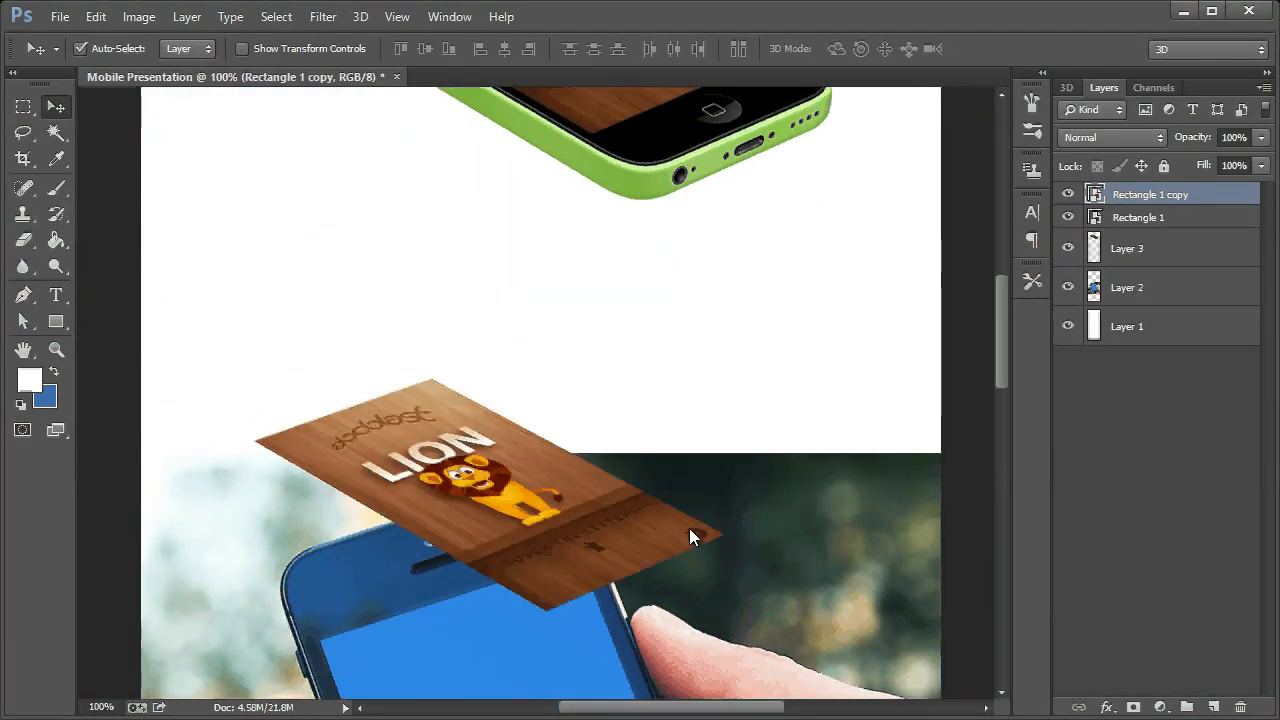
pyautogui.scroll(-8, 545, 290)
pyautogui.scroll(-1, 545, 290)
pyautogui.moveTo(561, 289); pyautogui.dragTo(587, 492)
pyautogui.scroll(-3, 586, 420)
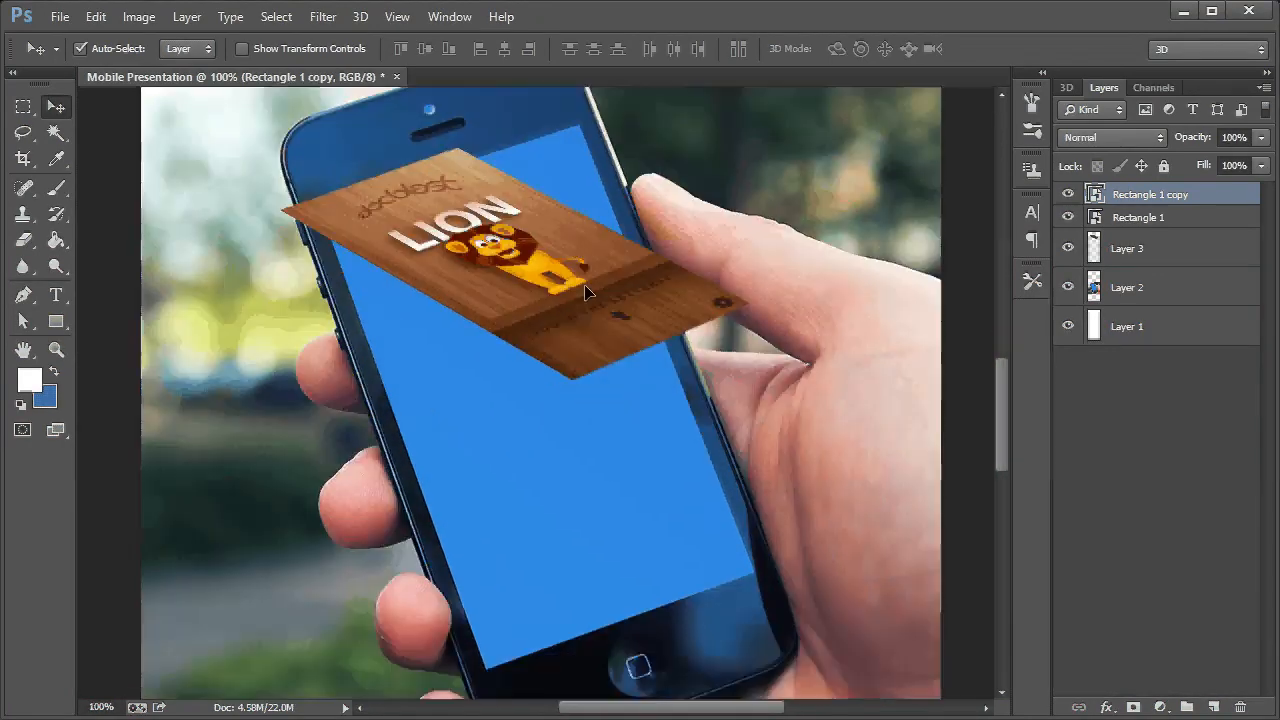
pyautogui.moveTo(588, 311); pyautogui.dragTo(590, 329)
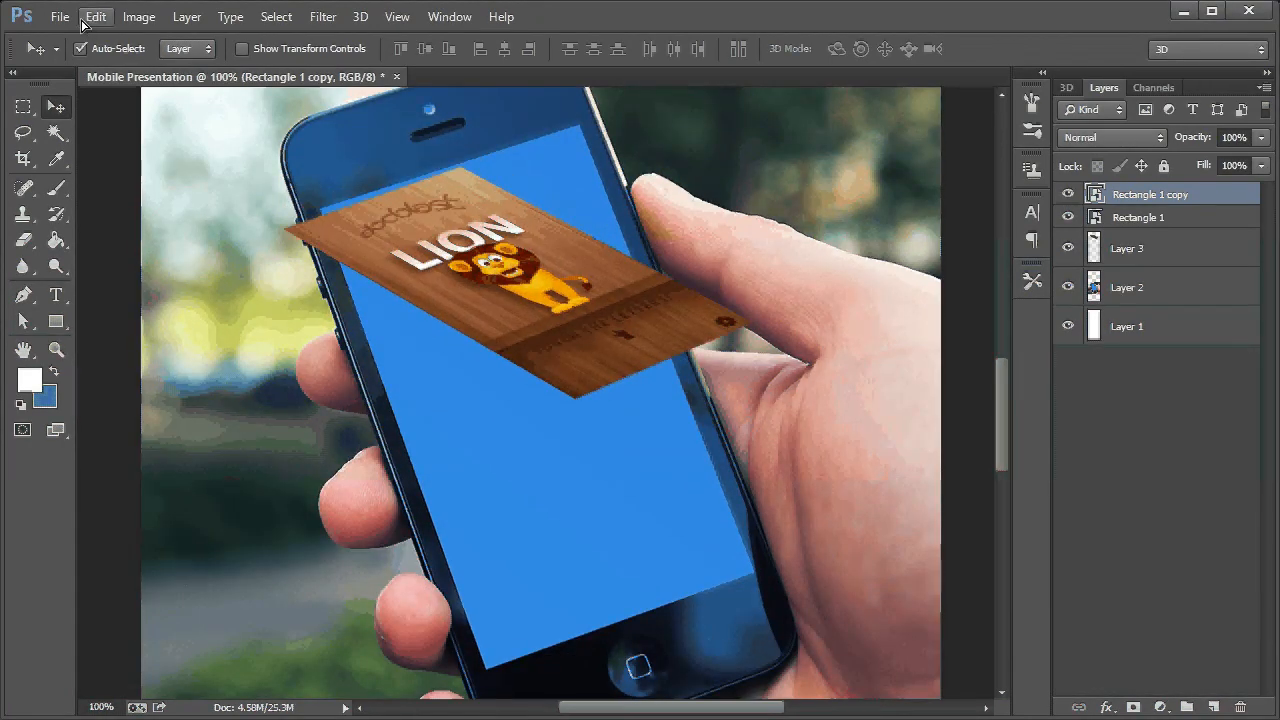
# Distort Rectangle 1 copy so its four corners match the hand-held phone's screen, and apply the transformation
pyautogui.click(90, 18)
pyautogui.moveTo(178, 412)
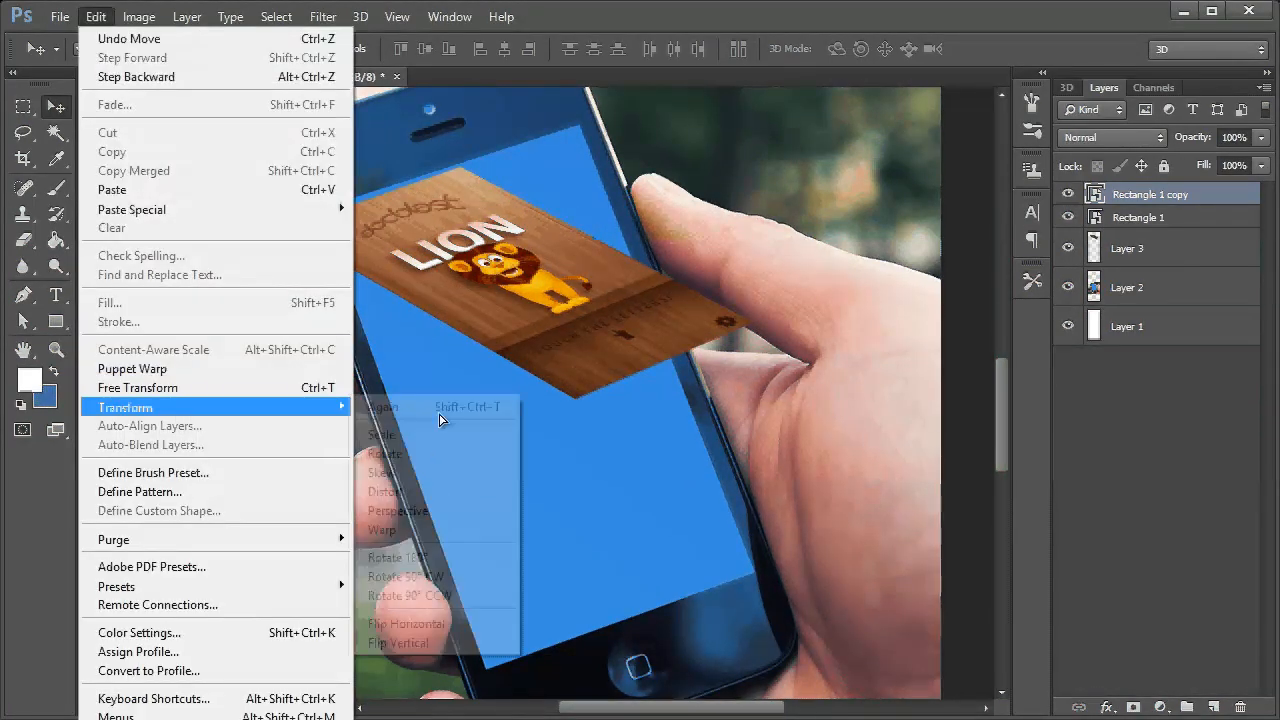
pyautogui.click(400, 511)
pyautogui.moveTo(460, 168); pyautogui.dragTo(577, 123)
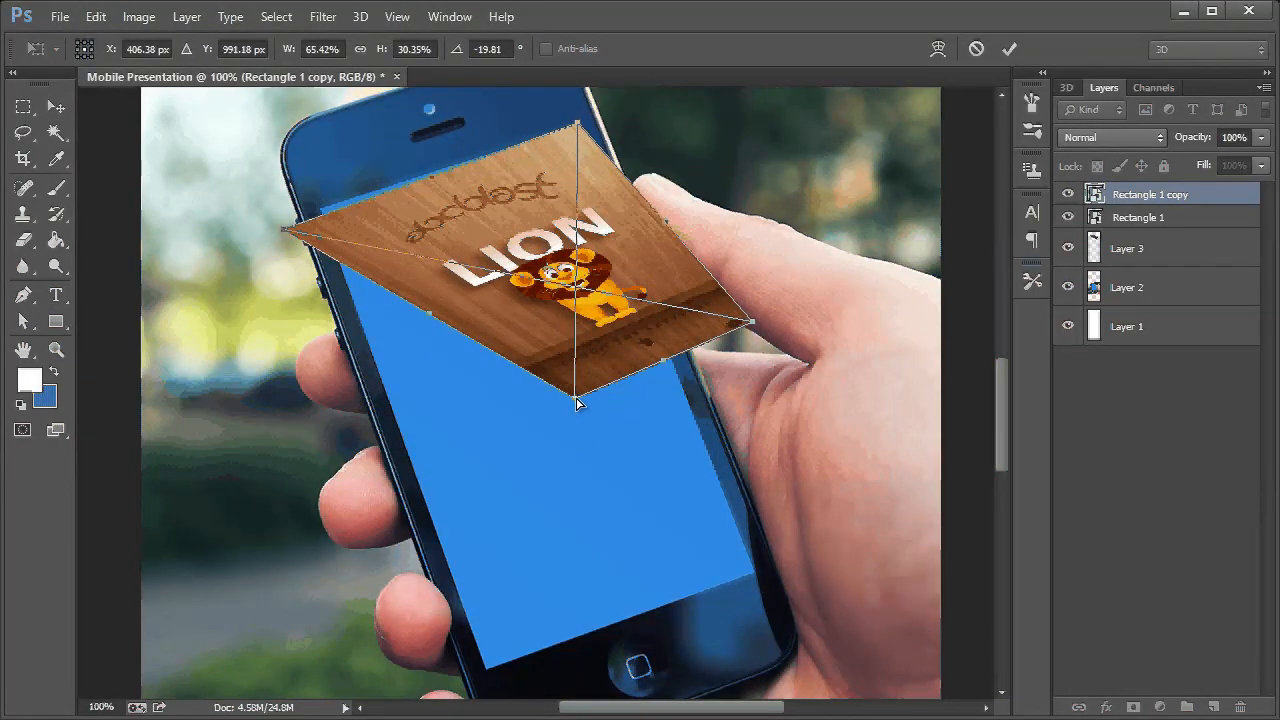
pyautogui.moveTo(540, 616); pyautogui.dragTo(488, 676)
pyautogui.moveTo(765, 337); pyautogui.dragTo(771, 585)
pyautogui.moveTo(320, 215); pyautogui.dragTo(318, 208)
pyautogui.click(64, 104)
pyautogui.click(545, 160)
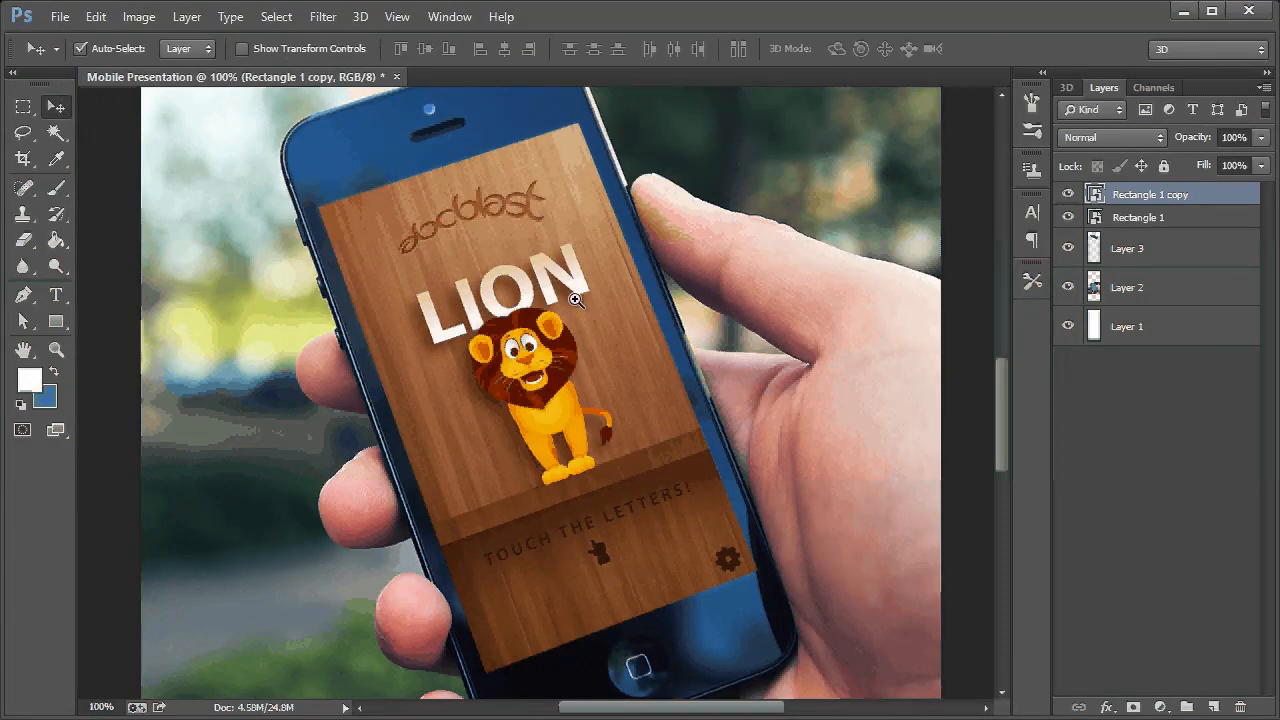
# Inspect the screenshot's edges on the hand-held phone and lower Rectangle 1 copy's opacity to 32% to reveal the screen's lower-right corner
pyautogui.scroll(2, 450, 265)
pyautogui.scroll(-3, 415, 255)
pyautogui.scroll(-4, 497, 331)
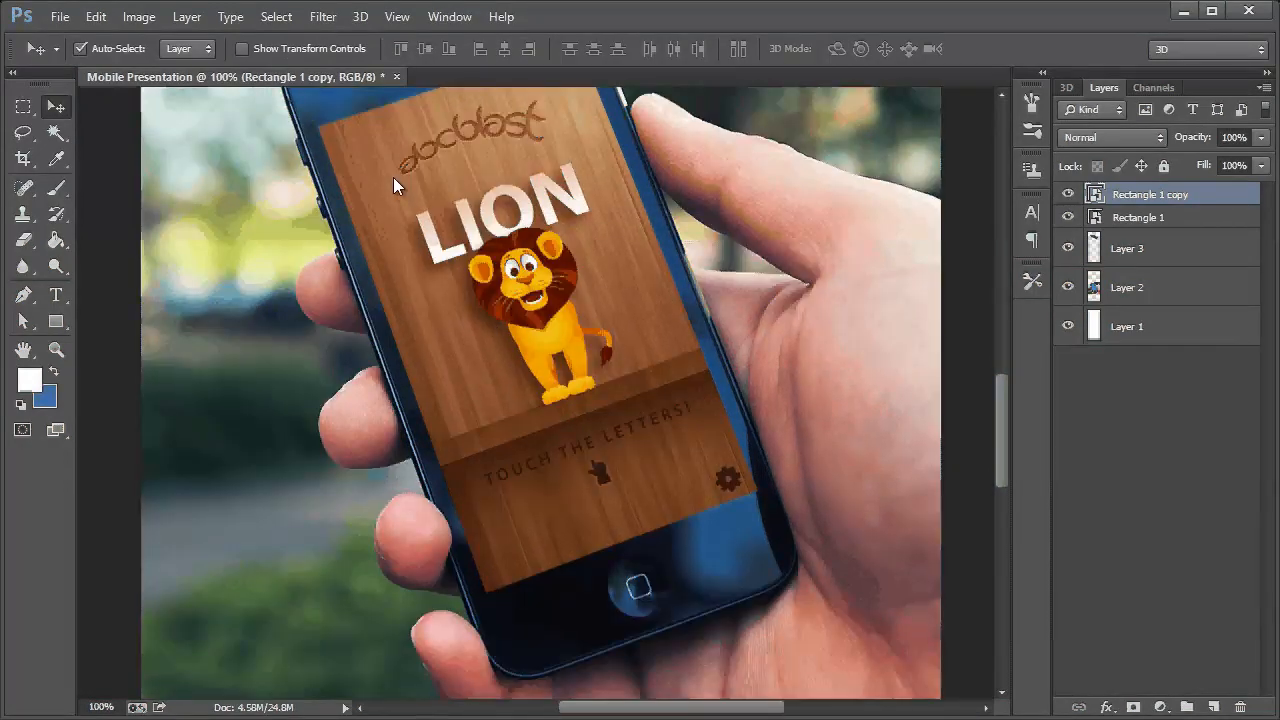
pyautogui.scroll(5, 395, 177)
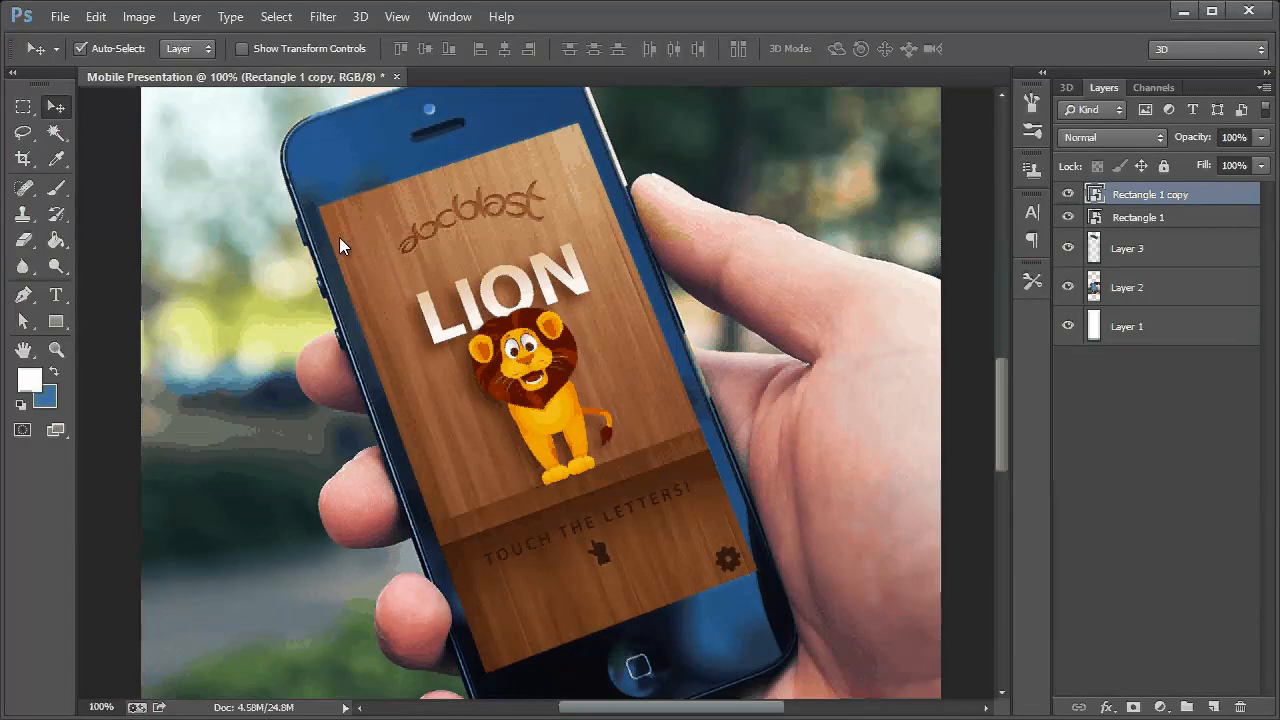
pyautogui.scroll(-4, 667, 462)
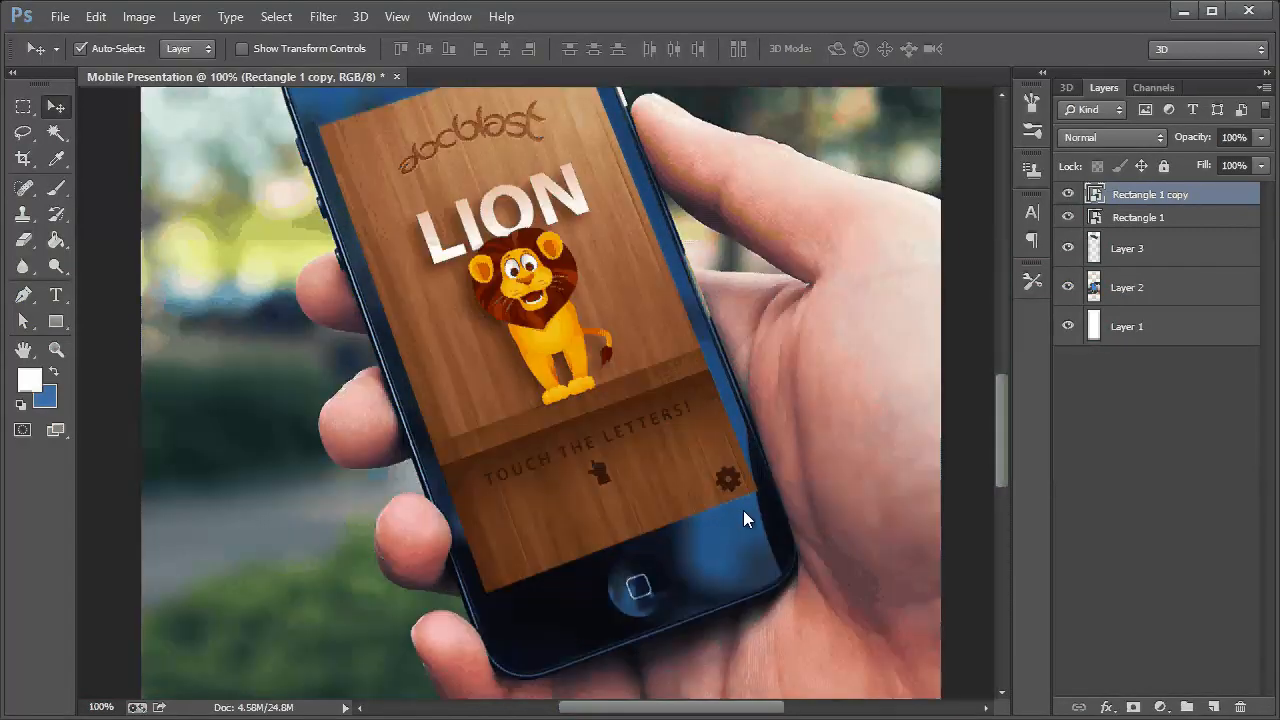
pyautogui.scroll(-4, 753, 531)
pyautogui.scroll(5, 119, 297)
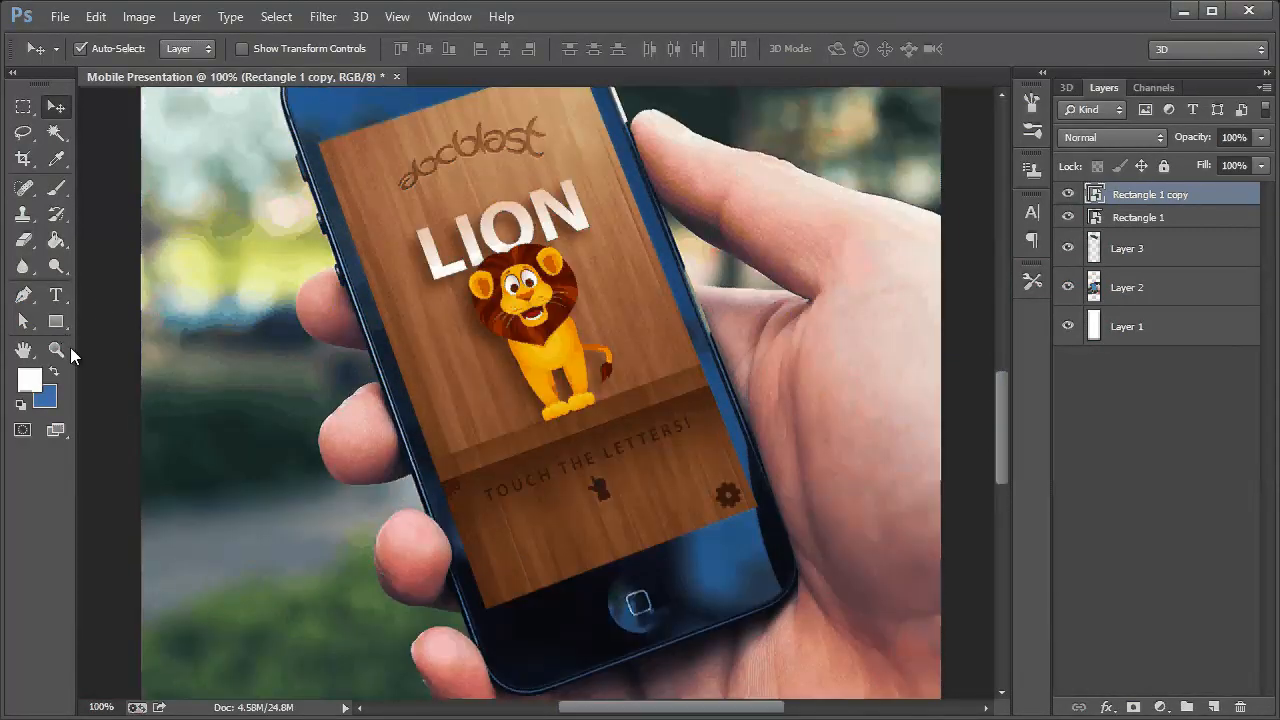
pyautogui.click(56, 349)
pyautogui.moveTo(793, 546); pyautogui.dragTo(870, 570)
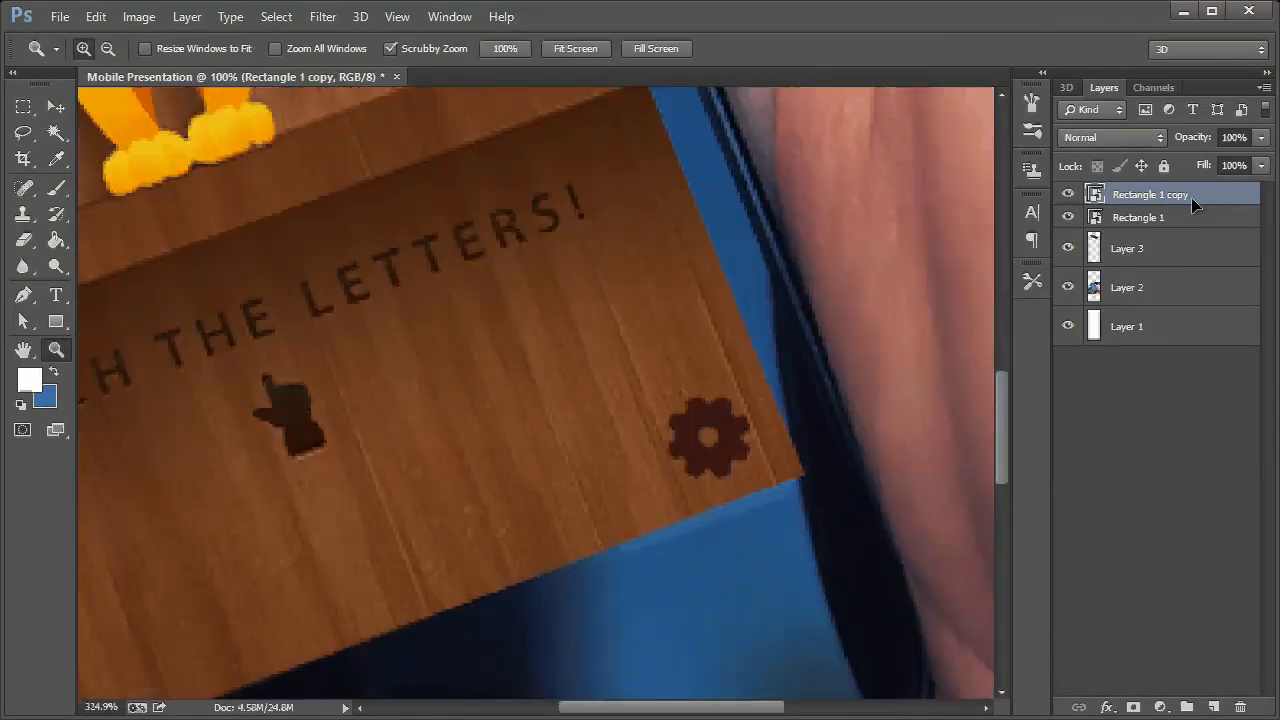
pyautogui.click(1261, 137)
pyautogui.moveTo(1240, 160); pyautogui.dragTo(1193, 162)
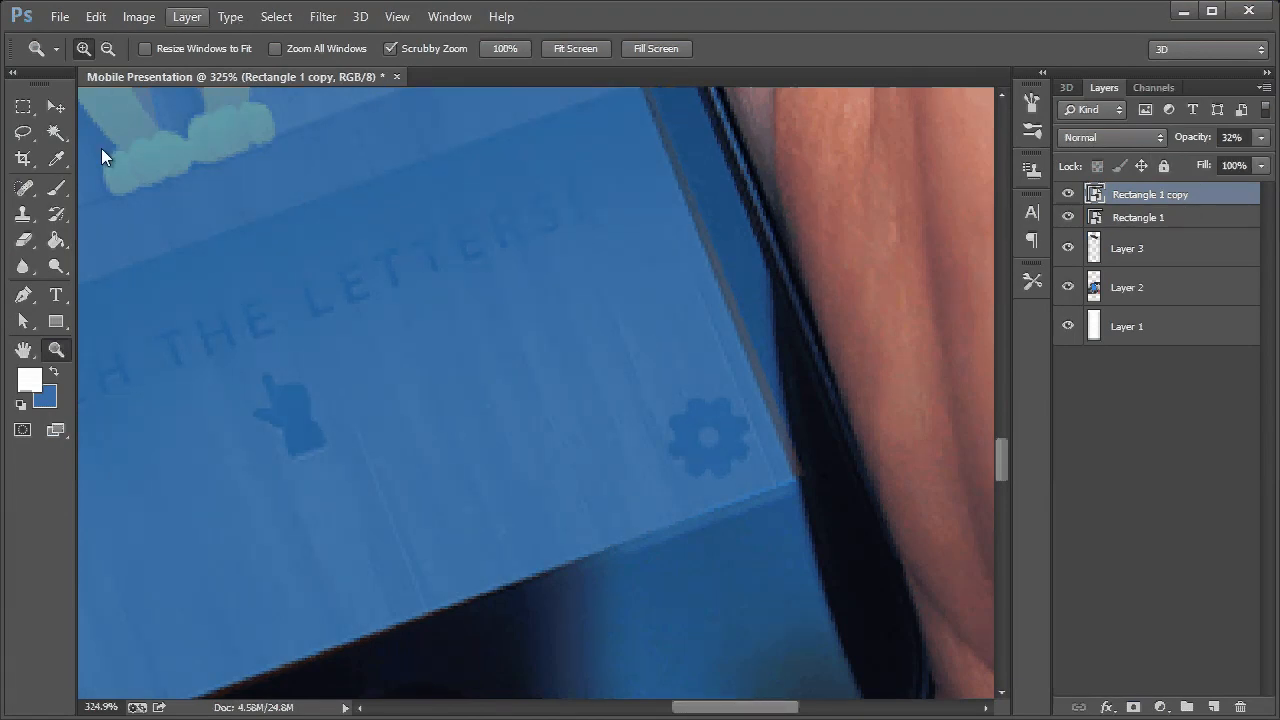
# Distort Rectangle 1 copy again to fit its lower-right and lower-left corners precisely to the hand-held phone's screen
pyautogui.click(96, 17)
pyautogui.click(420, 514)
pyautogui.moveTo(782, 523); pyautogui.dragTo(800, 481)
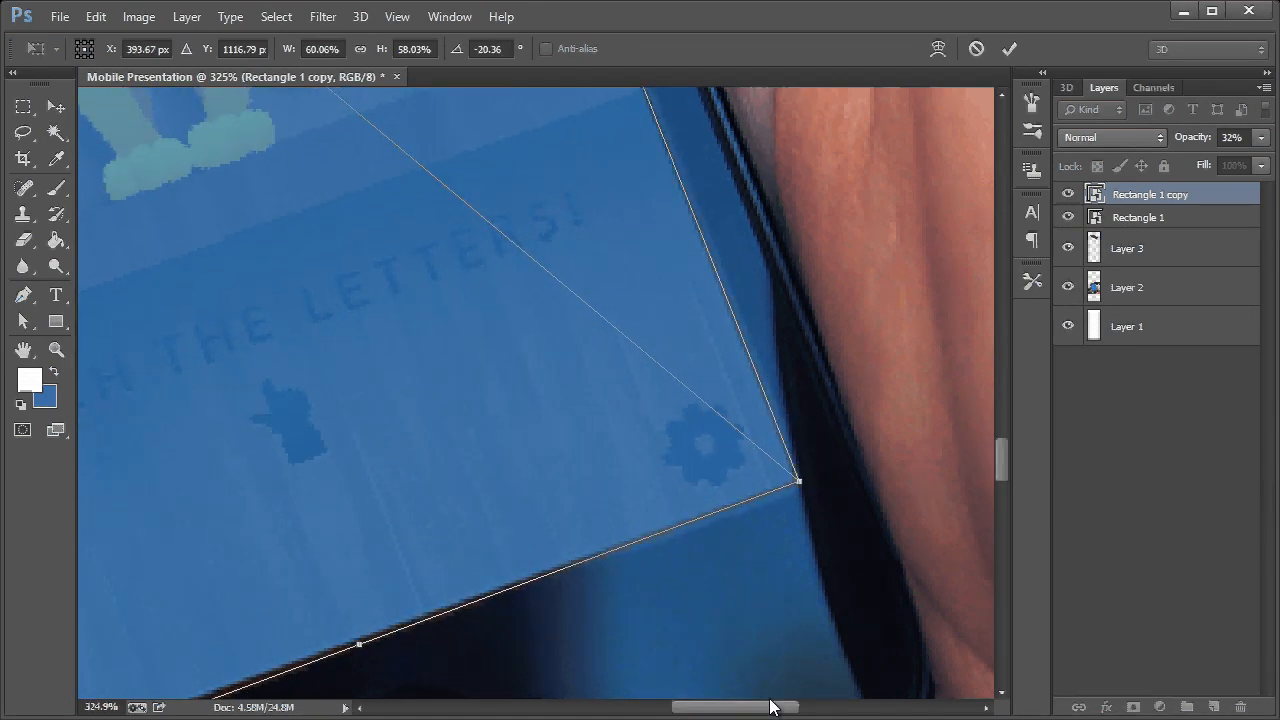
pyautogui.moveTo(697, 711); pyautogui.dragTo(631, 650)
pyautogui.scroll(-3, 456, 615)
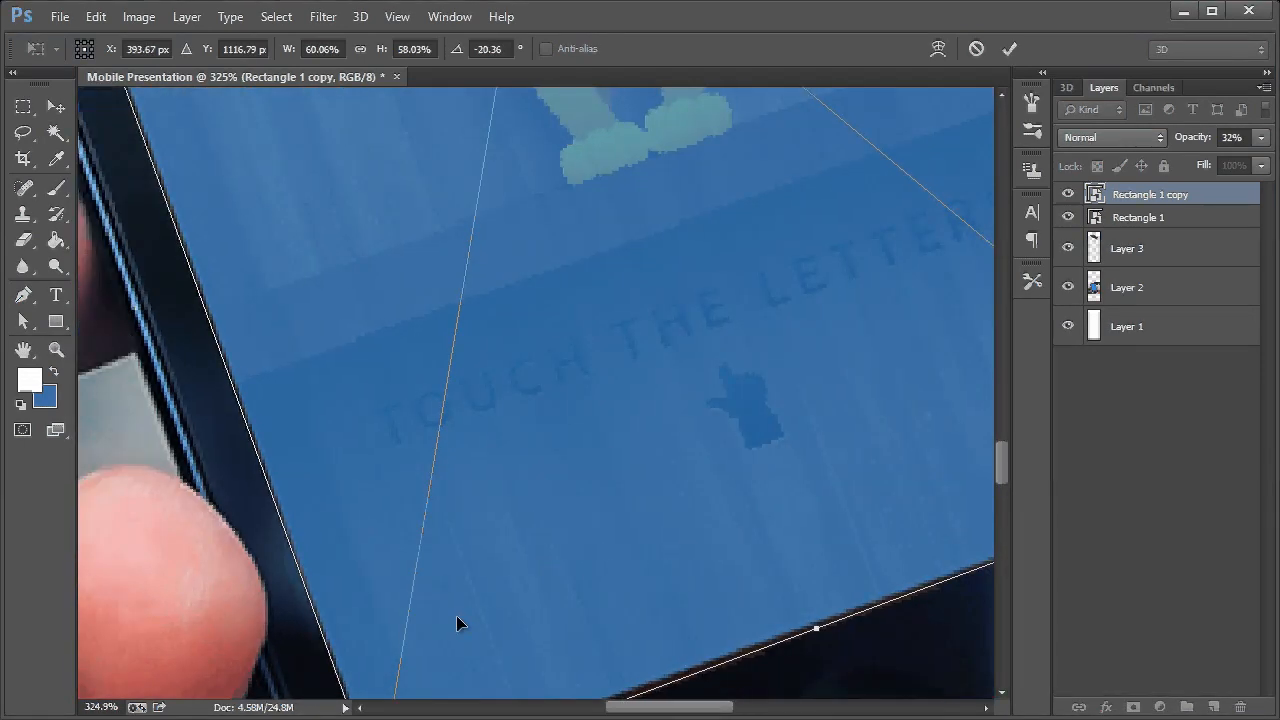
pyautogui.moveTo(380, 645); pyautogui.dragTo(376, 632)
pyautogui.scroll(1, 680, 648)
pyautogui.scroll(5, 680, 648)
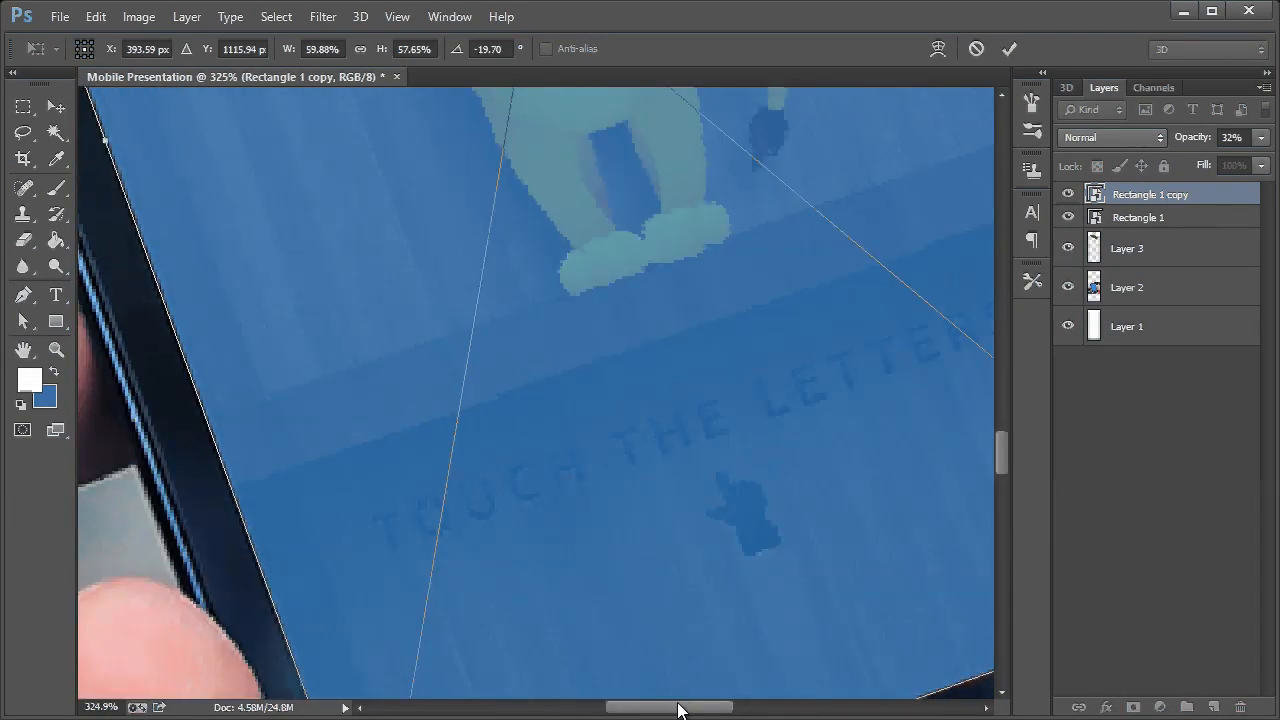
# Fit Rectangle 1 copy's upper-left and upper-right corners to the hand-held phone's screen and apply the distortion
pyautogui.hscroll(-8, 466, 466)
pyautogui.scroll(9, 471, 440)
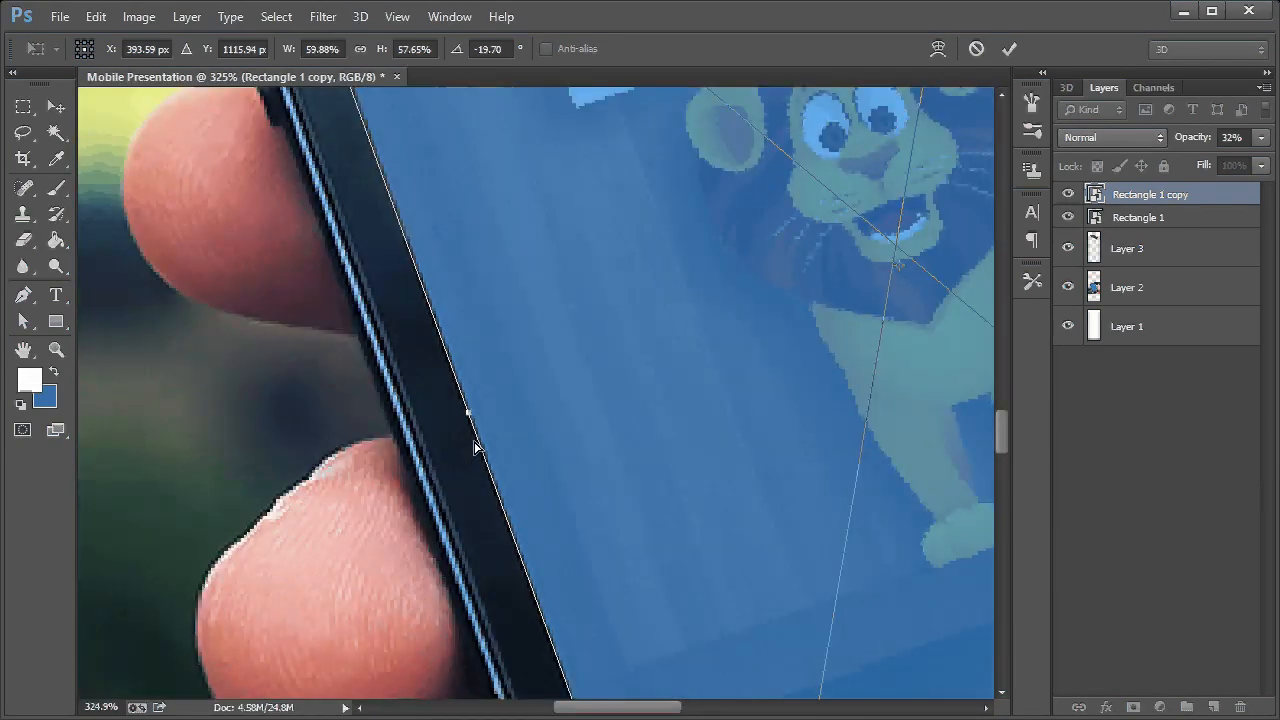
pyautogui.scroll(10, 474, 445)
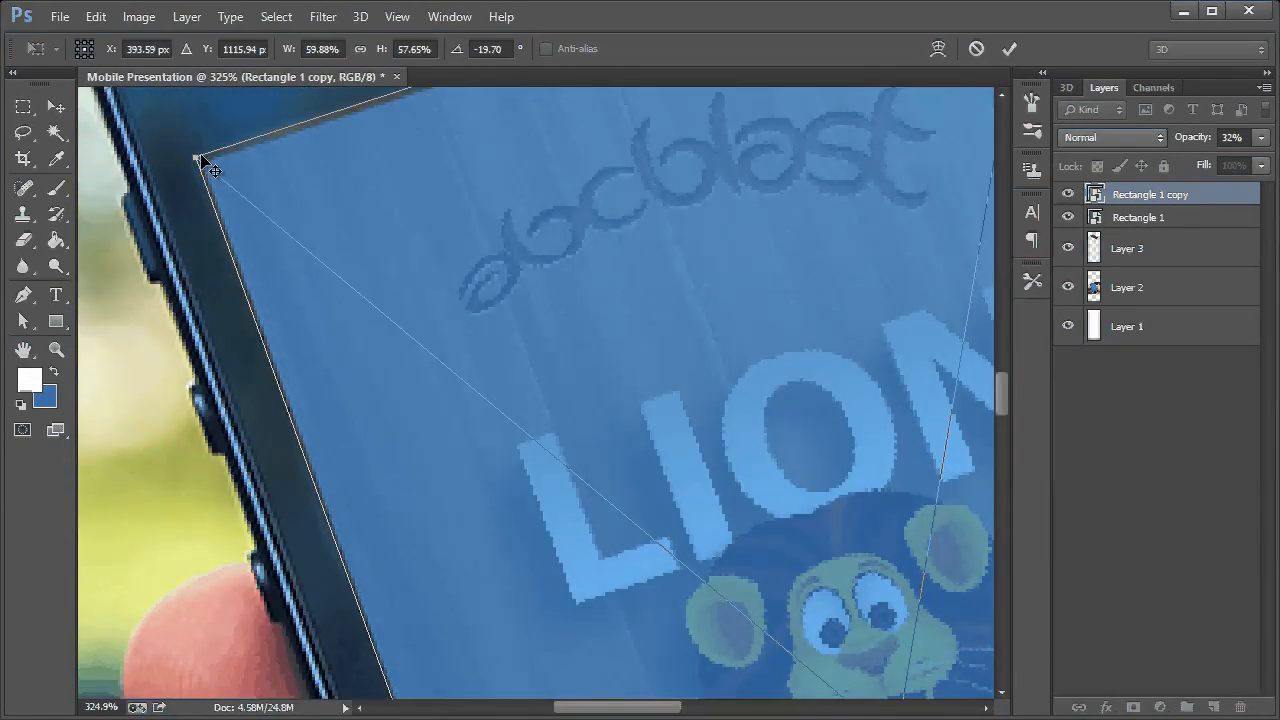
pyautogui.moveTo(206, 159); pyautogui.dragTo(211, 161)
pyautogui.hscroll(7, 564, 412)
pyautogui.scroll(5, 652, 160)
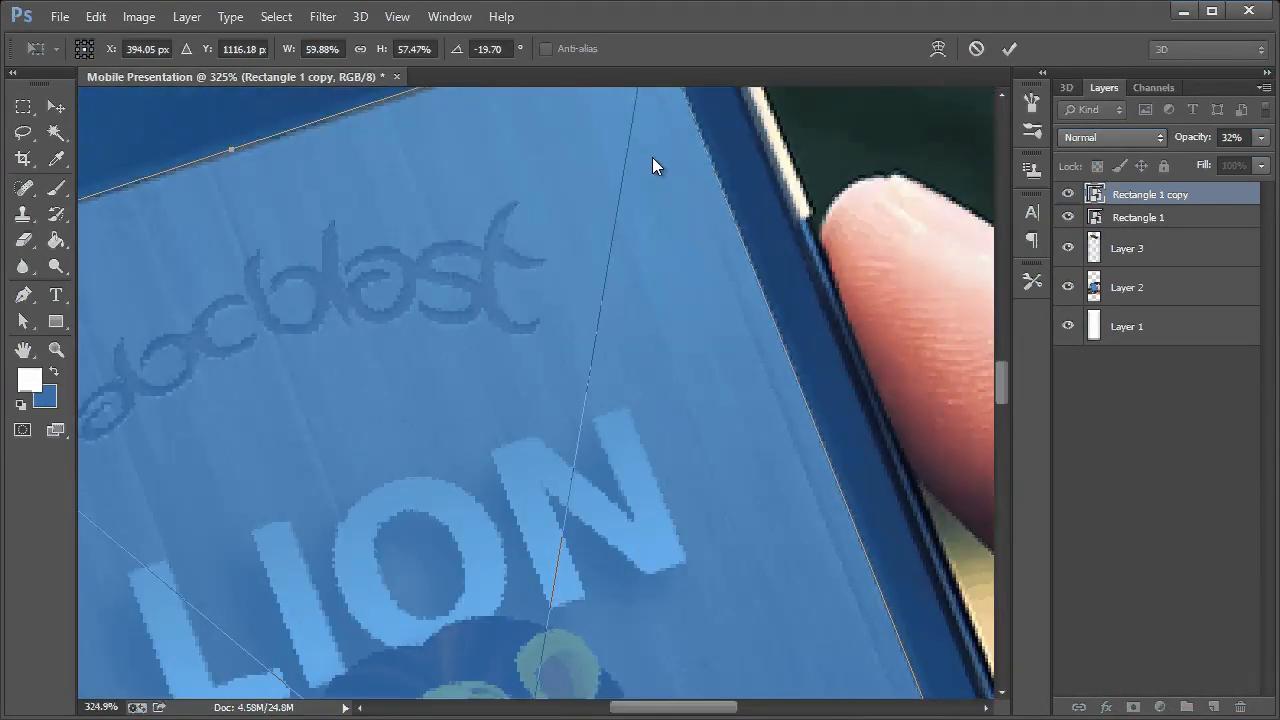
pyautogui.moveTo(655, 176); pyautogui.dragTo(659, 182)
pyautogui.click(56, 106)
pyautogui.click(537, 160)
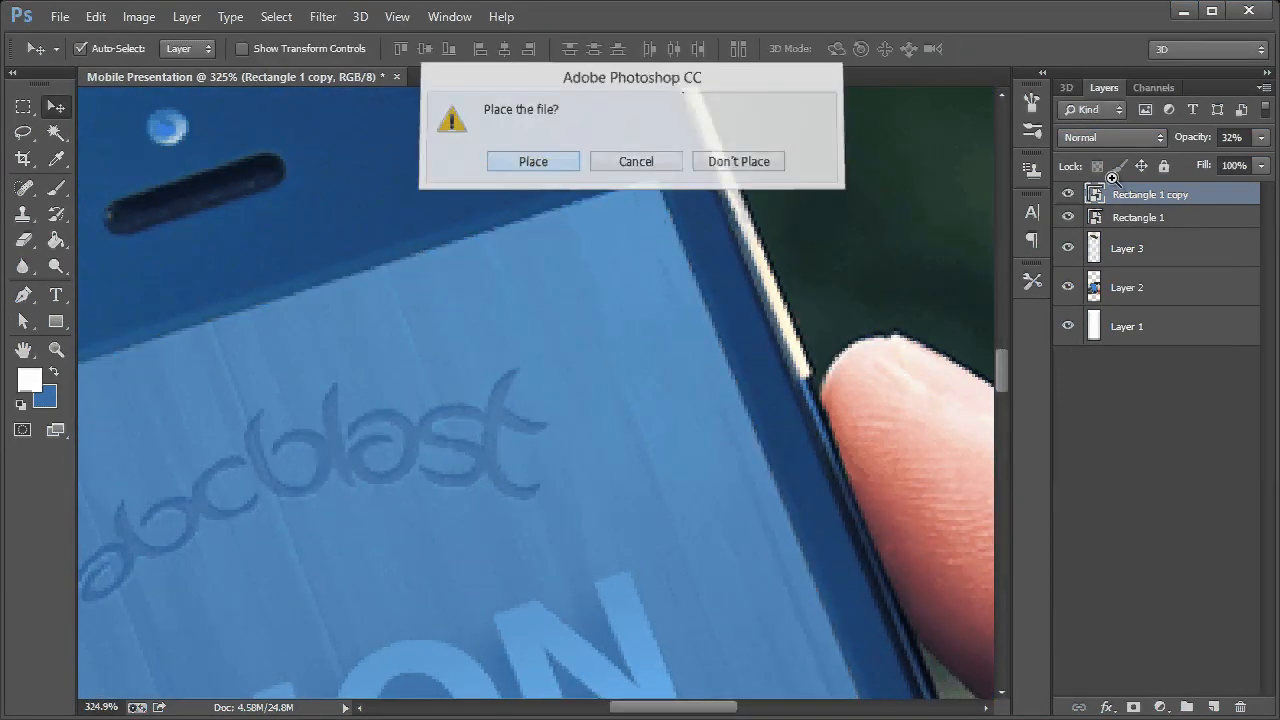
# Restore Rectangle 1 copy's opacity to 100% and return the view to 100% zoom on the hand-held phone
pyautogui.click(1261, 138)
pyautogui.moveTo(1197, 160); pyautogui.dragTo(1268, 161)
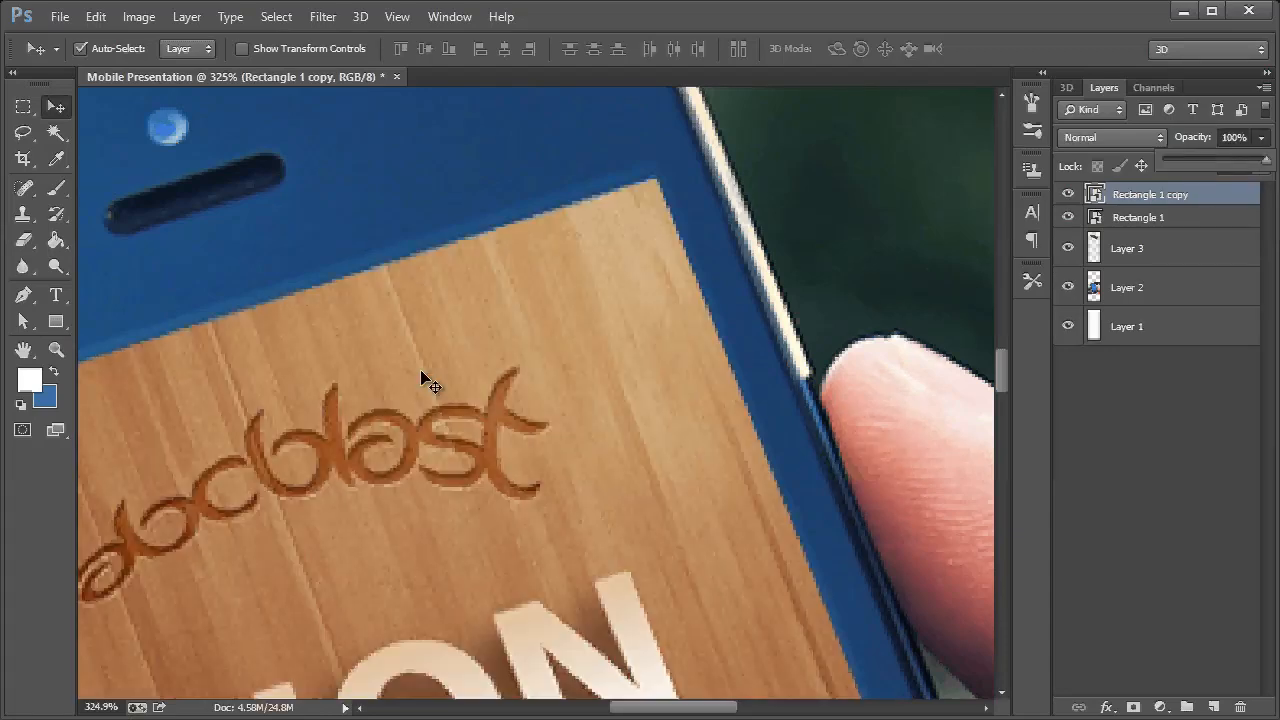
pyautogui.press('z')
pyautogui.rightClick(214, 343)
pyautogui.click(277, 477)
pyautogui.rightClick(335, 429)
pyautogui.click(388, 413)
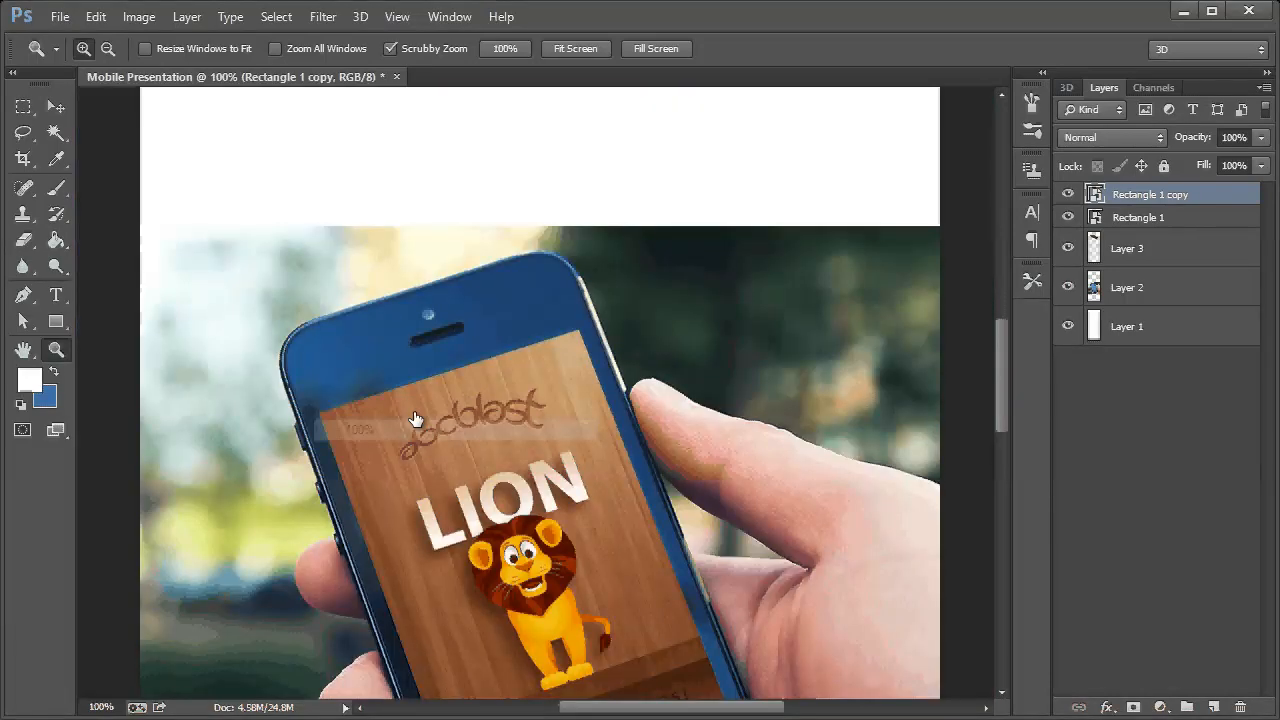
pyautogui.scroll(-2, 415, 418)
pyautogui.press('v')
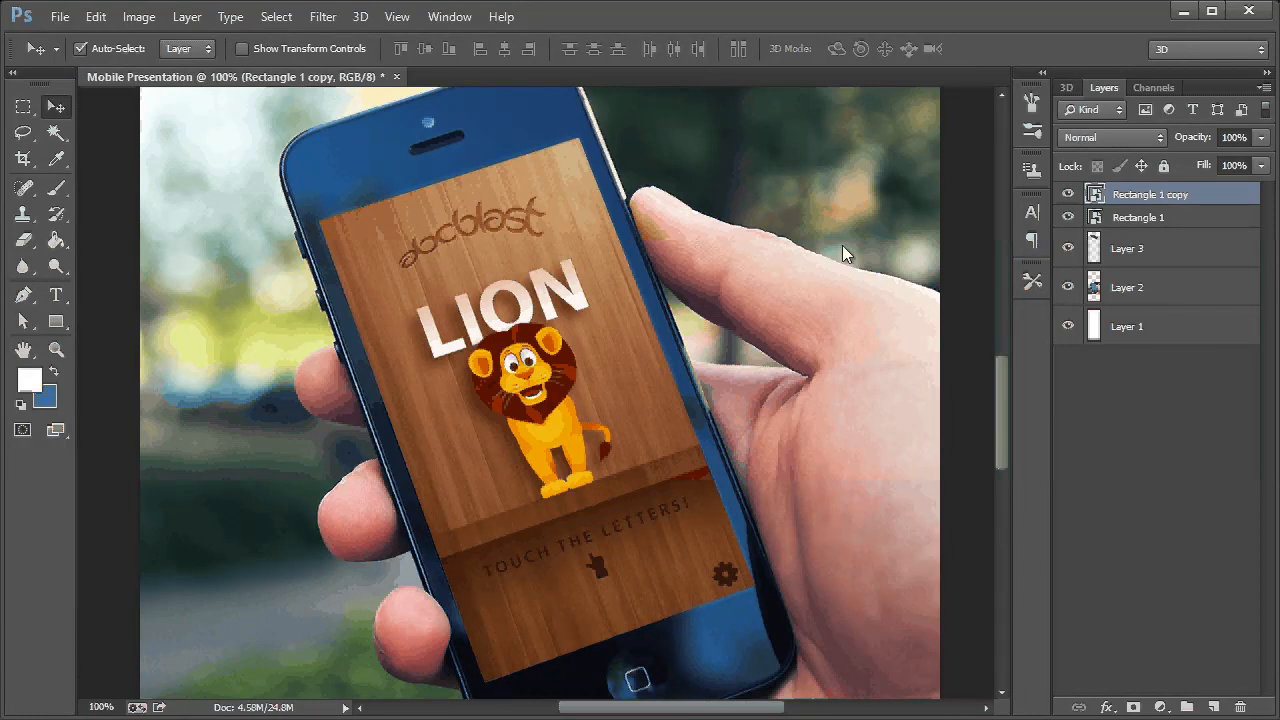
# Add a Color Overlay layer style to Rectangle 1 copy, keeping its blend mode Normal
pyautogui.doubleClick(1253, 192)
pyautogui.moveTo(441, 245); pyautogui.dragTo(689, 248)
pyautogui.moveTo(890, 237); pyautogui.dragTo(953, 223)
pyautogui.click(650, 462)
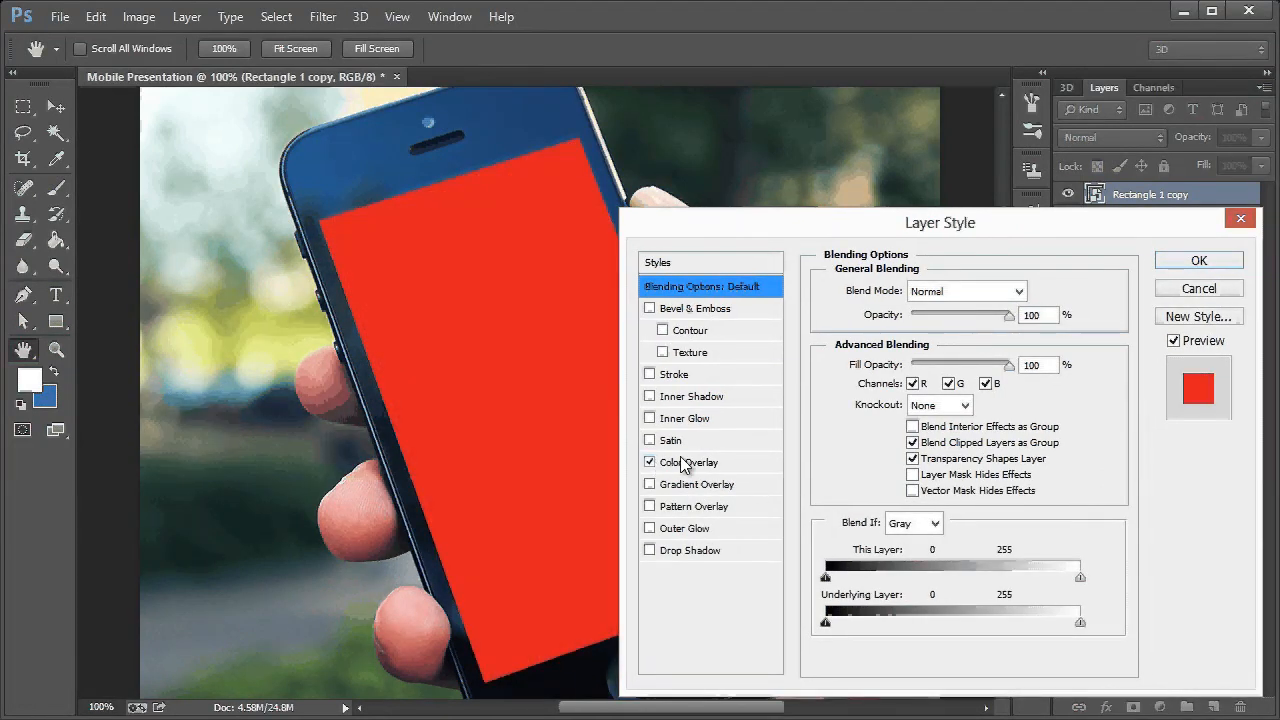
pyautogui.click(682, 460)
pyautogui.click(945, 296)
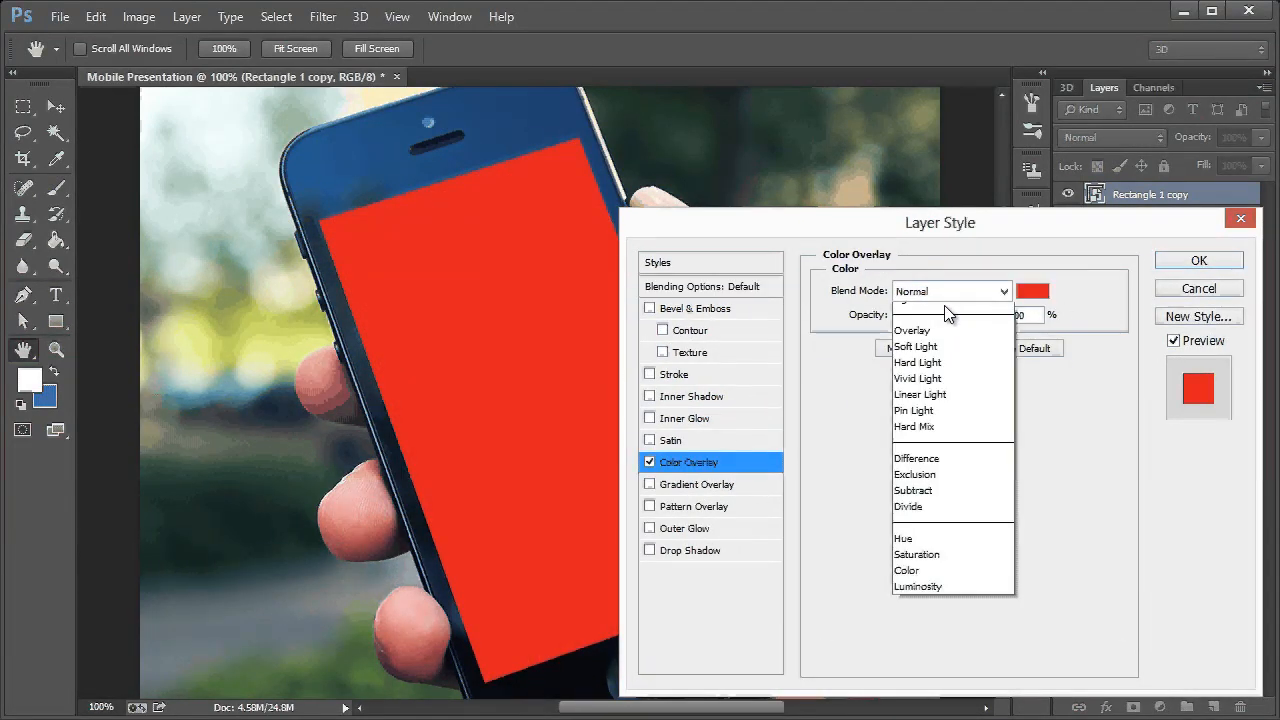
# Set the overlay colour to black (000000) at a low opacity to darken the screenshot slightly, and collapse the layer's effects list
pyautogui.click(1024, 291)
pyautogui.moveTo(520, 560); pyautogui.dragTo(332, 682)
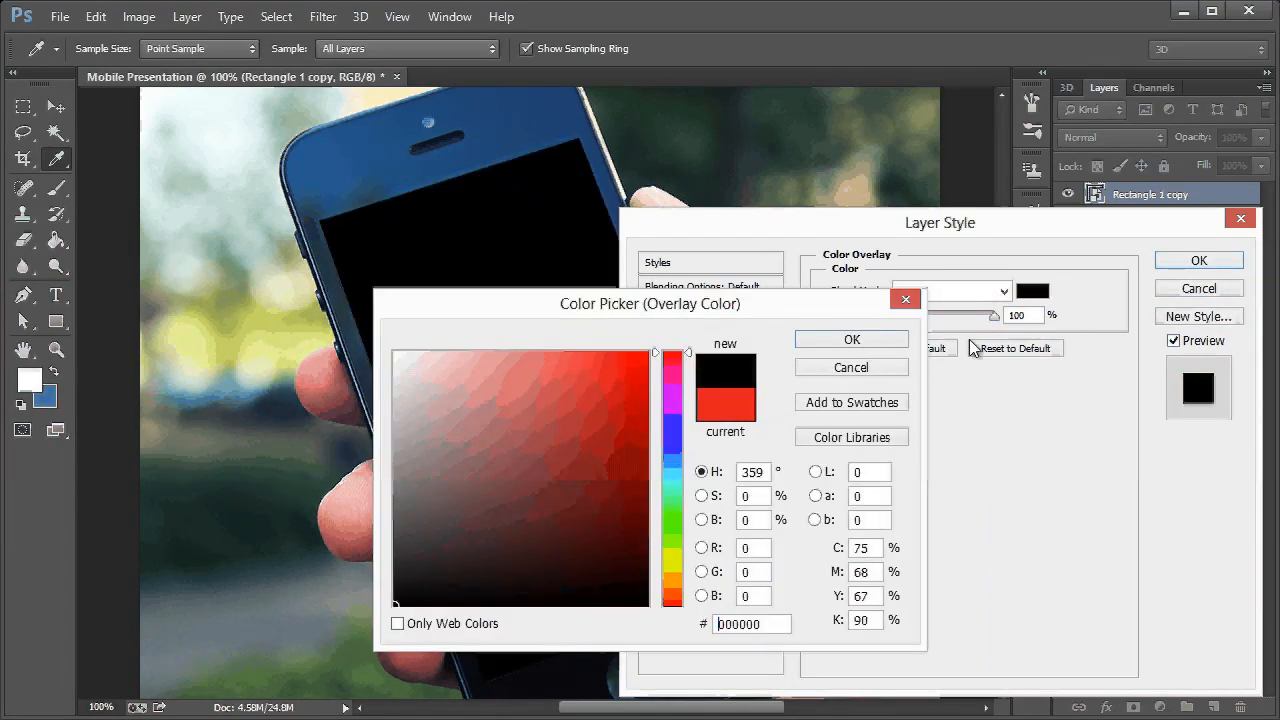
pyautogui.press('Return')
pyautogui.moveTo(940, 316); pyautogui.dragTo(910, 323)
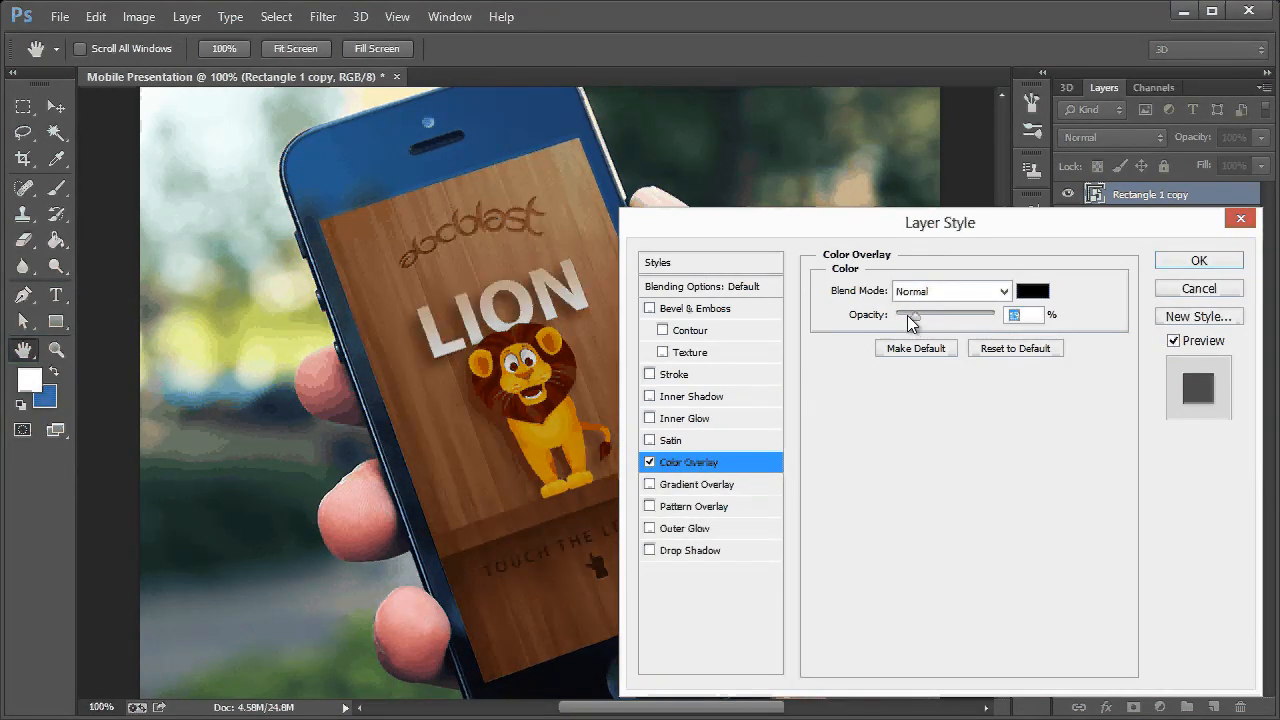
pyautogui.click(1165, 262)
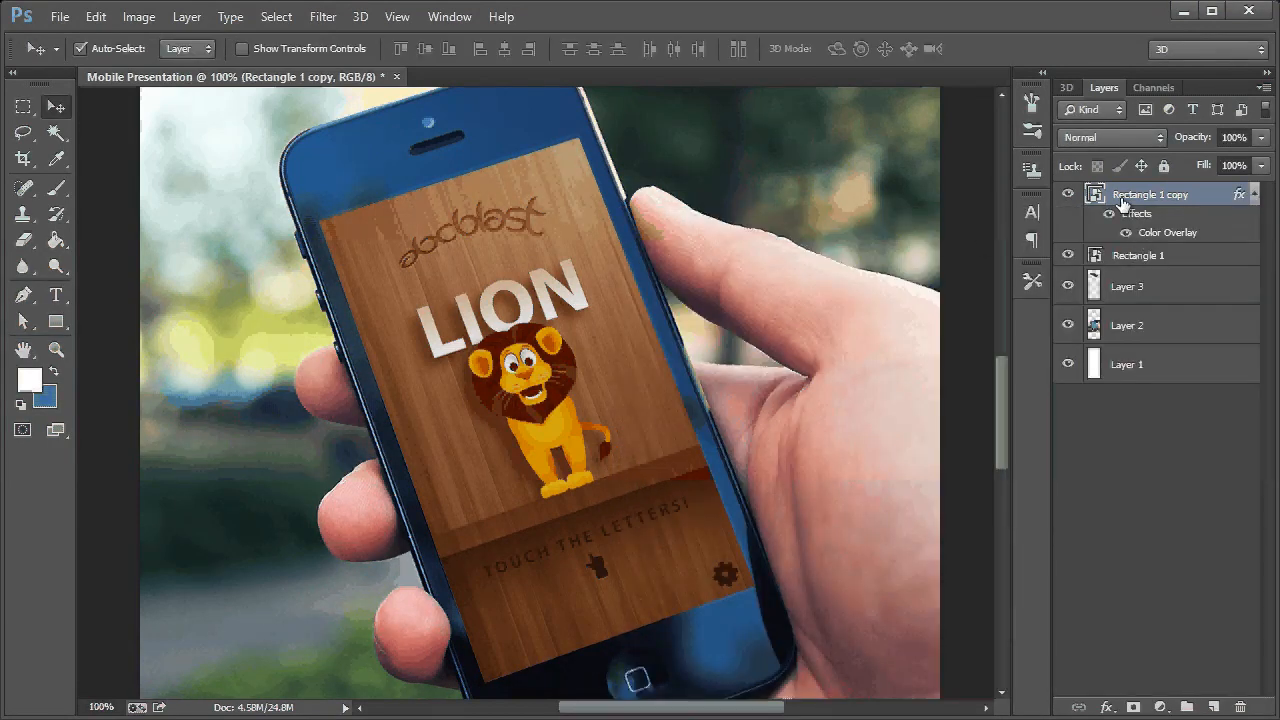
pyautogui.click(1254, 194)
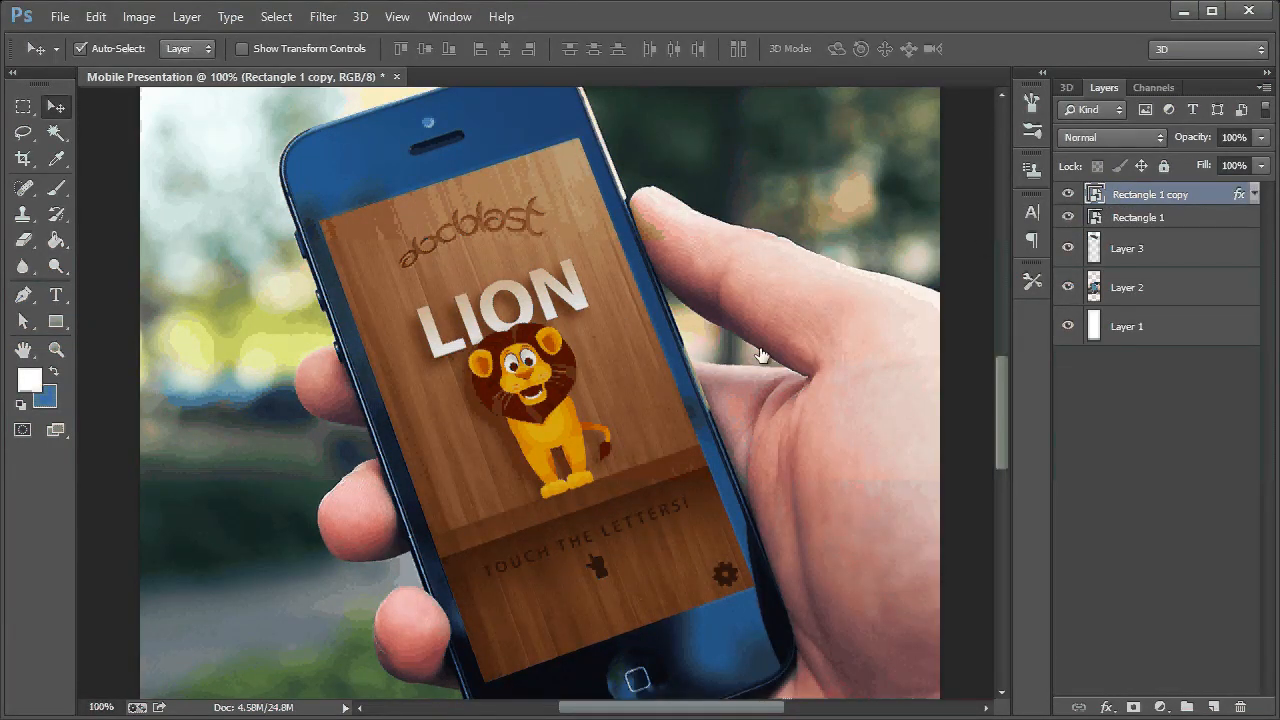
# Duplicate the green phone's Rectangle 1 smart object layer as Rectangle 1 copy 2
pyautogui.scroll(2, 991, 388)
pyautogui.moveTo(985, 473); pyautogui.dragTo(995, 274)
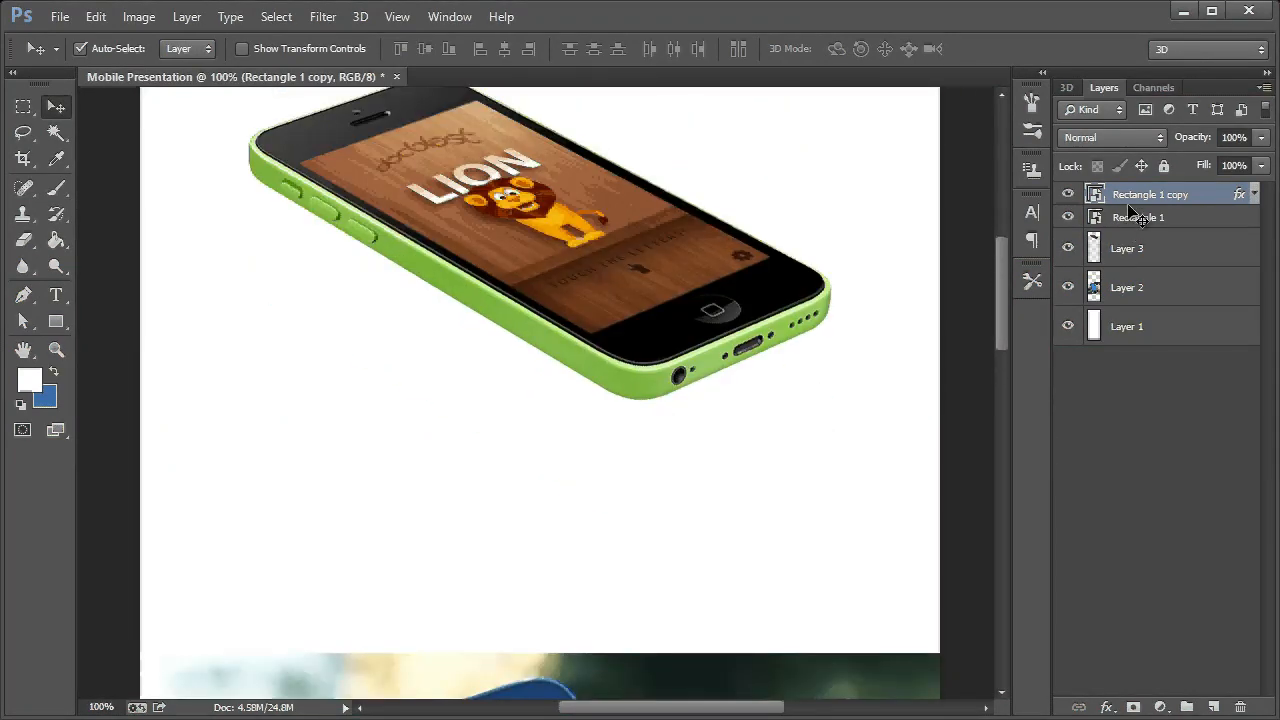
pyautogui.click(1115, 218)
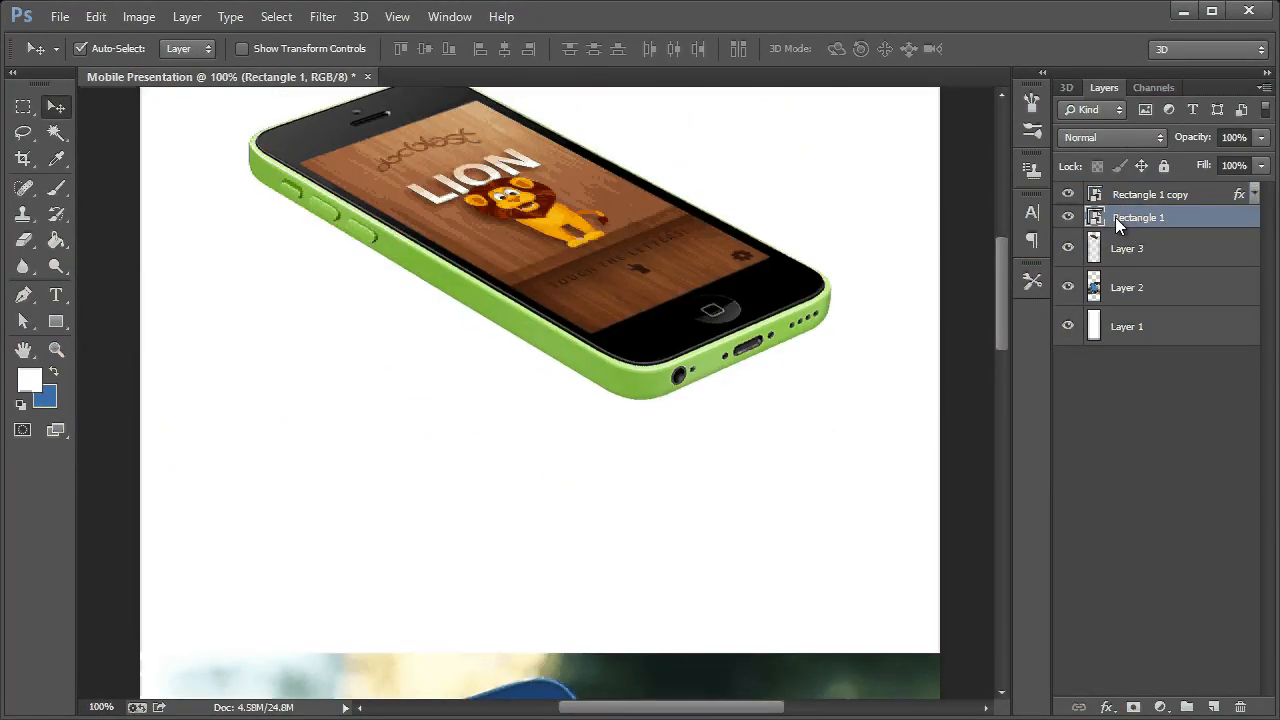
pyautogui.rightClick(1117, 216)
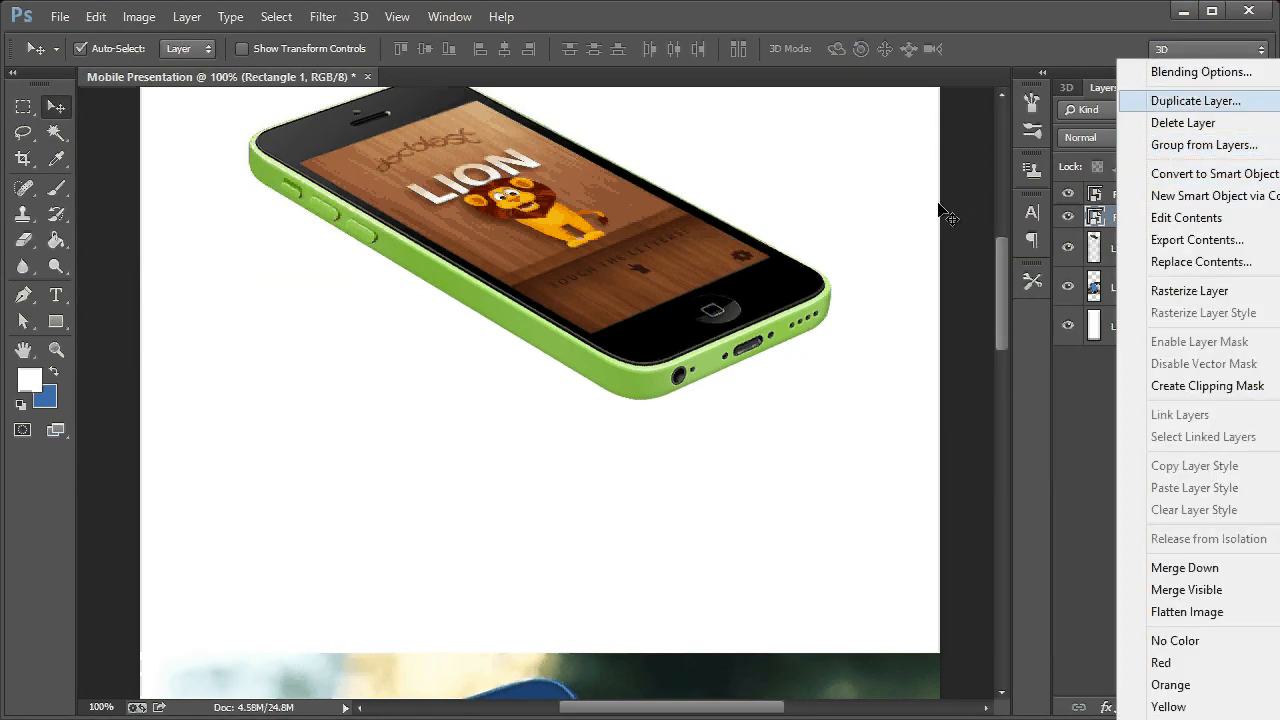
pyautogui.click(1170, 101)
pyautogui.click(1095, 271)
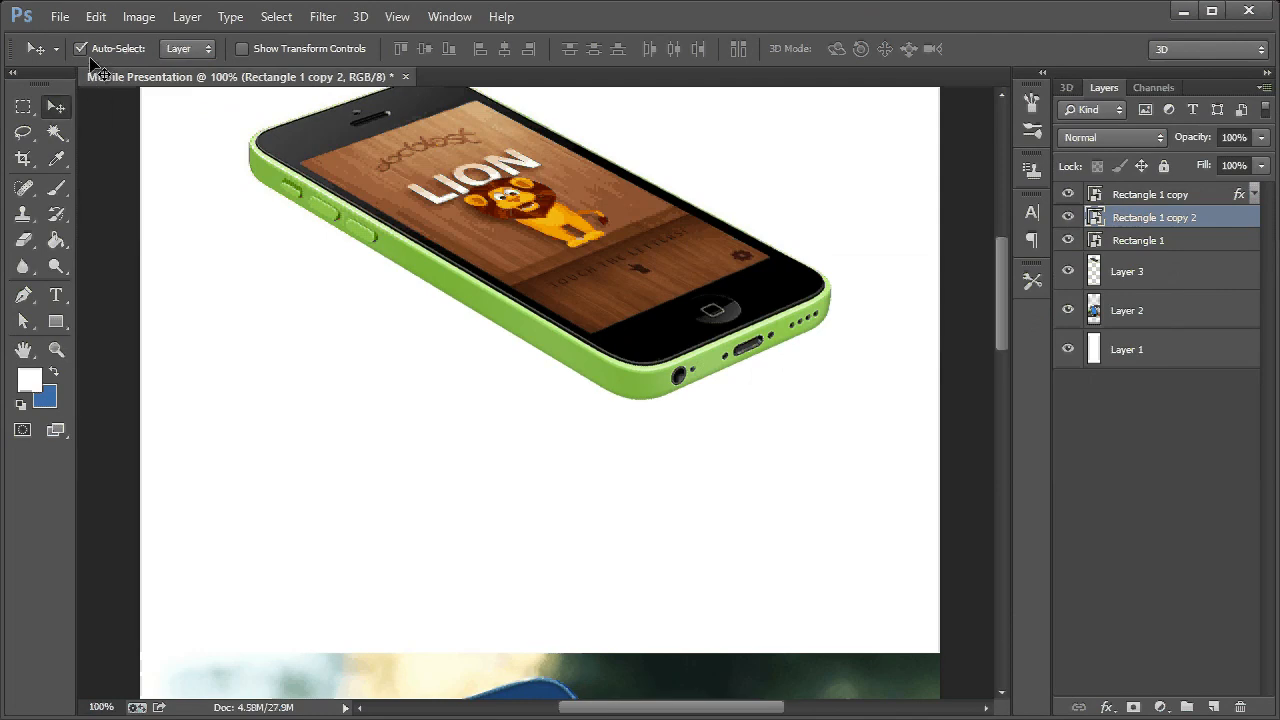
# With Auto-Select off, move Rectangle 1 copy 2 down into the blank white area below the hand-held phone photo
pyautogui.moveTo(508, 172); pyautogui.dragTo(510, 577)
pyautogui.scroll(-5, 585, 270)
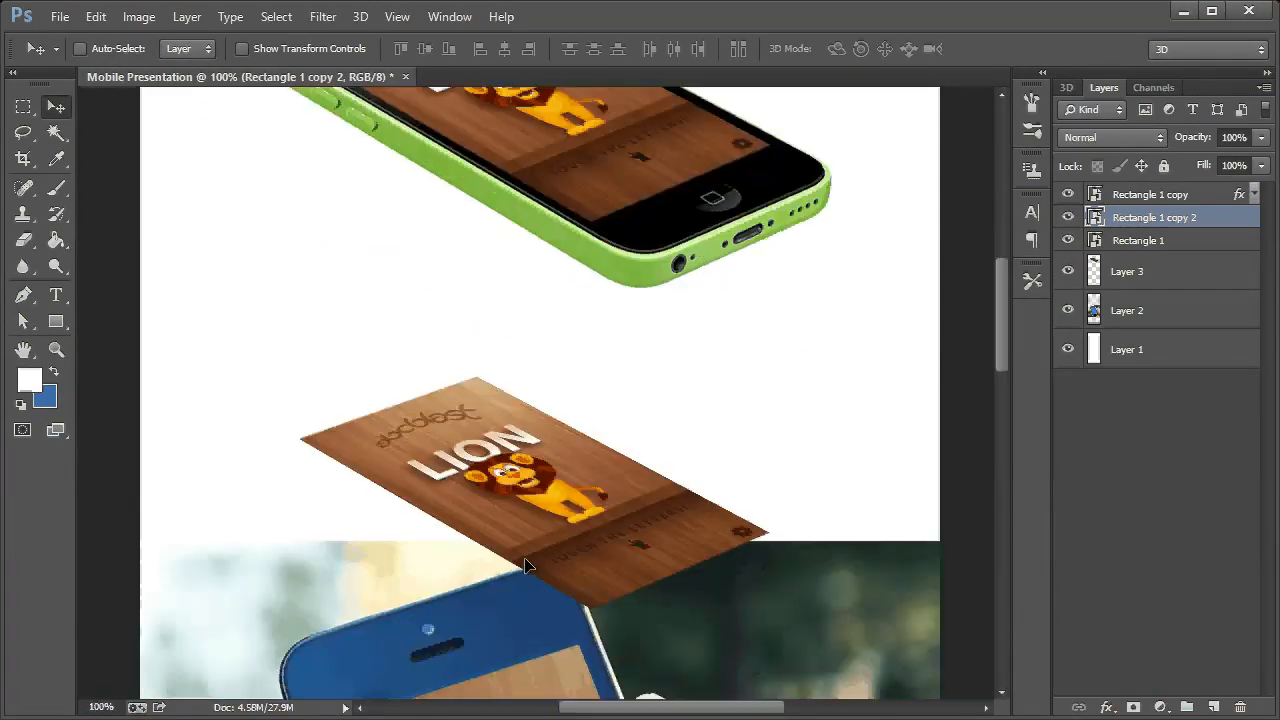
pyautogui.moveTo(583, 265); pyautogui.dragTo(583, 180)
pyautogui.moveTo(582, 181); pyautogui.dragTo(564, 600)
pyautogui.moveTo(642, 672); pyautogui.dragTo(618, 215)
pyautogui.moveTo(588, 517); pyautogui.dragTo(582, 622)
pyautogui.moveTo(582, 626); pyautogui.dragTo(577, 275)
pyautogui.moveTo(577, 275); pyautogui.dragTo(568, 514)
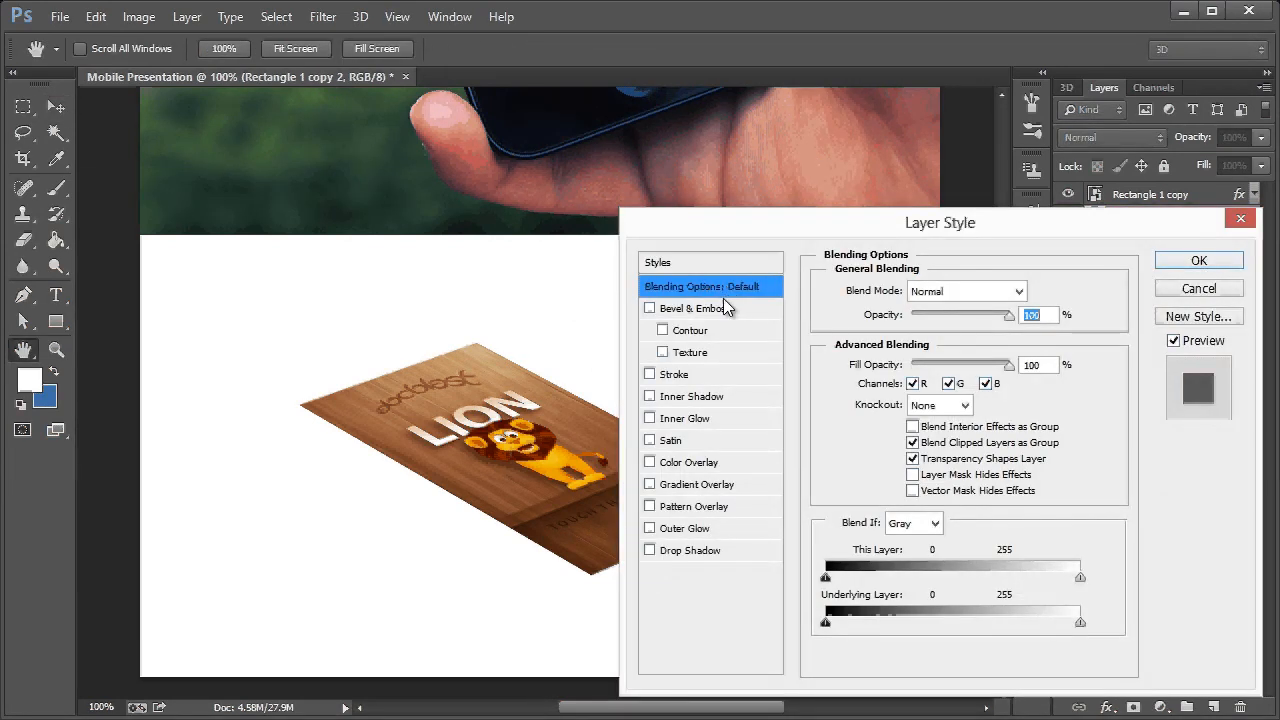
# Add a Drop Shadow to Rectangle 1 copy 2, with Use Global Light off and the angle set to 73°
pyautogui.click(650, 550)
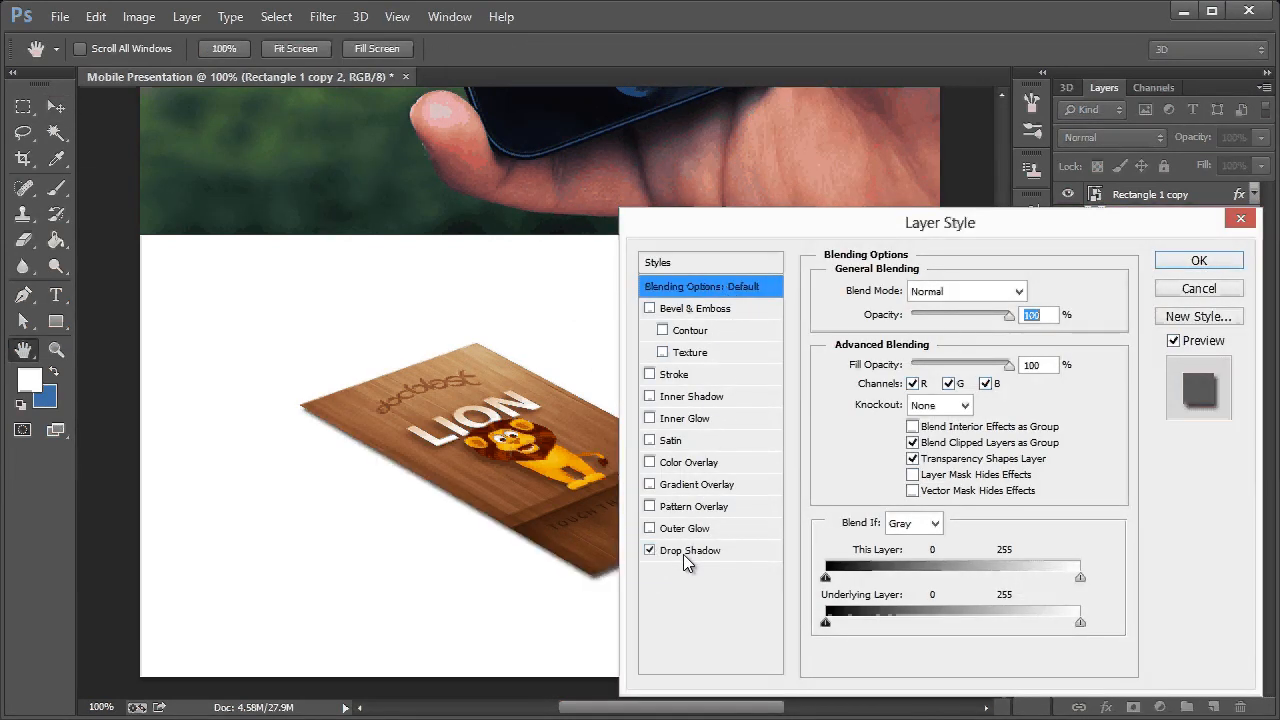
pyautogui.click(683, 554)
pyautogui.moveTo(868, 222); pyautogui.dragTo(919, 139)
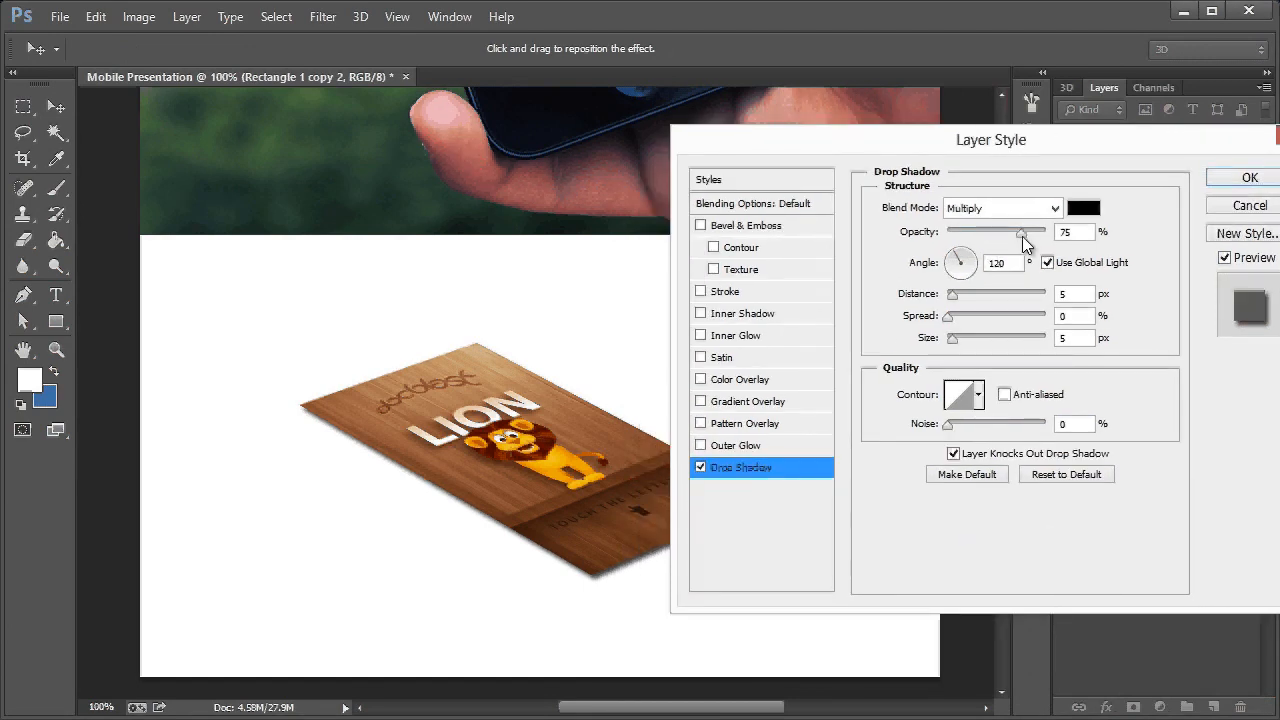
pyautogui.click(1047, 262)
pyautogui.moveTo(960, 264); pyautogui.dragTo(962, 248)
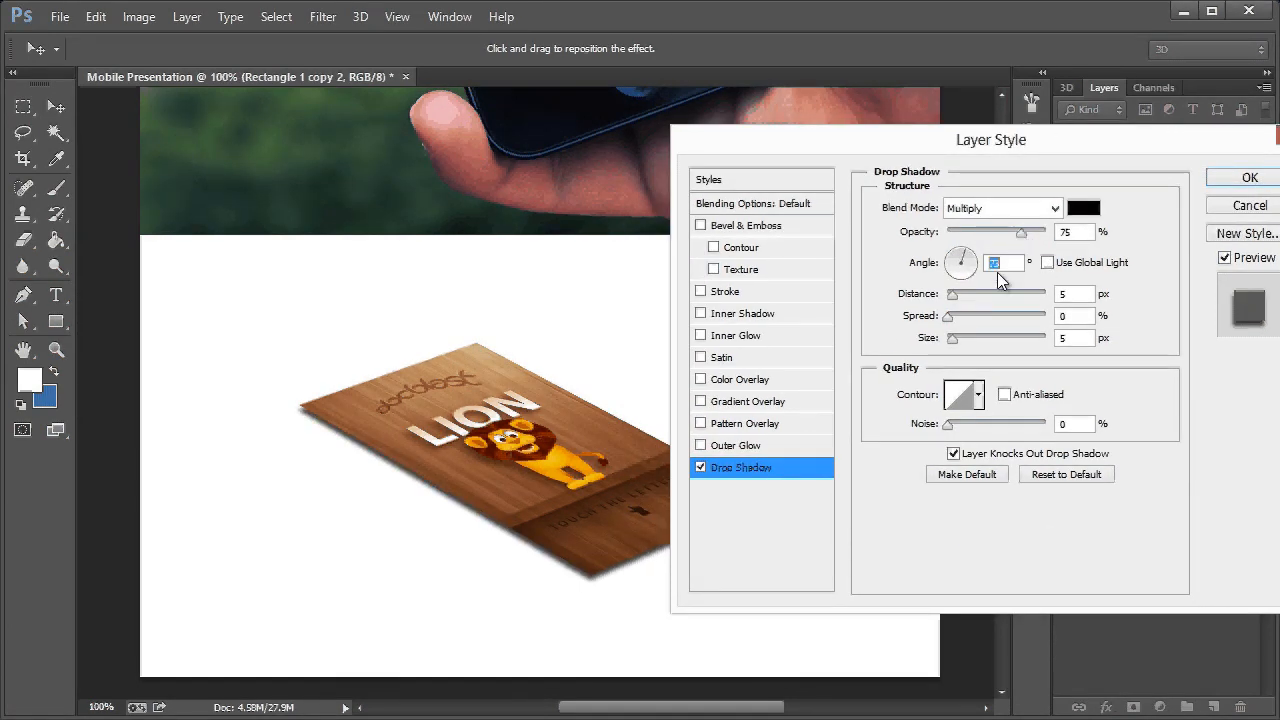
# Soften the drop shadow with a 19 px distance, a larger size and a lower opacity, and apply the layer style
pyautogui.moveTo(954, 340); pyautogui.dragTo(958, 340)
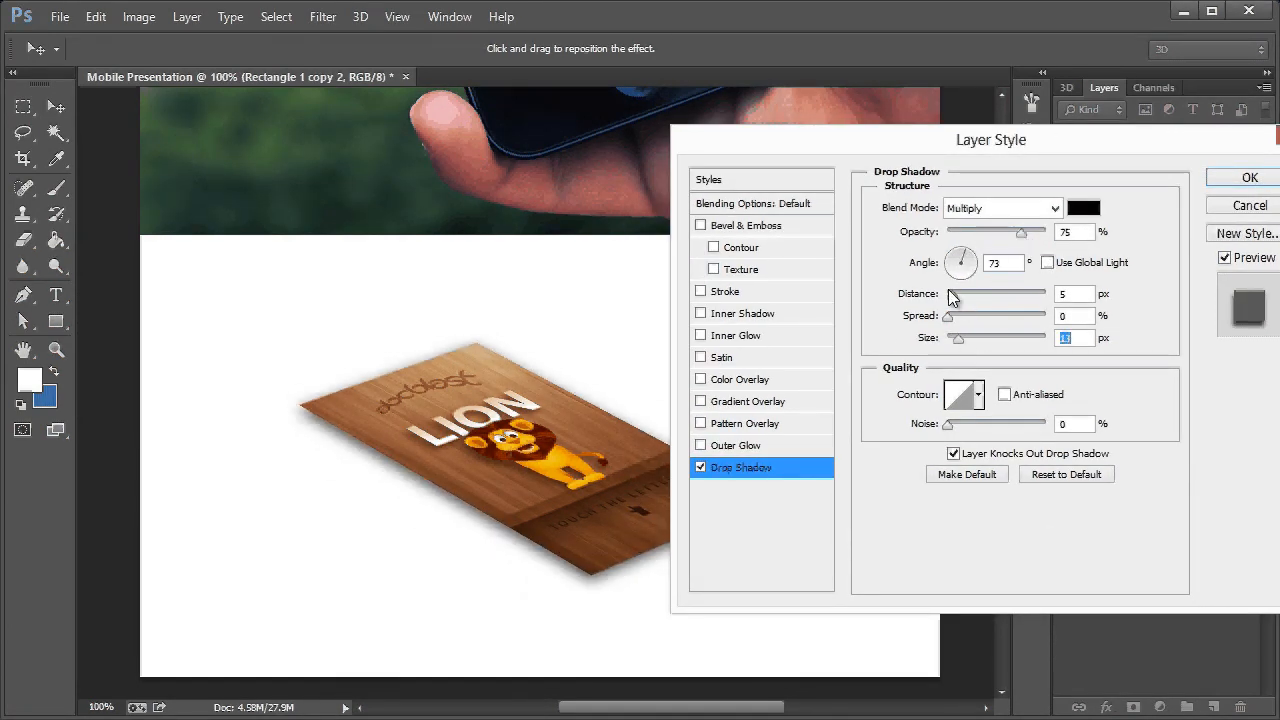
pyautogui.moveTo(958, 296); pyautogui.dragTo(962, 340)
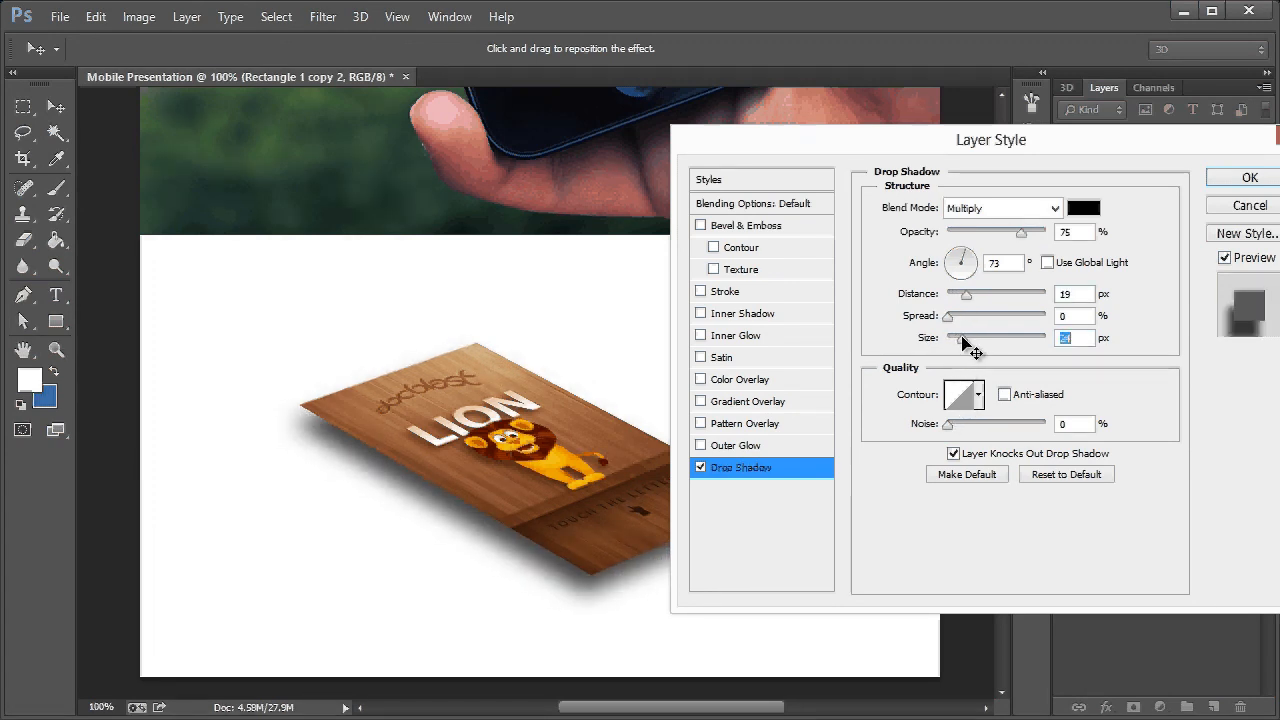
pyautogui.moveTo(1021, 232); pyautogui.dragTo(992, 237)
pyautogui.click(1246, 176)
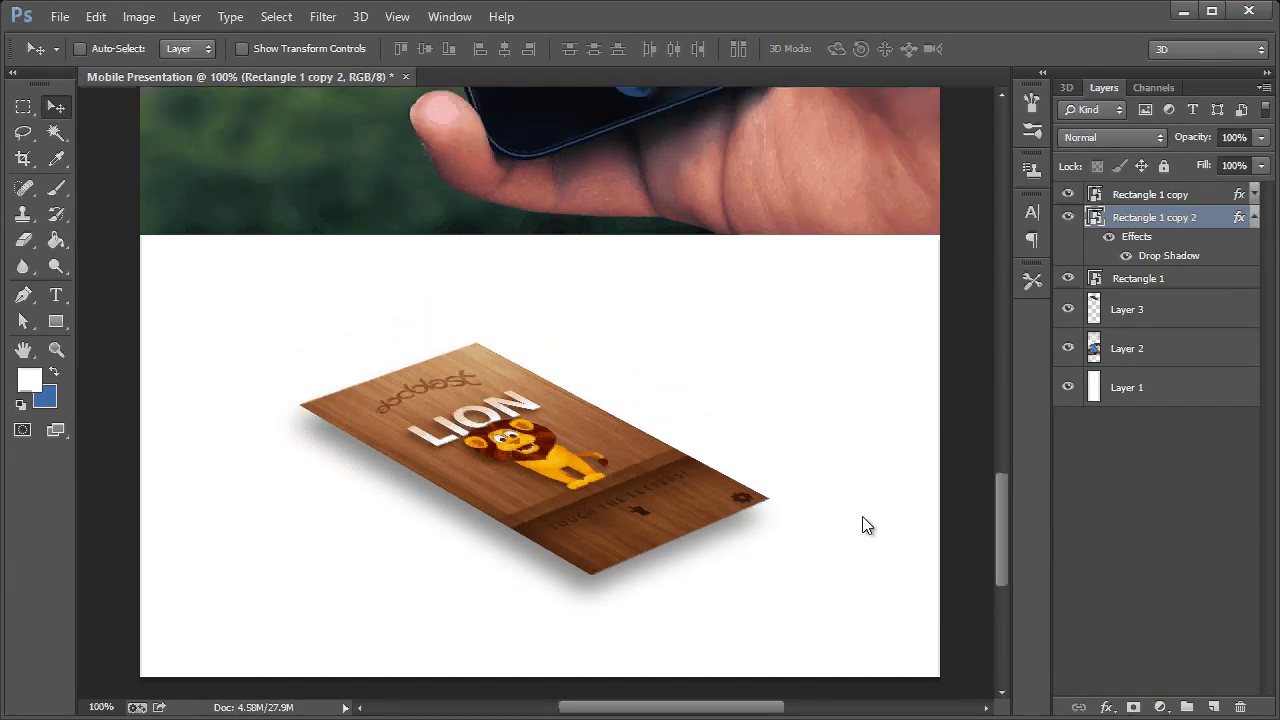
# Open the contents of the green phone's Rectangle 1 smart object to inspect them, and return to the Mobile Presentation document
pyautogui.scroll(10, 975, 410)
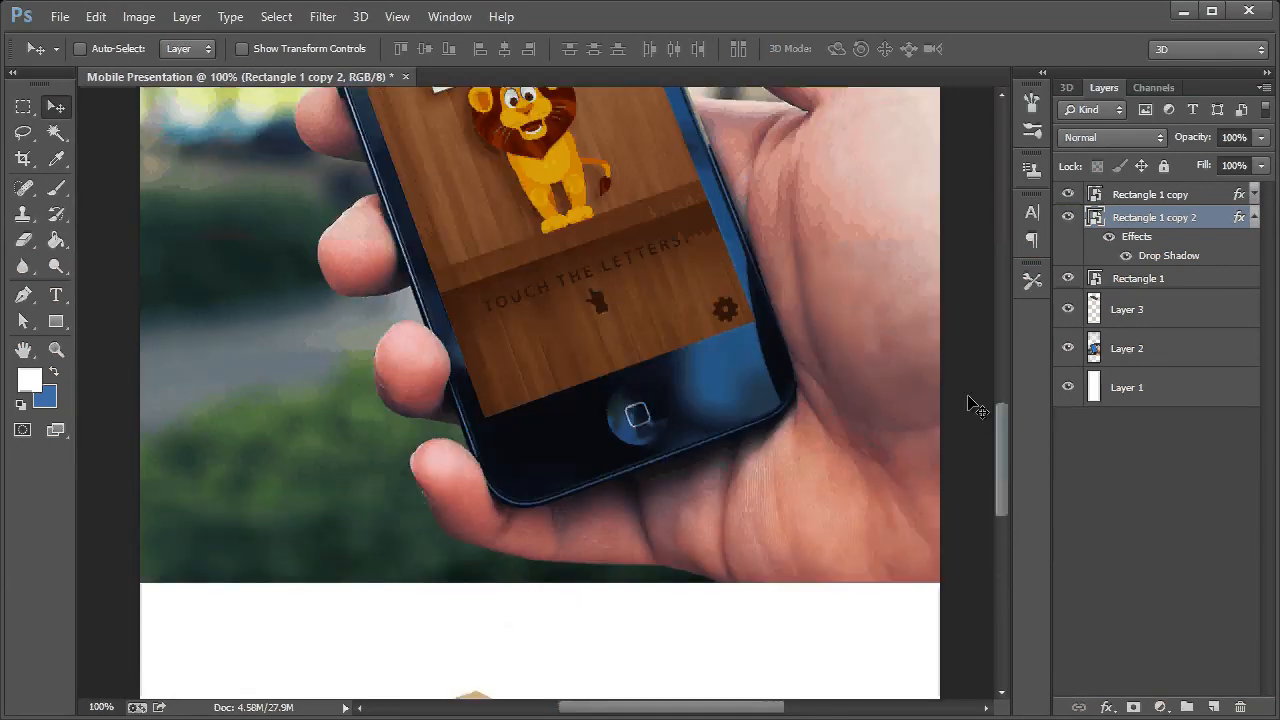
pyautogui.scroll(-10, 975, 398)
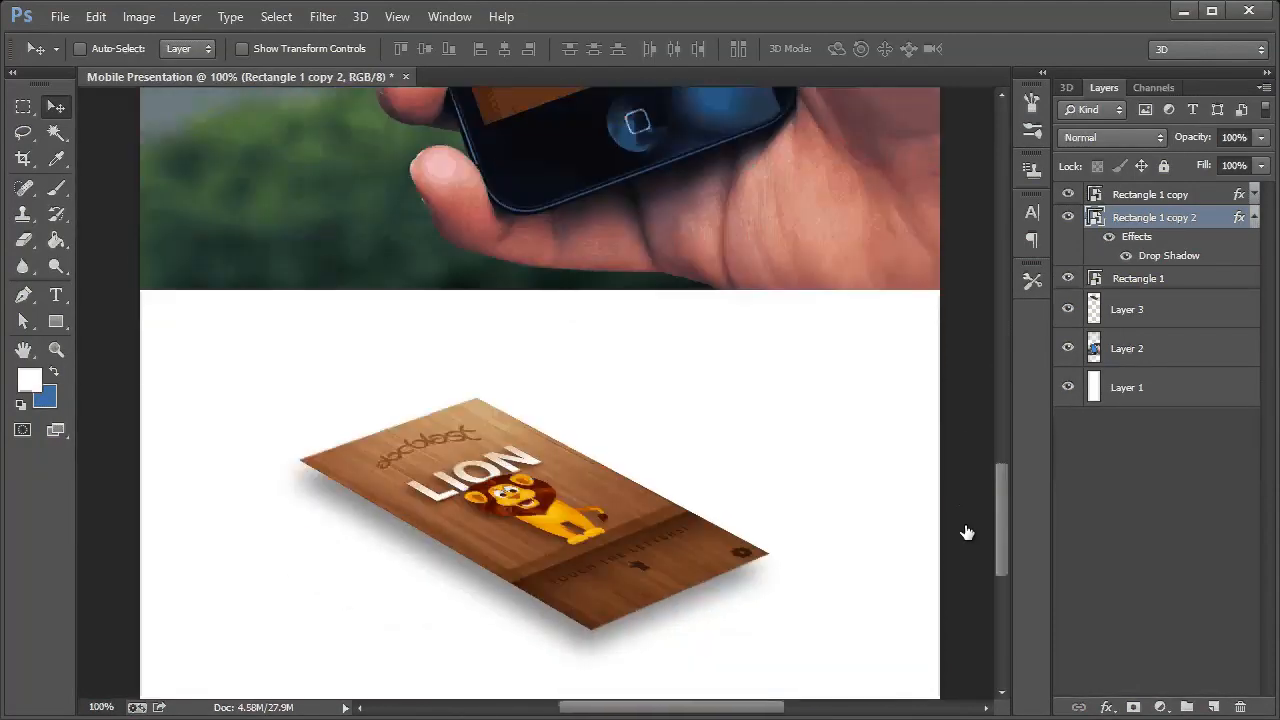
pyautogui.scroll(5, 966, 528)
pyautogui.scroll(5, 960, 292)
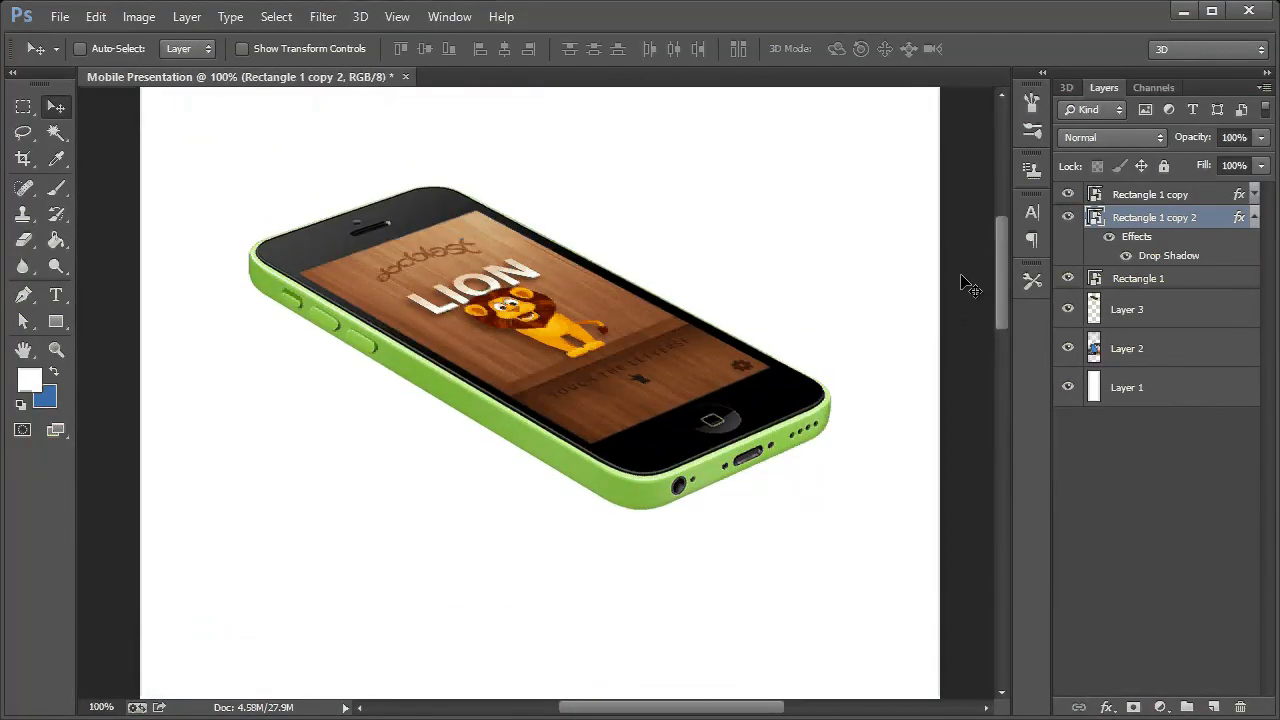
pyautogui.doubleClick(1093, 278)
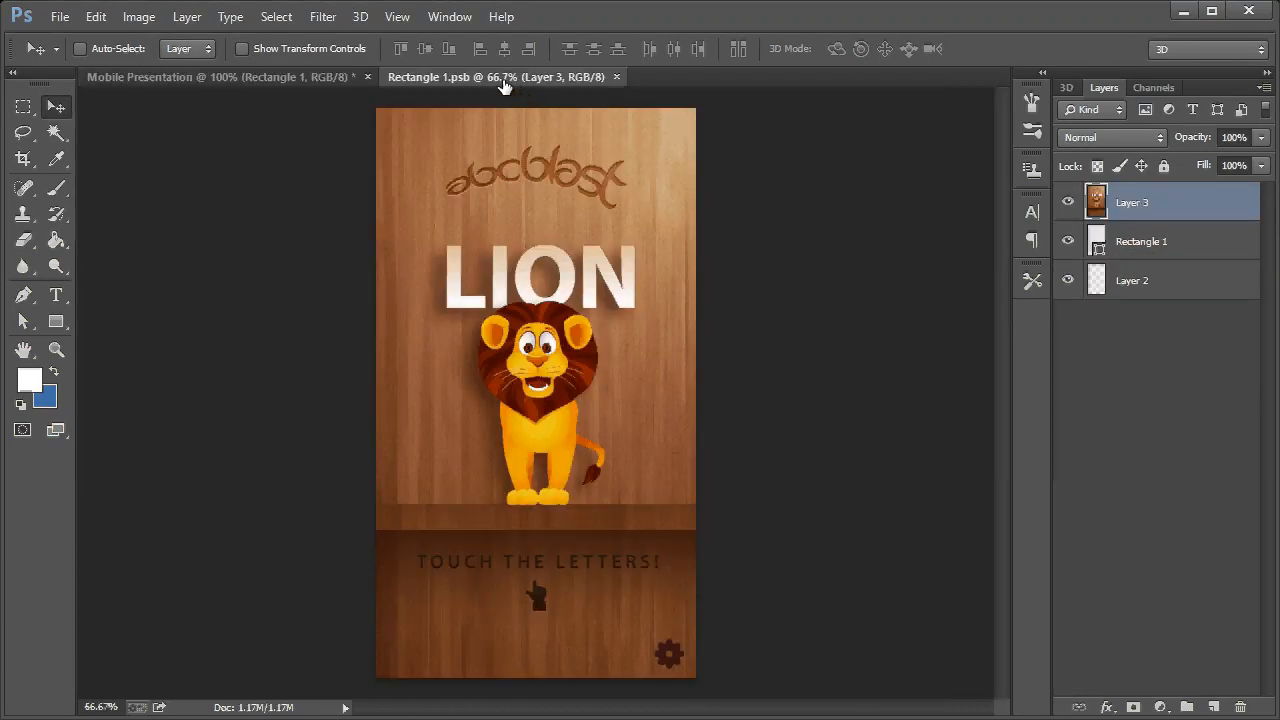
pyautogui.click(333, 77)
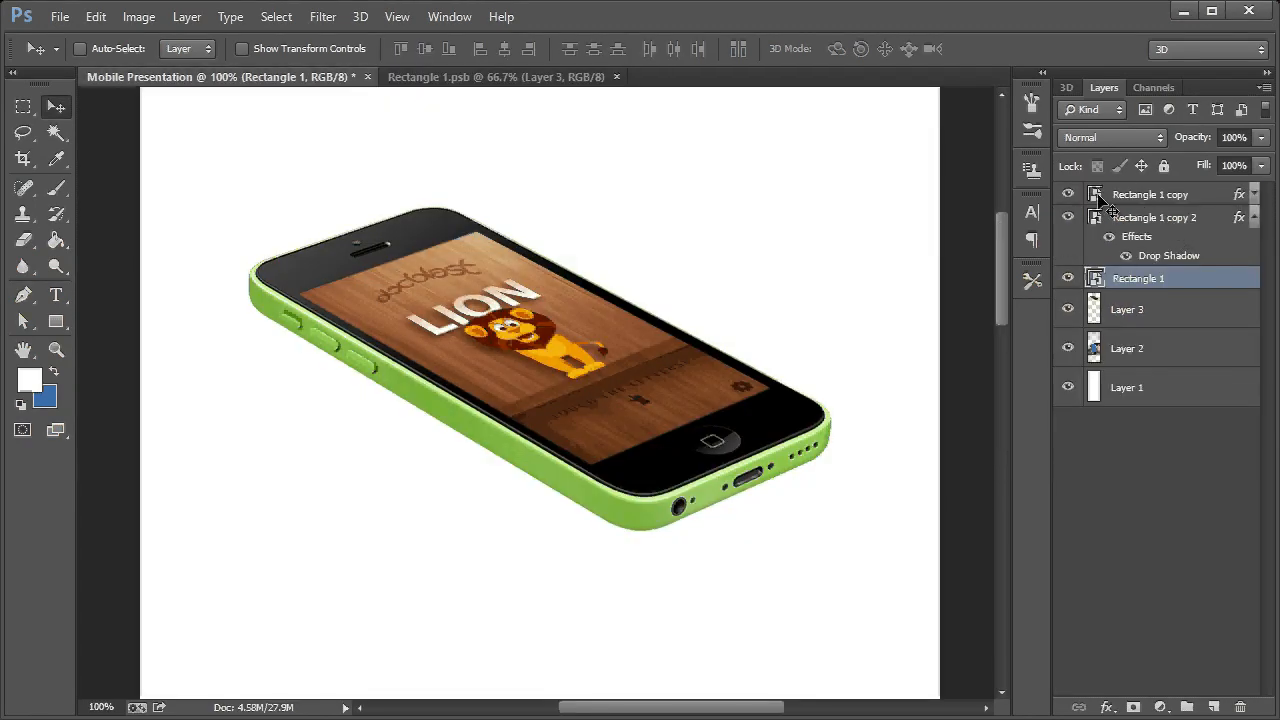
# Open the contents of the Rectangle 1 copy smart object to compare its source file, and return to the Mobile Presentation document
pyautogui.doubleClick(1097, 195)
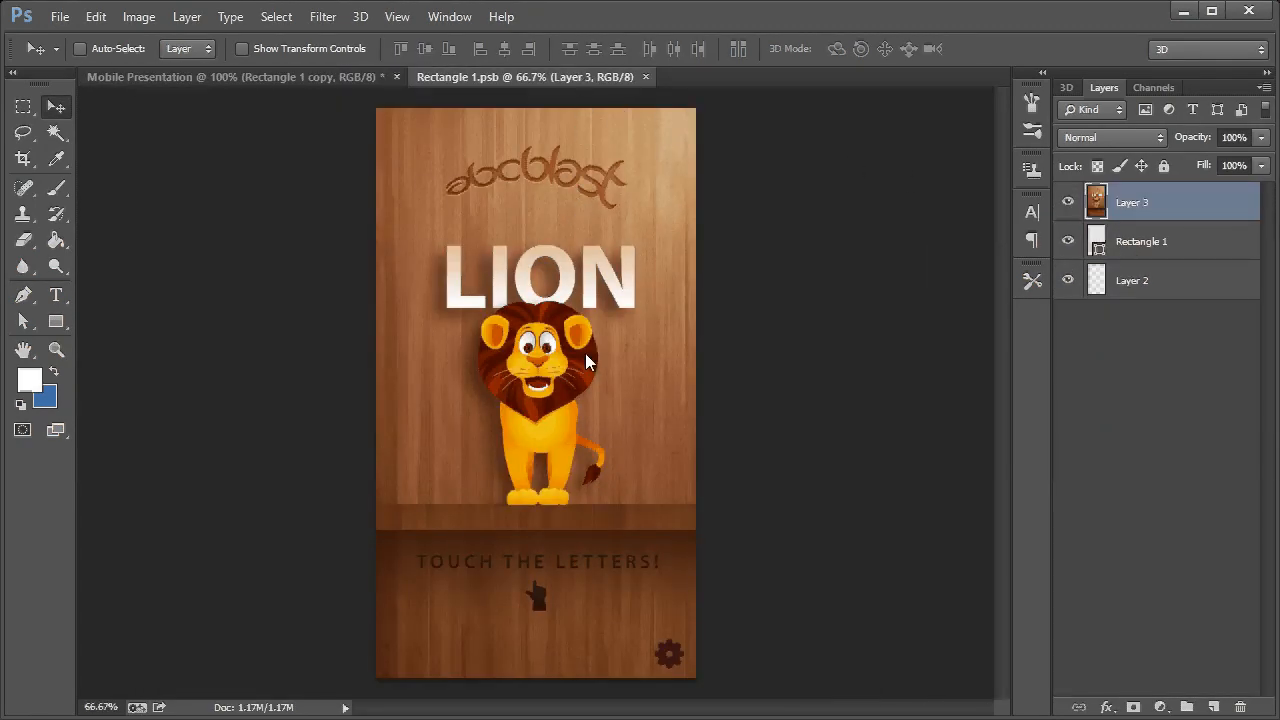
pyautogui.click(333, 80)
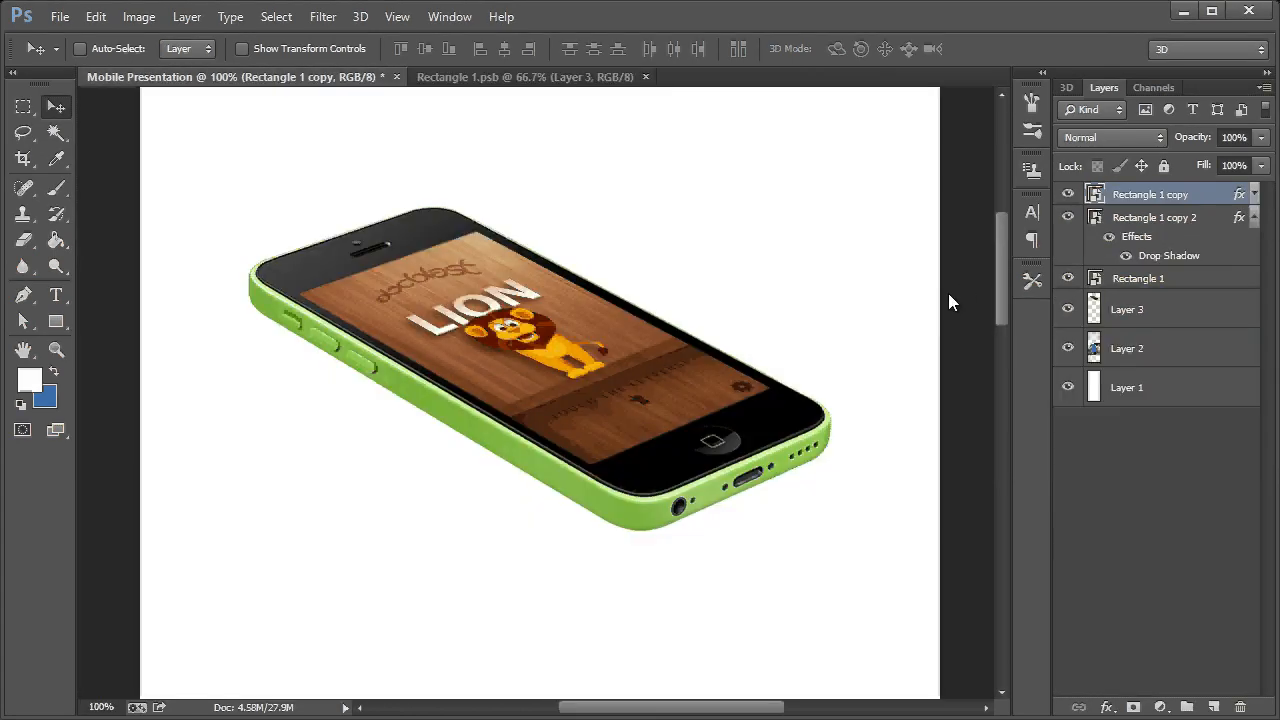
pyautogui.moveTo(1000, 280)
pyautogui.mouseDown()
pyautogui.moveTo(1008, 562)
pyautogui.moveTo(1008, 264)
pyautogui.mouseUp()
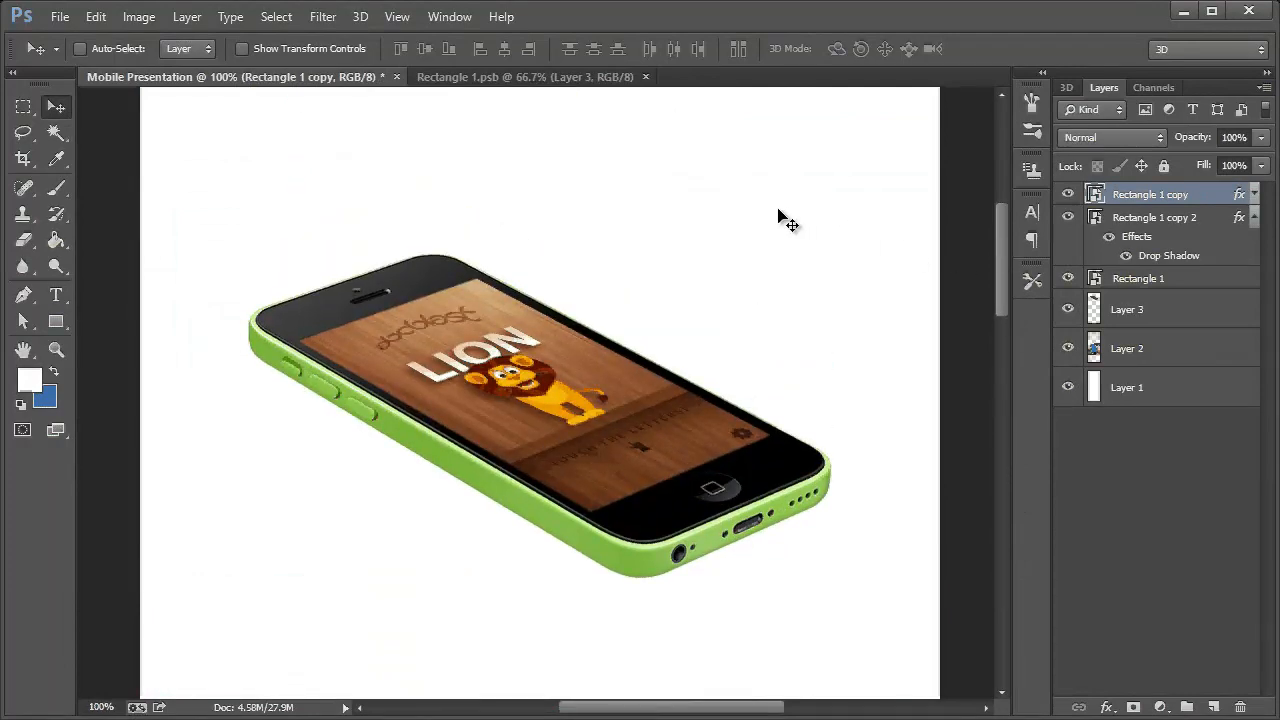